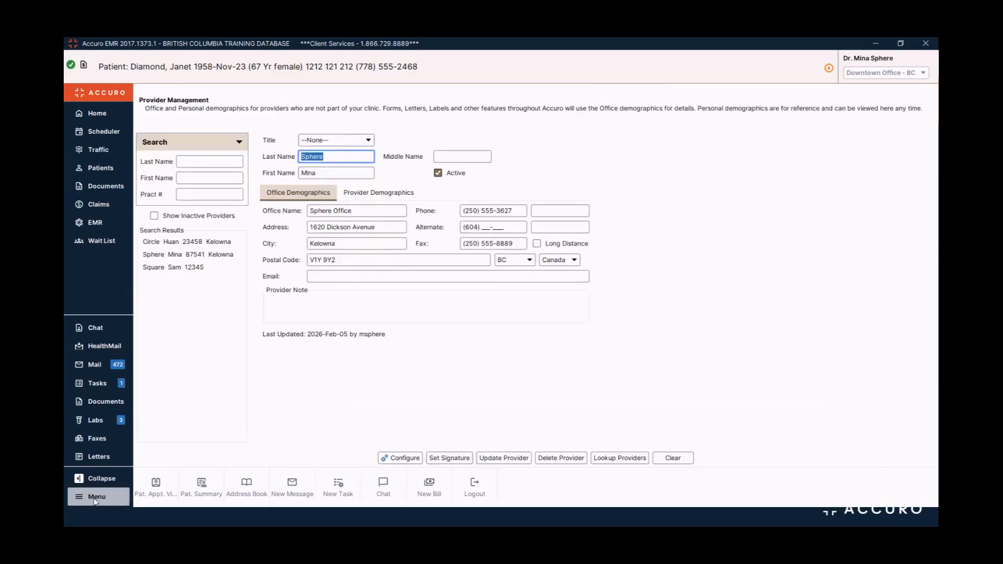
pyautogui.click(95, 498)
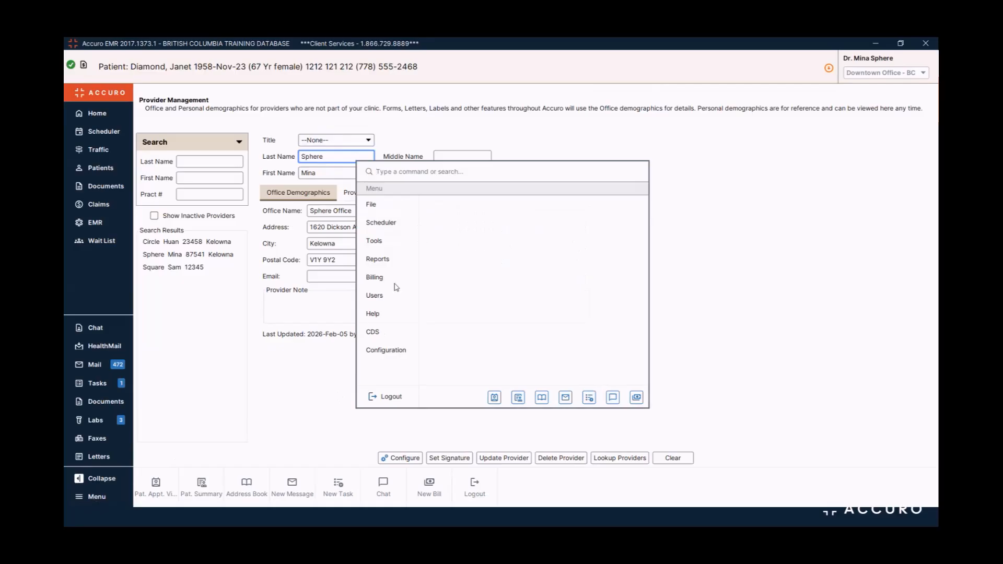
pyautogui.moveTo(389, 243)
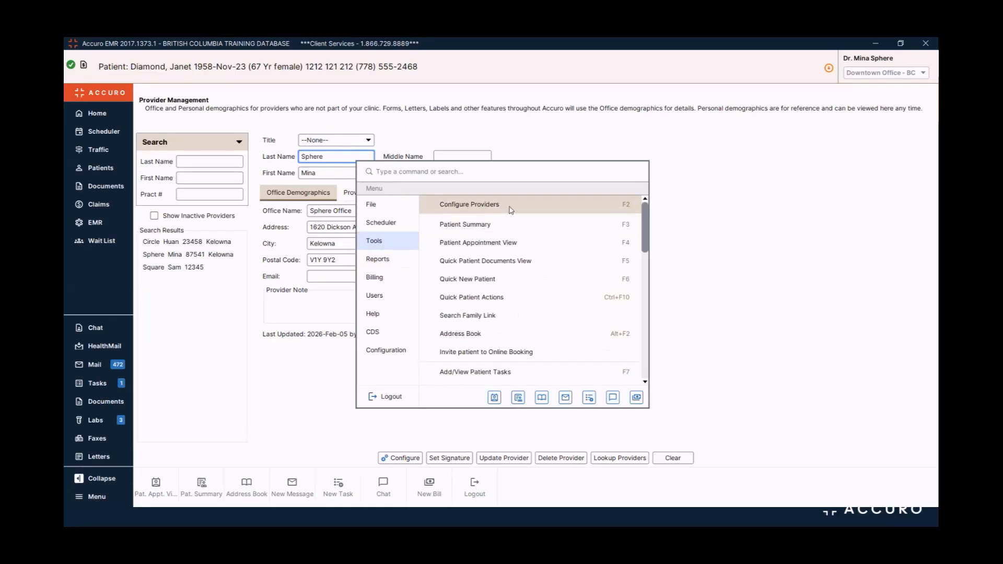
pyautogui.click(323, 400)
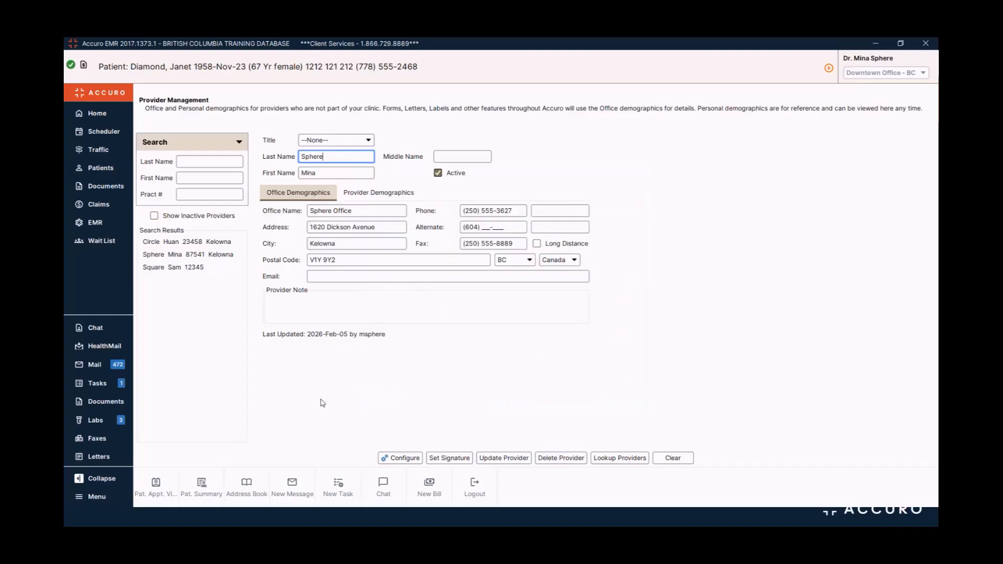
# Step: Open the Kelowna physician's provider configuration and review the practitioner number and data centre in the billing details
pyautogui.click(205, 258)
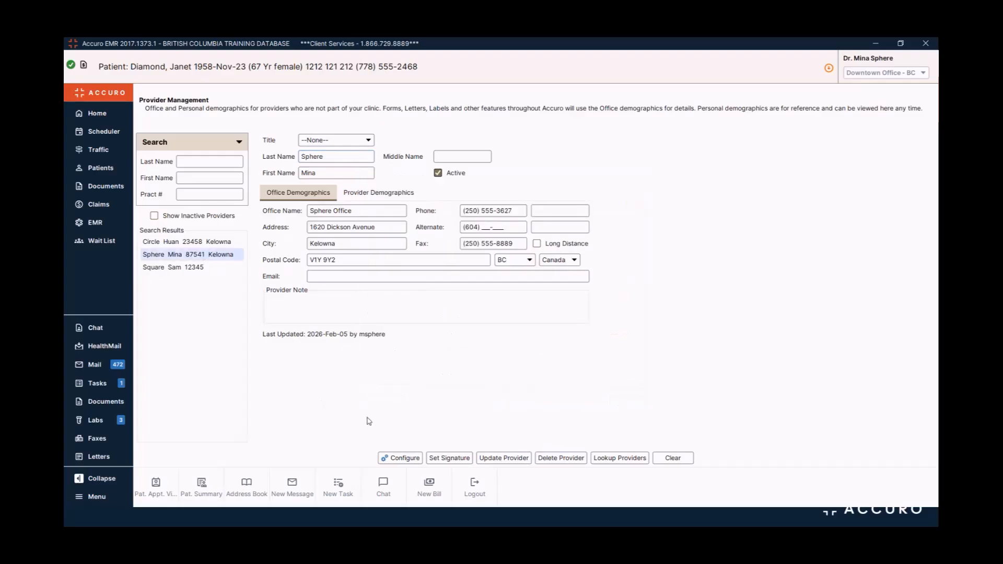
pyautogui.click(400, 459)
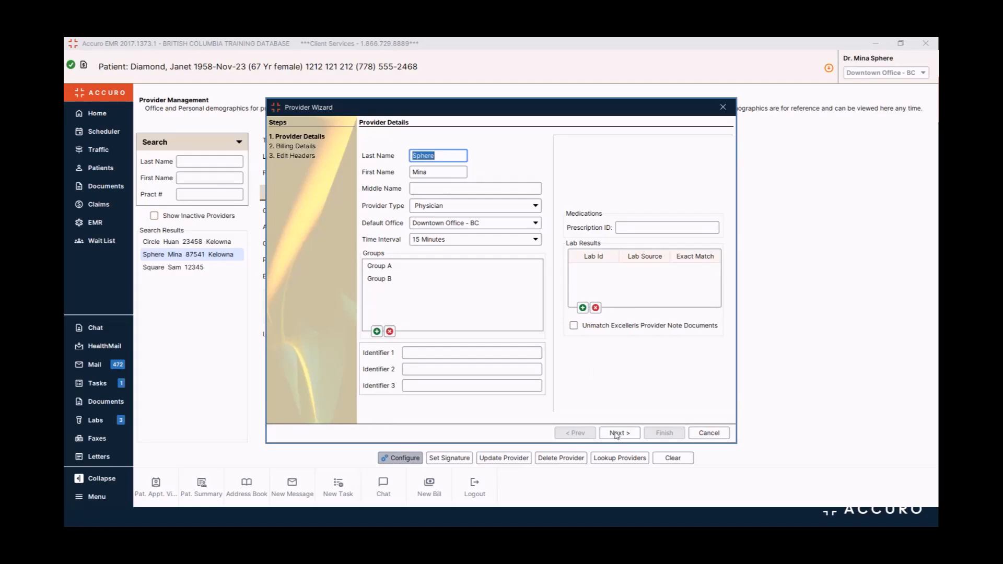
pyautogui.click(617, 434)
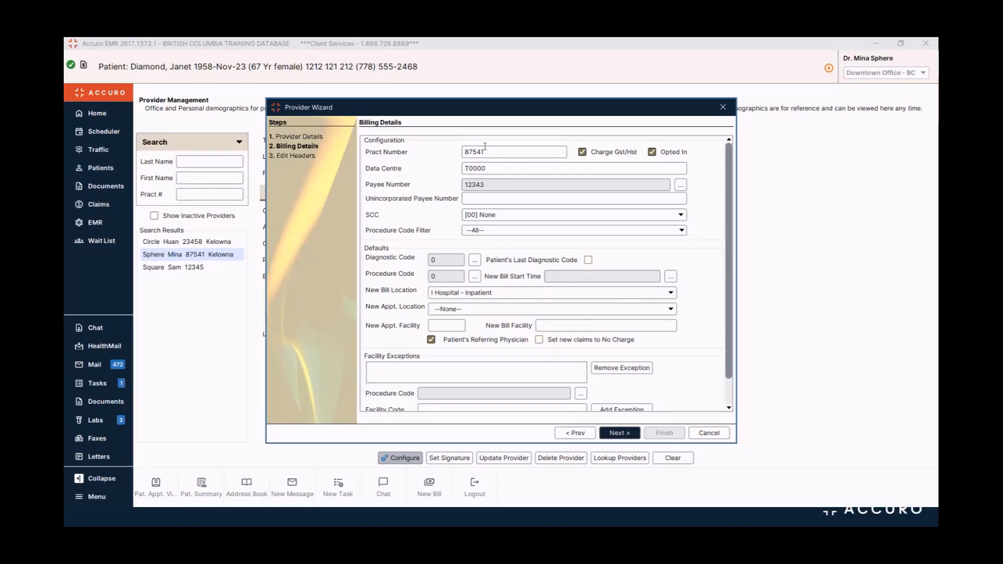
pyautogui.click(500, 153)
pyautogui.click(493, 170)
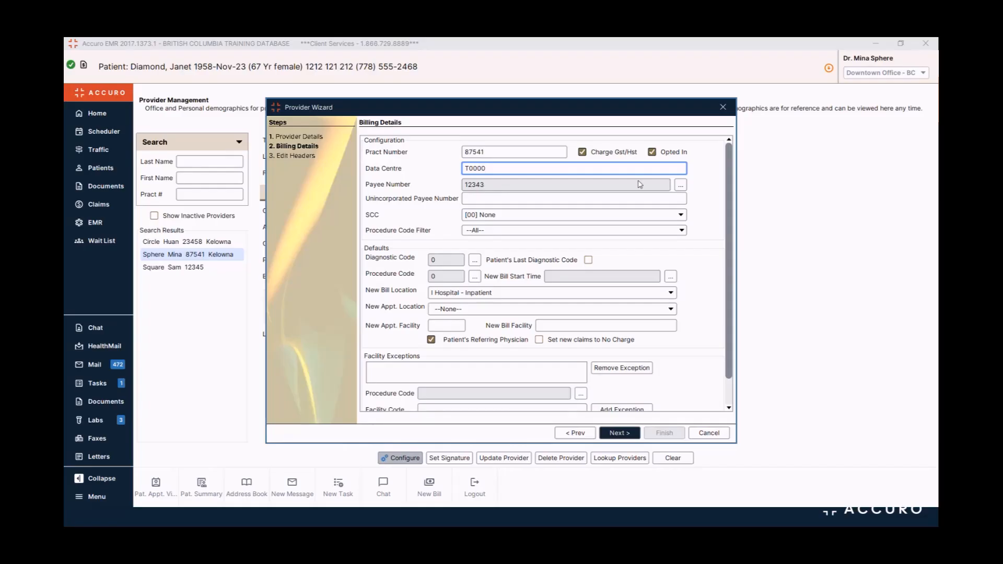
# Step: View the payee numbers available to the provider, then close the provider configuration without saving
pyautogui.click(681, 186)
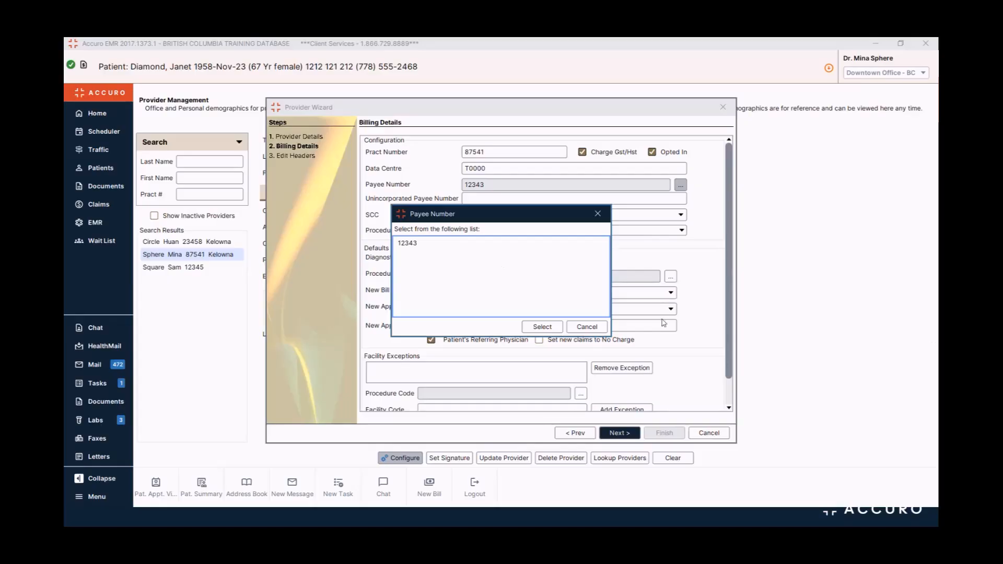
pyautogui.click(594, 328)
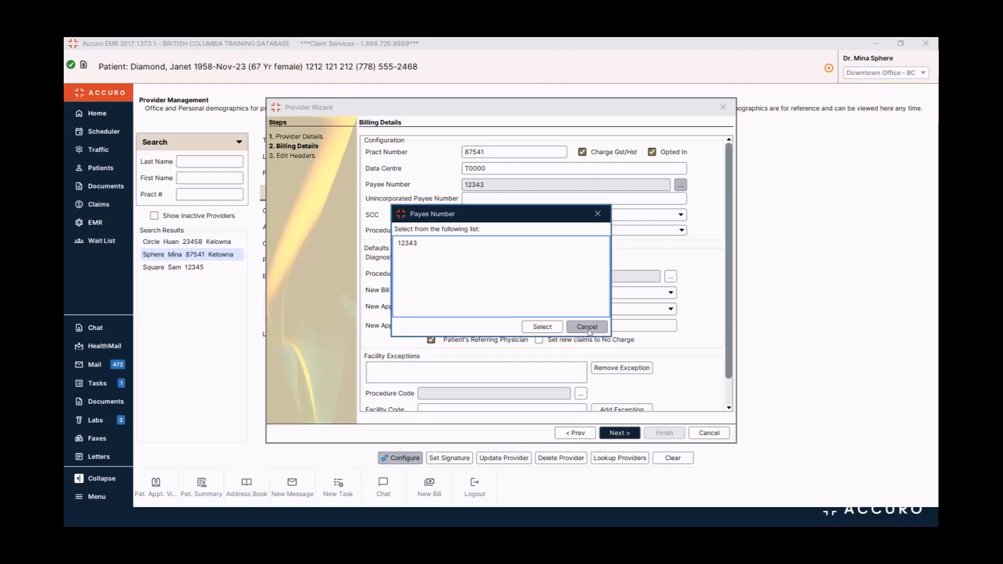
pyautogui.click(589, 330)
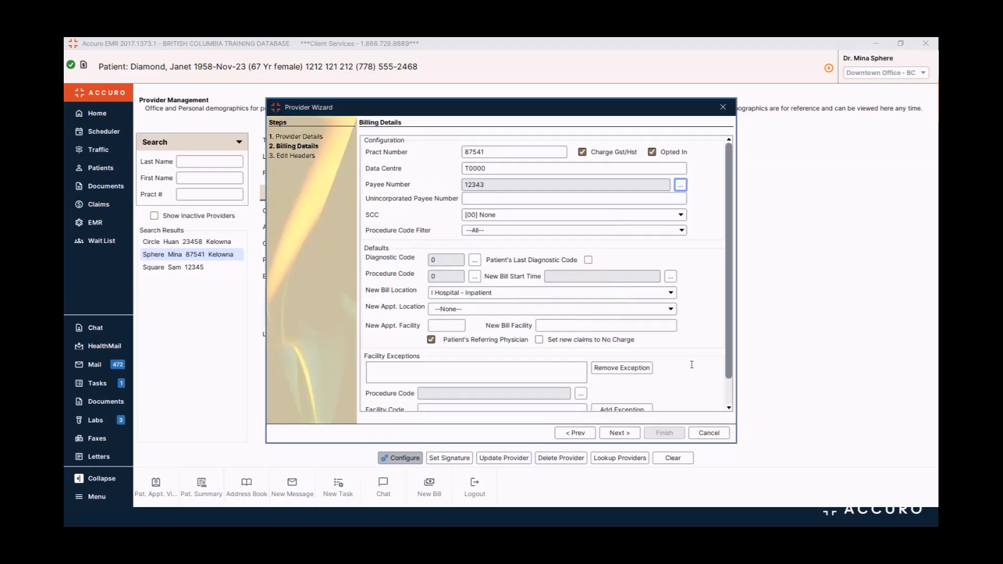
pyautogui.click(715, 436)
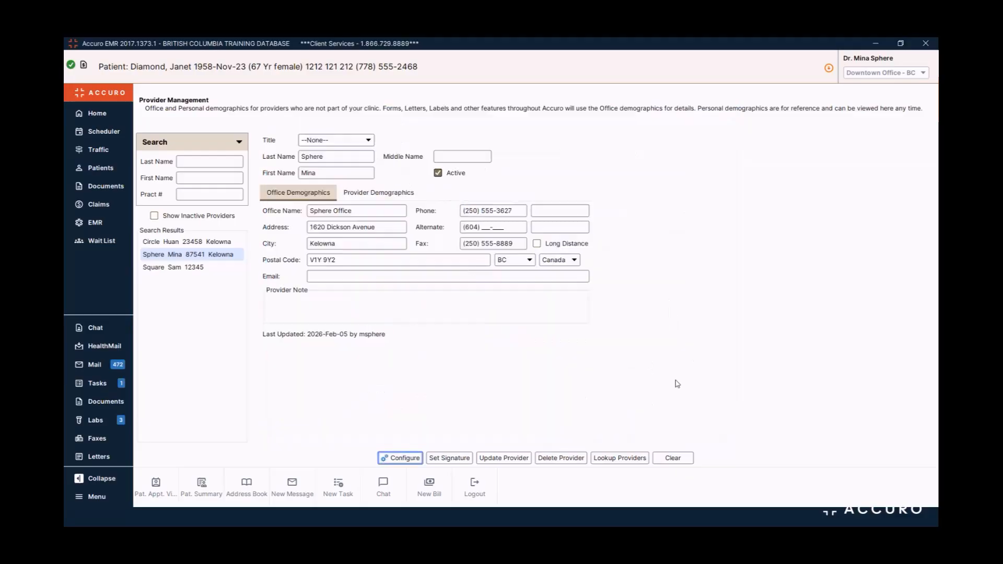
# Step: Find the Manage Billing Numbers tool and add a new billing number to the list
pyautogui.click(97, 497)
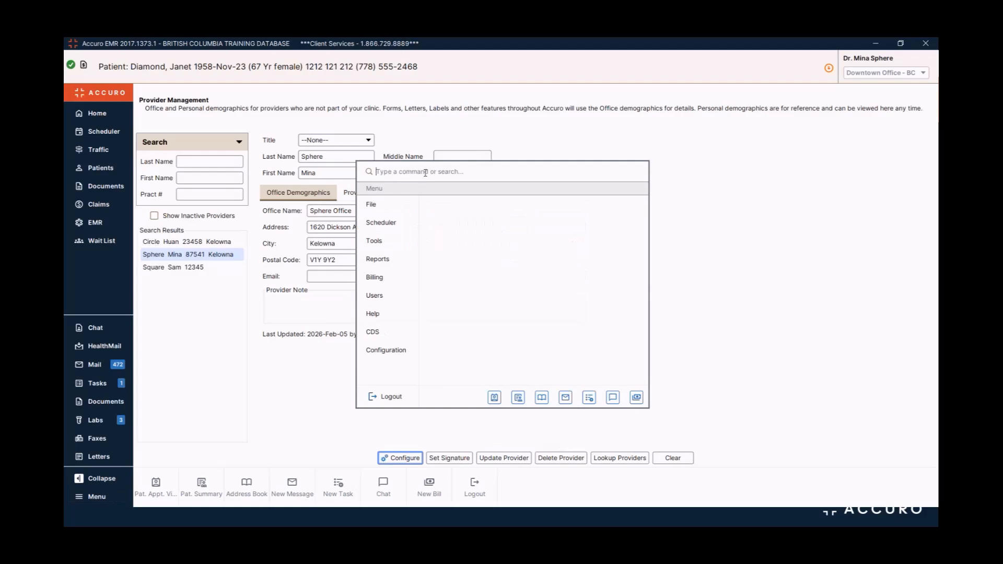
pyautogui.write('manage billing')
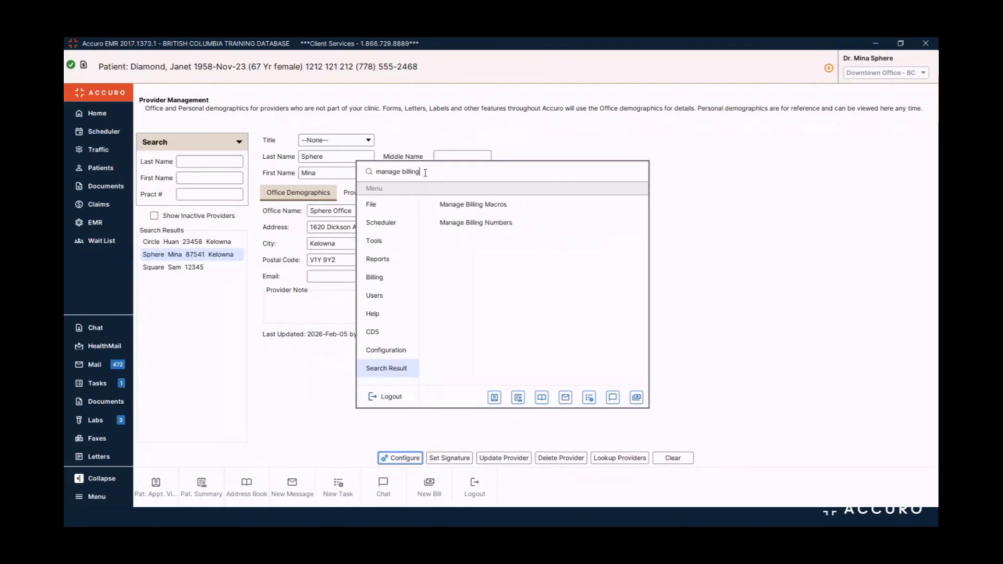
pyautogui.click(476, 224)
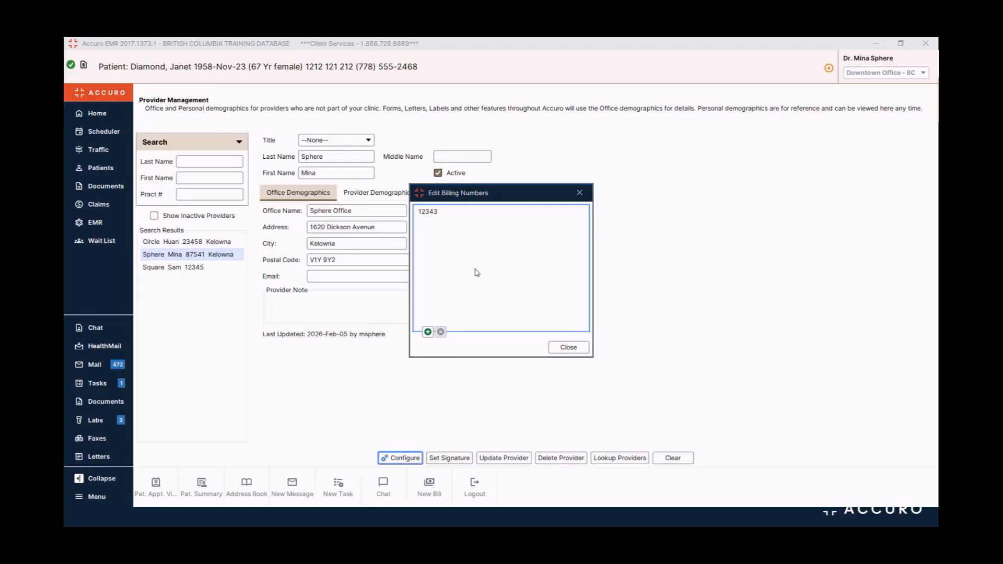
pyautogui.click(428, 332)
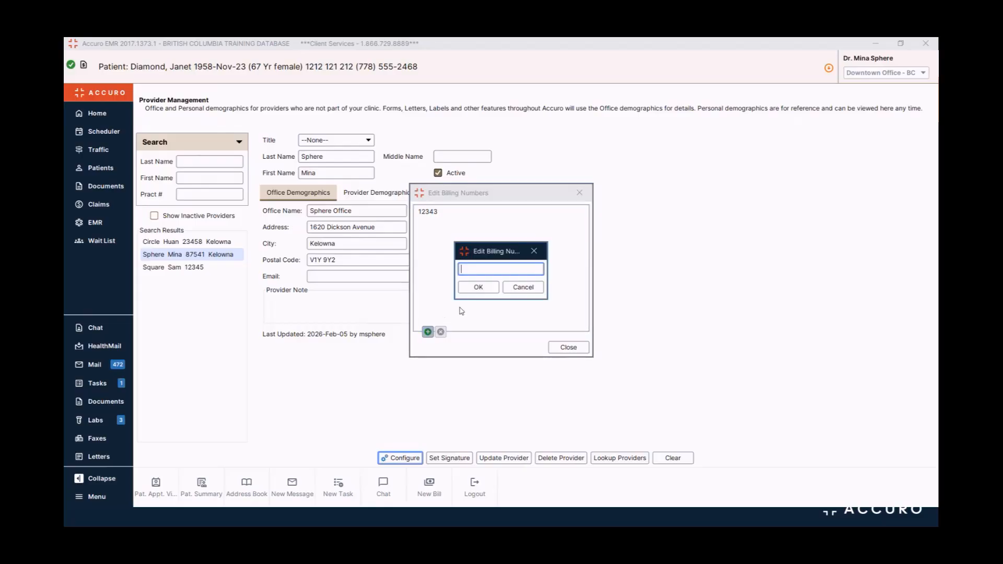
pyautogui.write('54321')
pyautogui.click(485, 288)
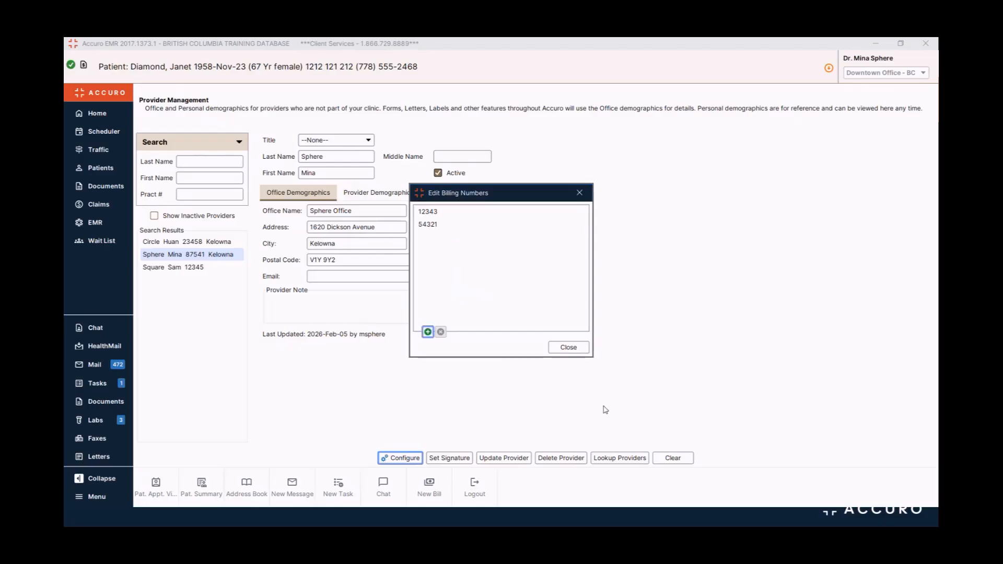
pyautogui.click(568, 350)
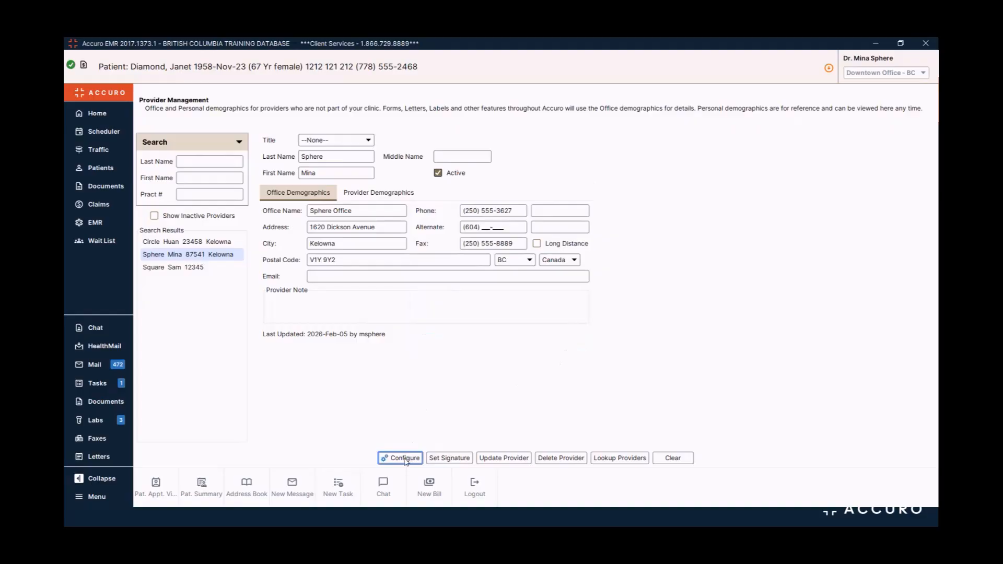
# Step: Reopen the provider's billing details and check the payee number choices without selecting a different one
pyautogui.click(407, 458)
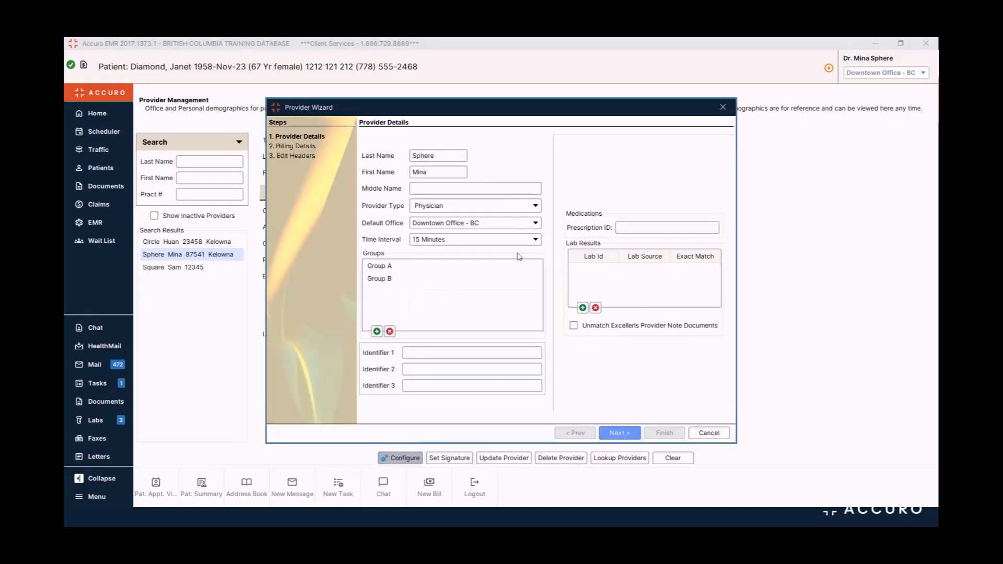
pyautogui.click(611, 435)
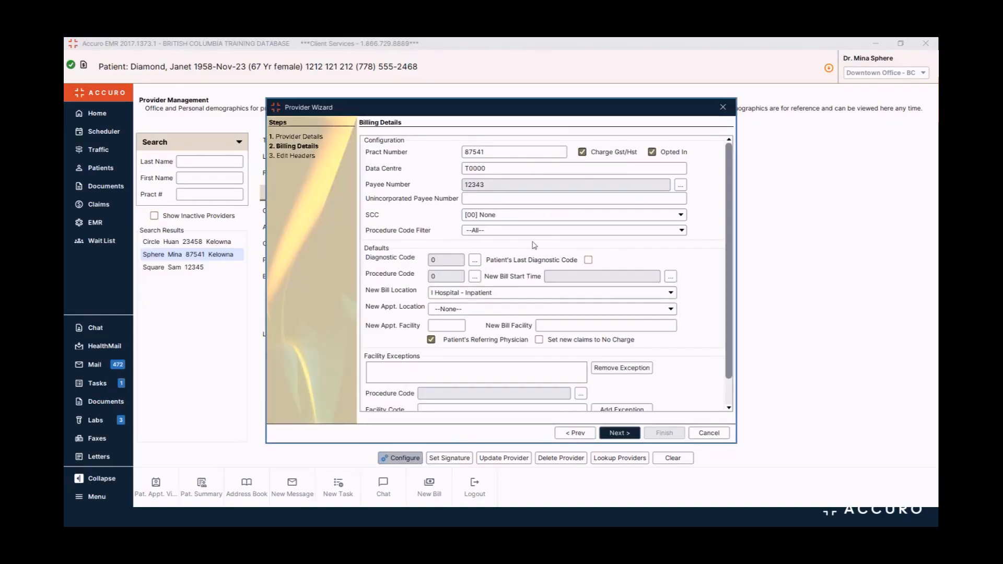
pyautogui.click(681, 186)
pyautogui.click(413, 257)
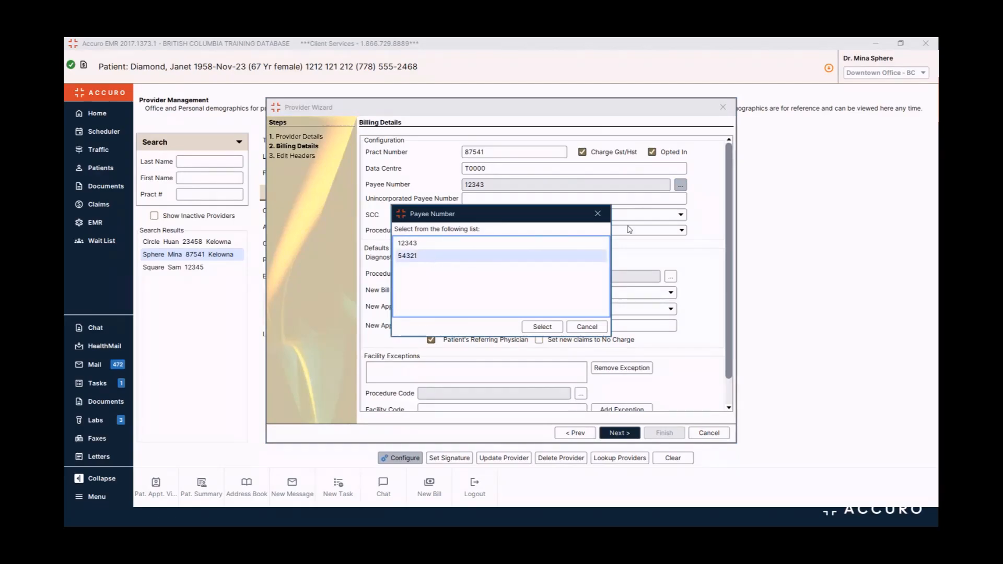
pyautogui.click(598, 214)
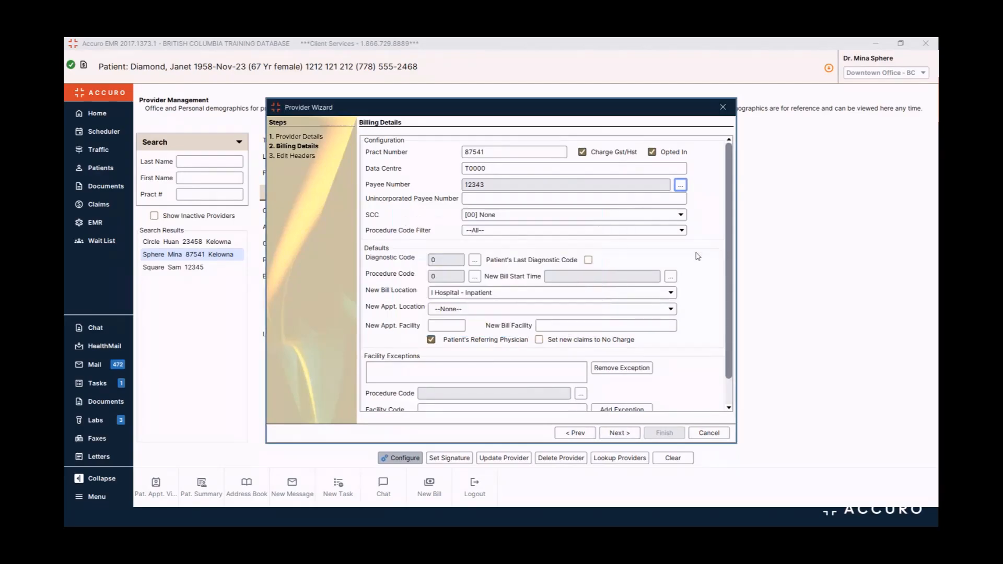
# Step: Review the SCC community options and the new appointment facility field, and finish the provider configuration
pyautogui.click(554, 216)
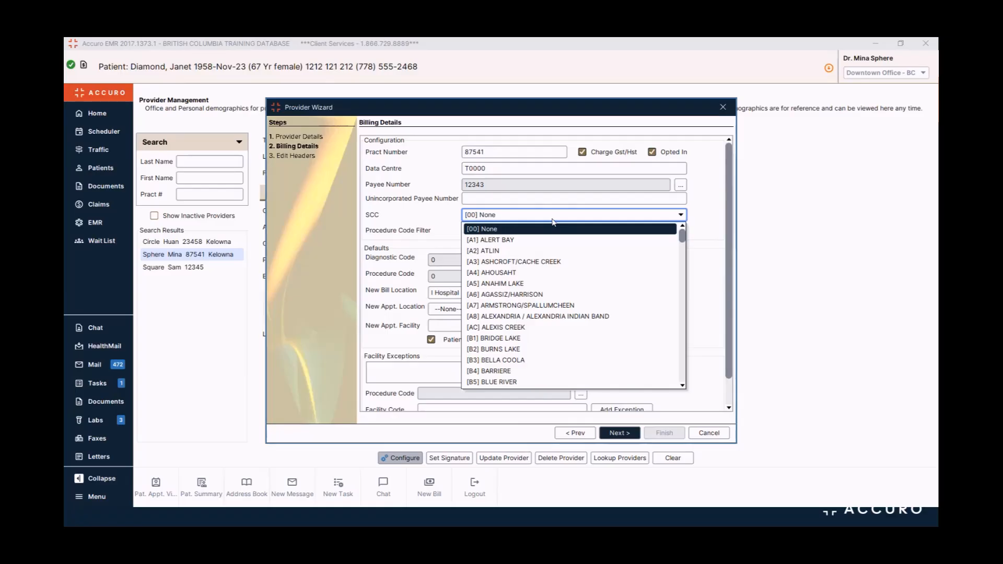
pyautogui.click(553, 219)
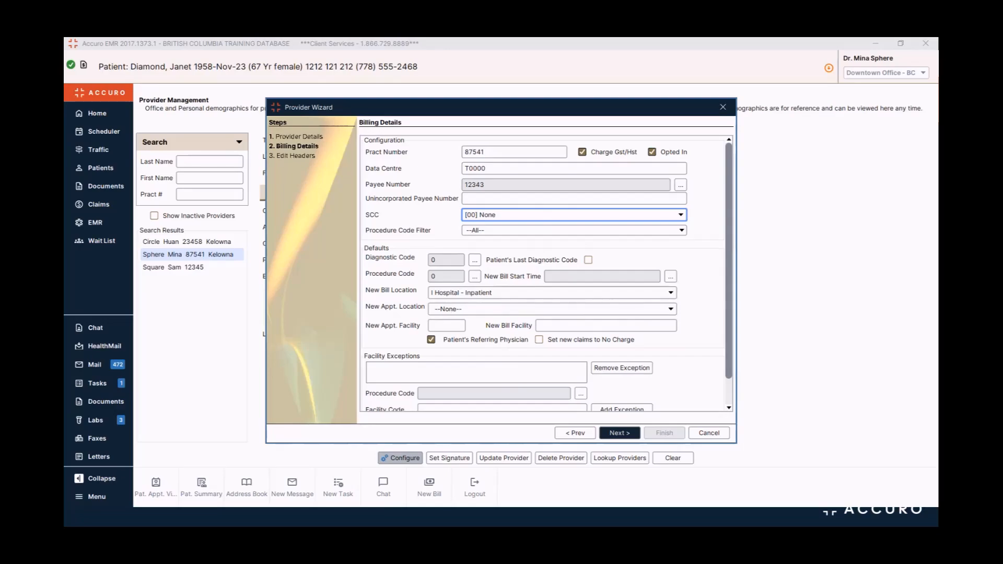
pyautogui.click(438, 327)
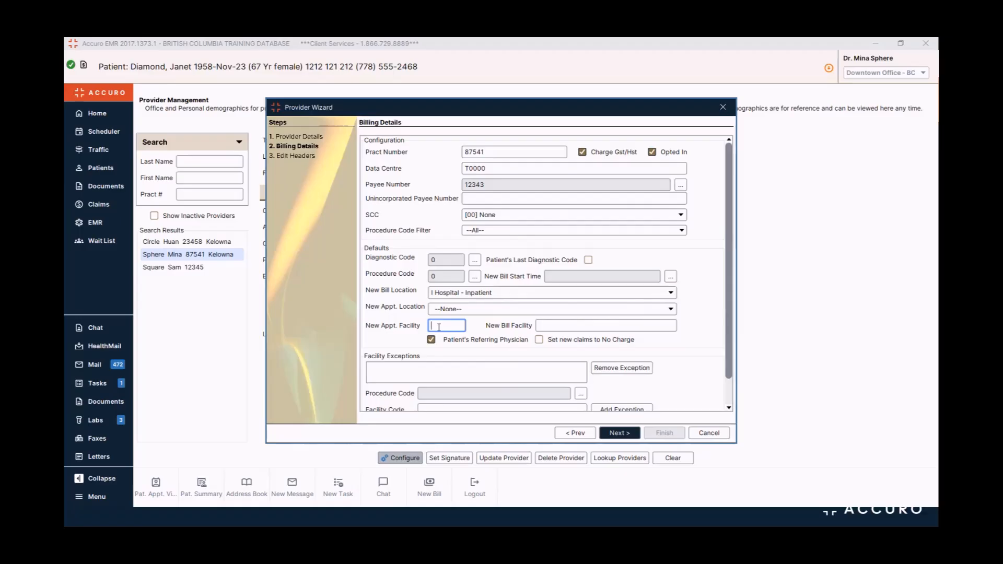
pyautogui.click(616, 437)
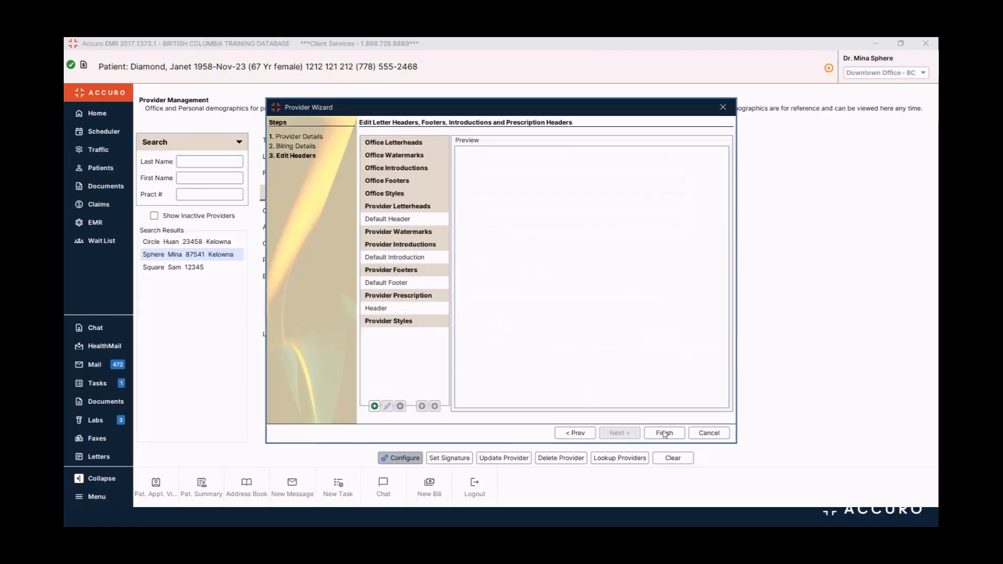
pyautogui.click(664, 433)
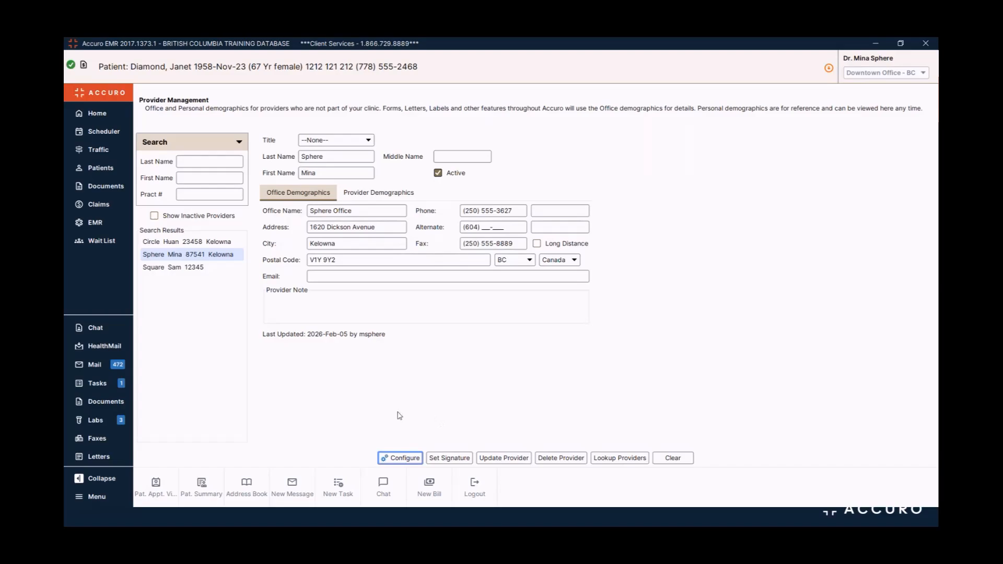
# Step: Open the Manage Teleplan Datacenters list from the billing functions
pyautogui.click(93, 499)
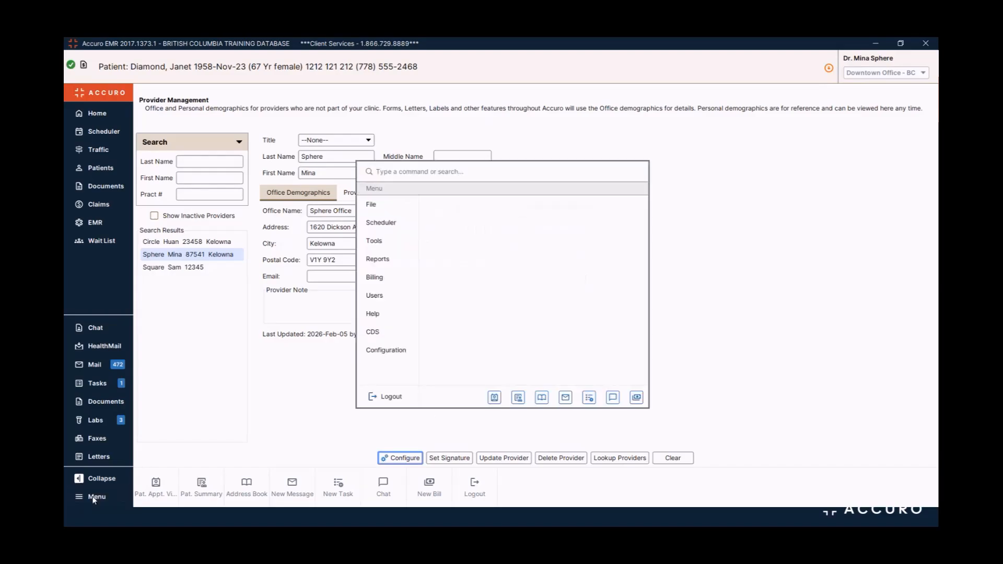
pyautogui.moveTo(389, 282)
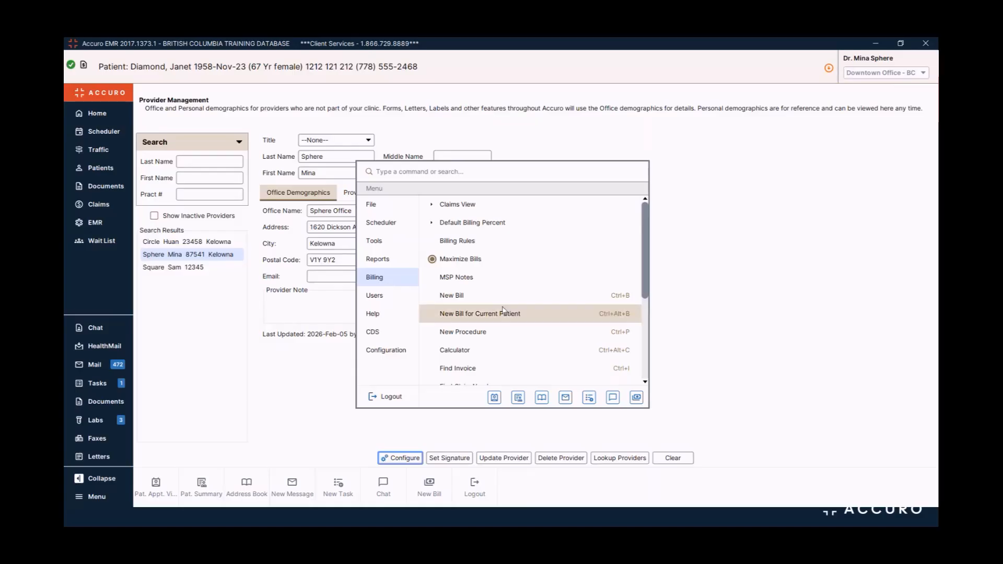
pyautogui.scroll(-3, 501, 309)
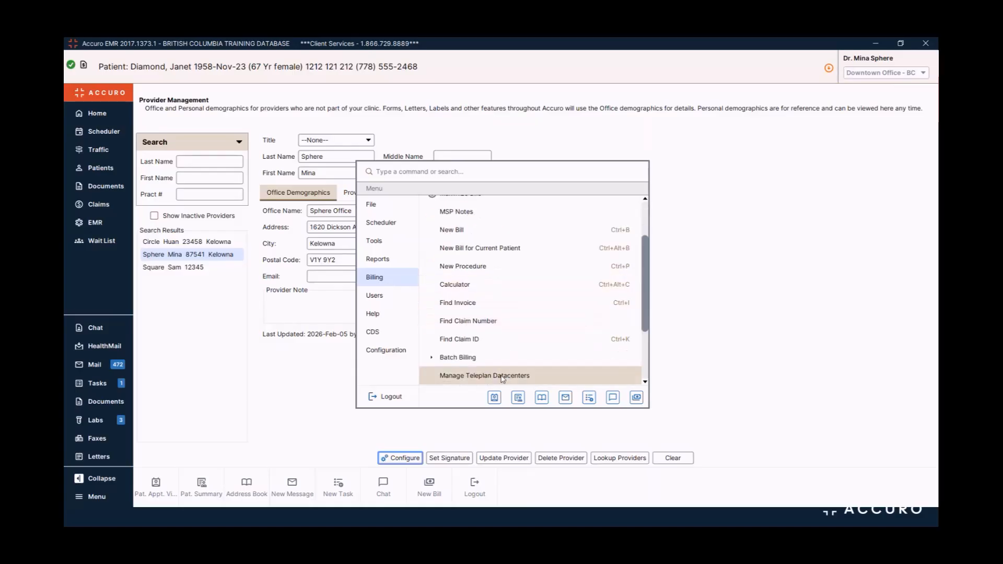
pyautogui.click(538, 381)
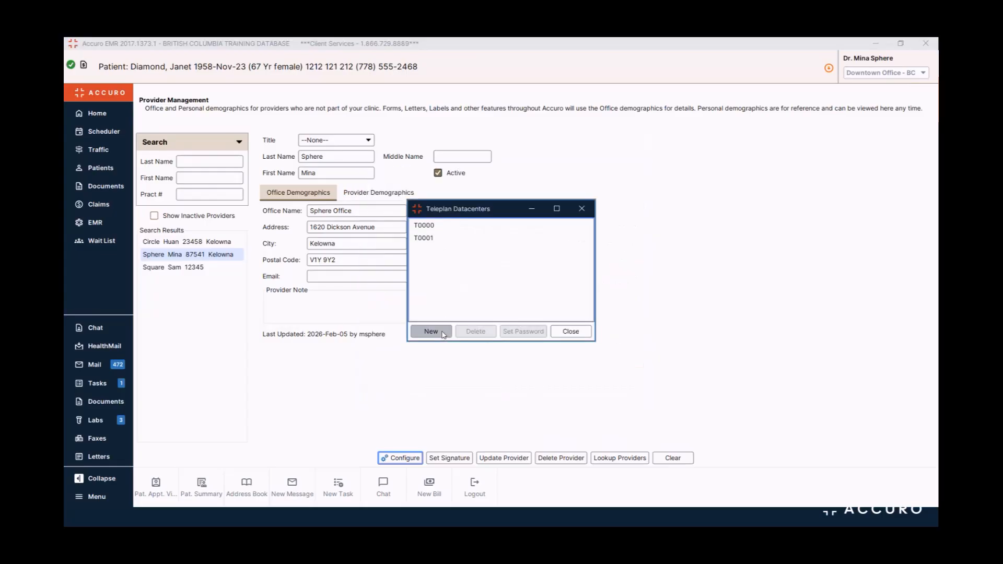
# Step: Try to add Teleplan datacenter T0002, cancelling at the password entry, and close the datacenter list
pyautogui.click(442, 333)
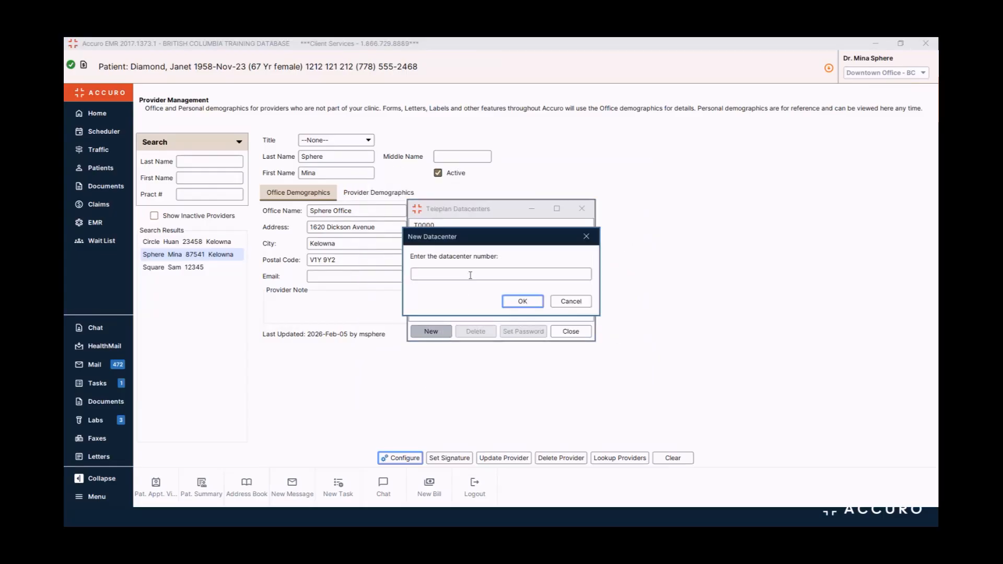
pyautogui.write('T')
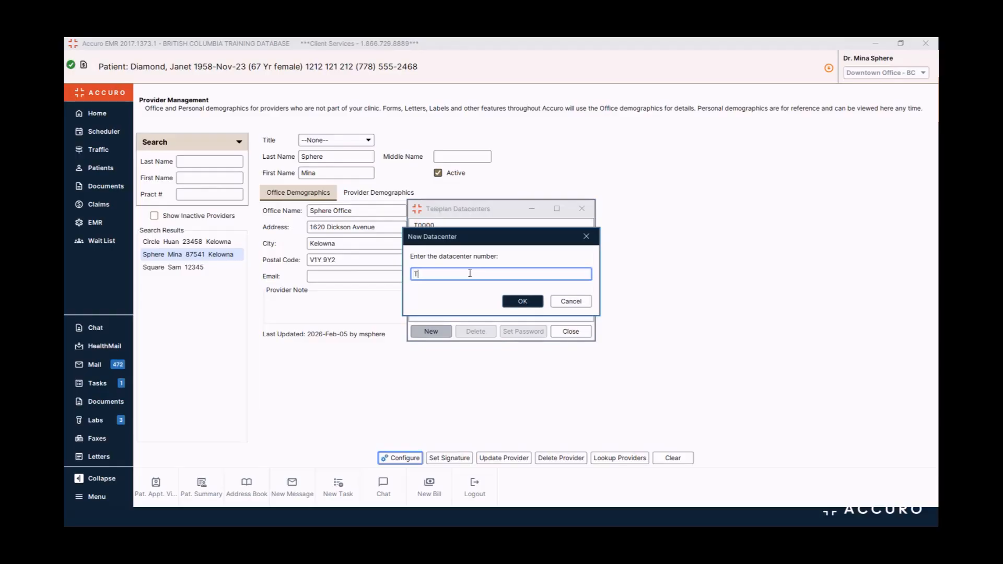
pyautogui.write('0002')
pyautogui.click(514, 307)
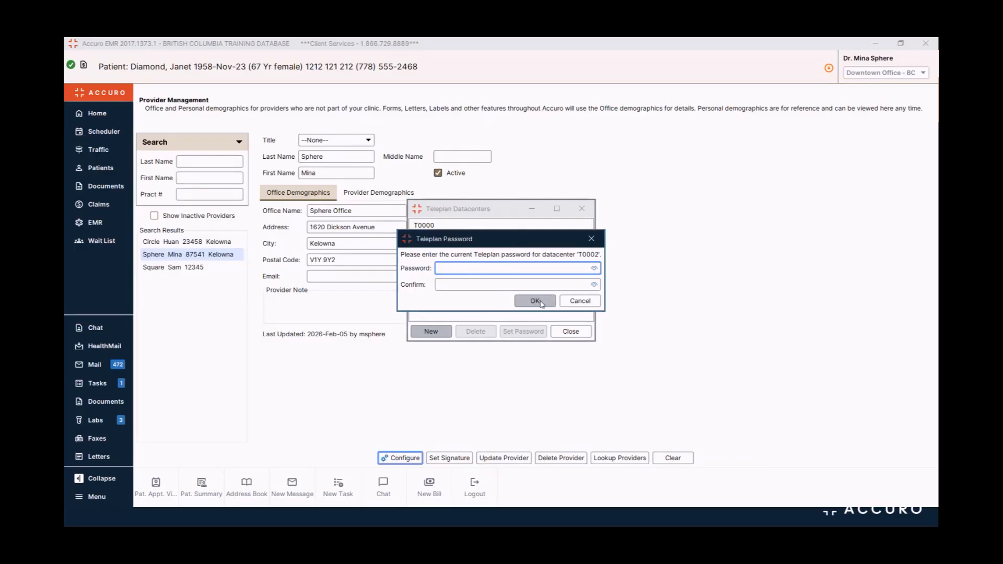
pyautogui.click(579, 303)
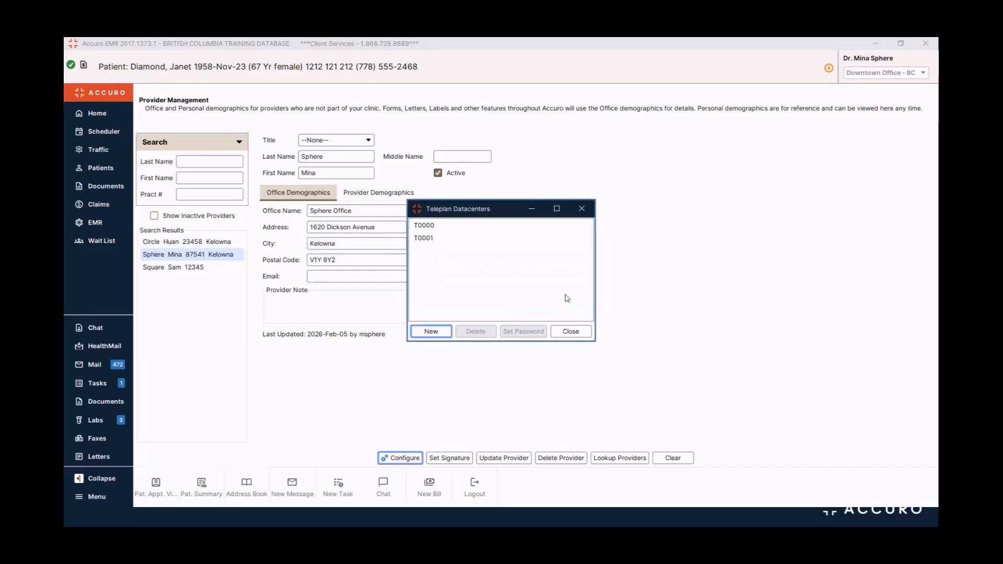
pyautogui.click(572, 332)
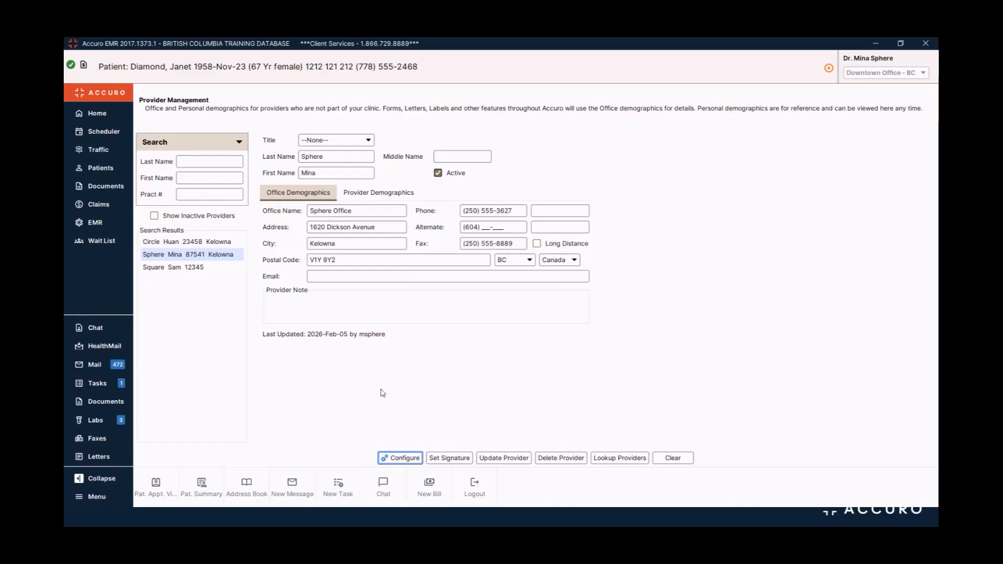
# Step: Check the Teleplan Datacenter choices in the login settings of the user preferences, keeping T0000, and confirm the preferences
pyautogui.click(97, 497)
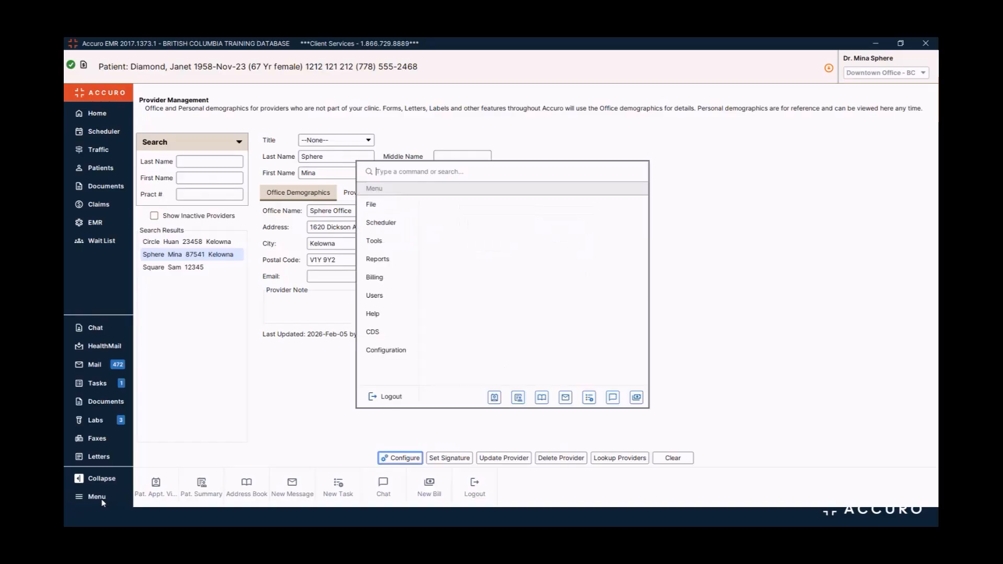
pyautogui.moveTo(396, 213)
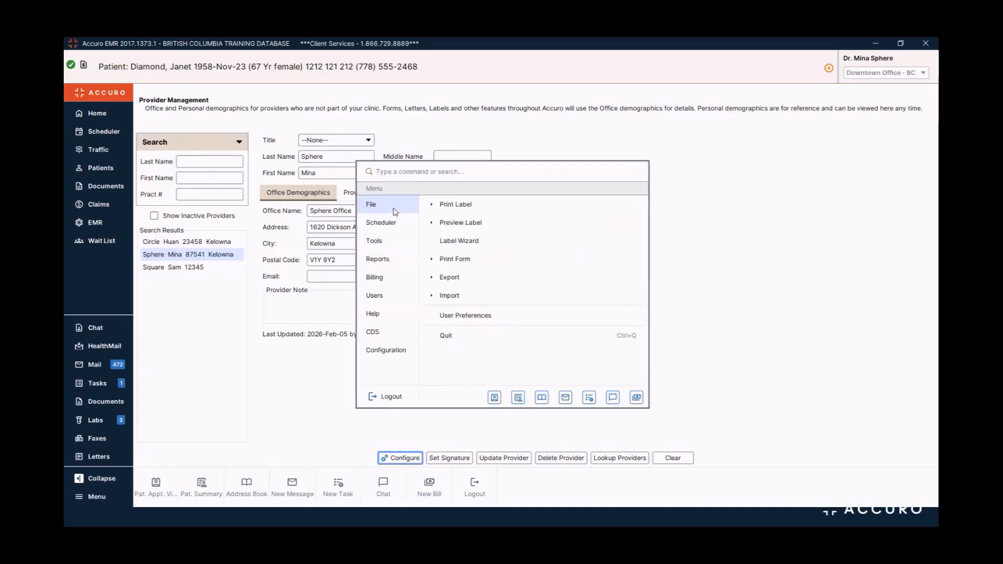
pyautogui.click(489, 317)
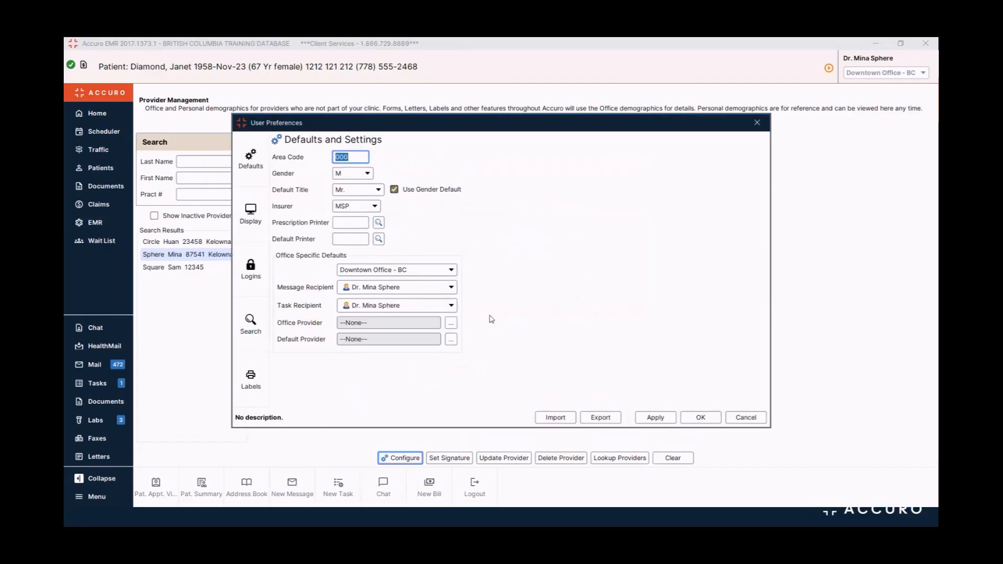
pyautogui.click(252, 279)
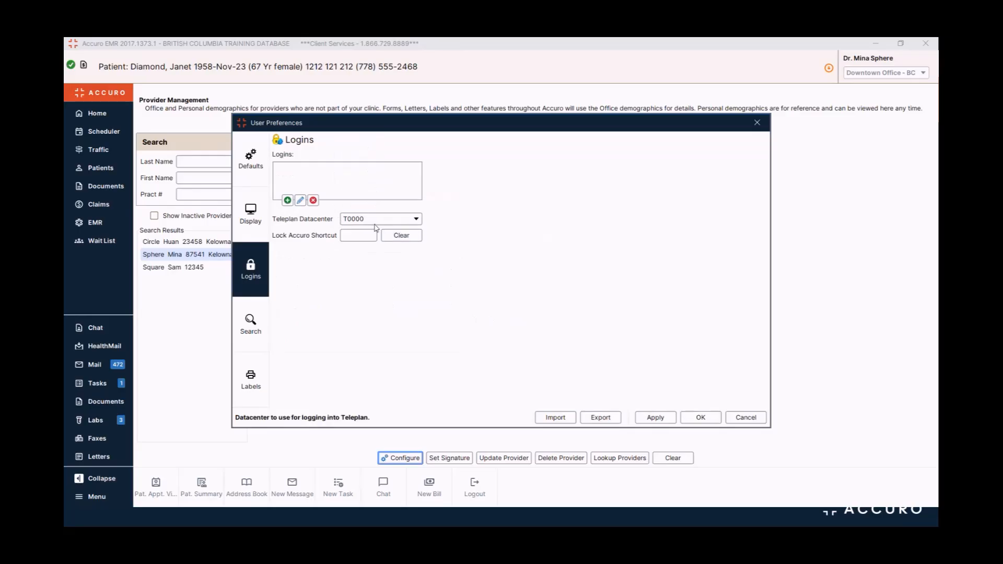
pyautogui.click(377, 219)
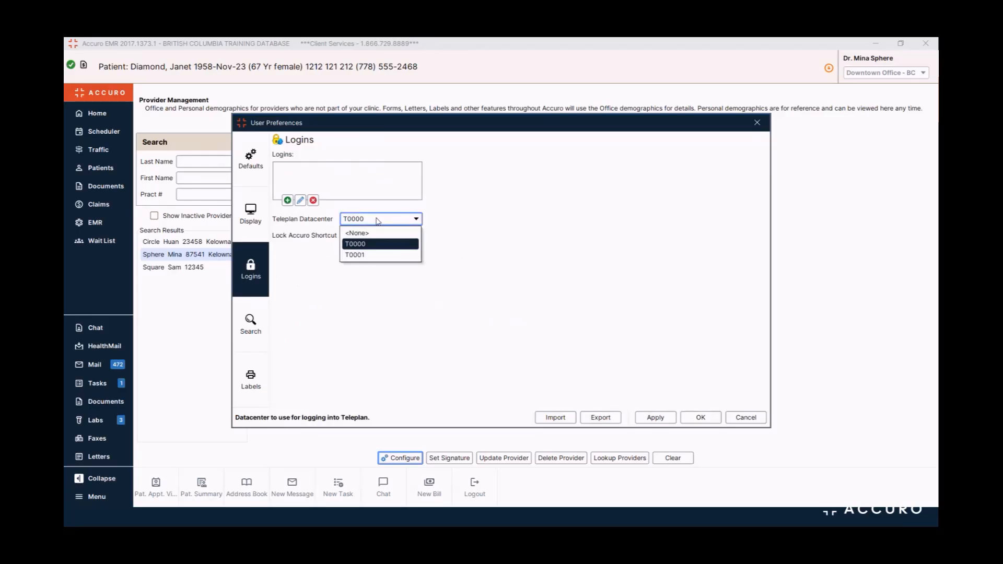
pyautogui.click(378, 220)
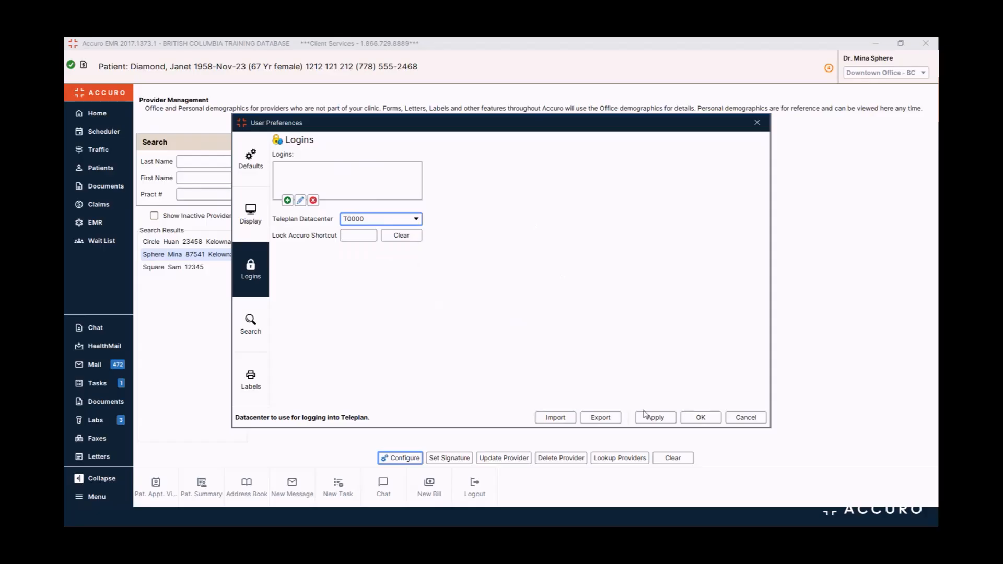
pyautogui.click(704, 419)
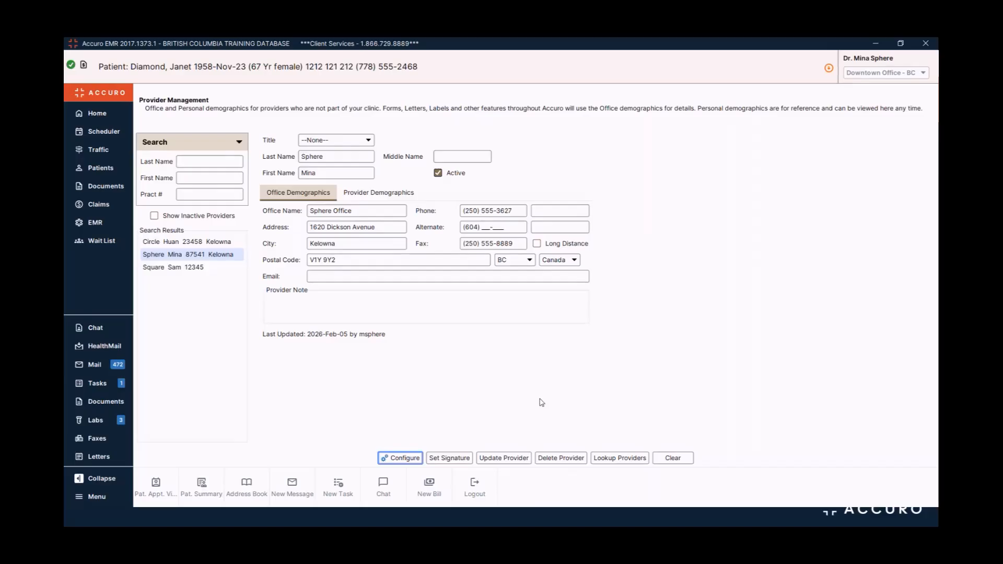
# Step: Find Manage Security, review the account options of the second listed user, including Teleplan Submitter, and close the security settings
pyautogui.click(98, 497)
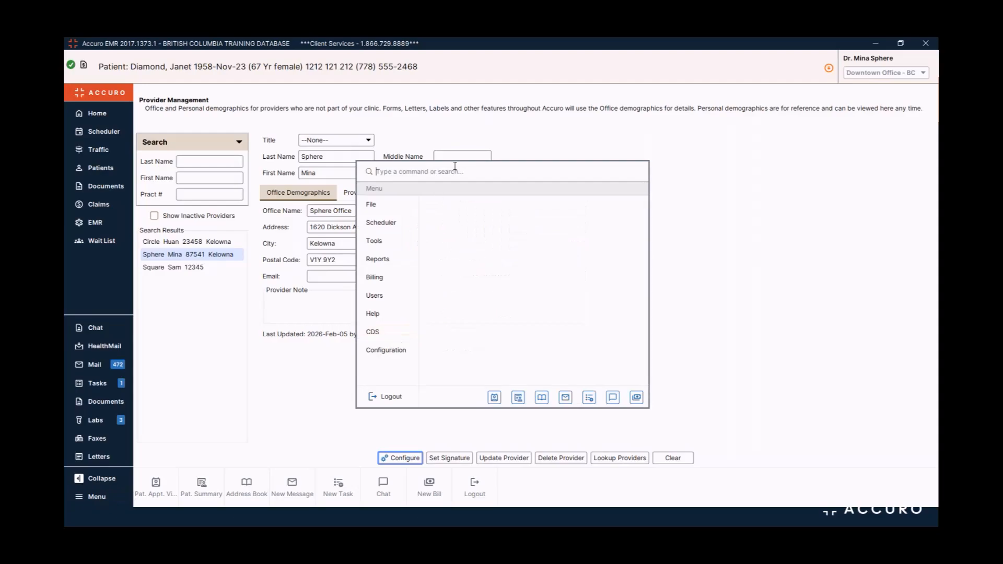
pyautogui.write('manage se')
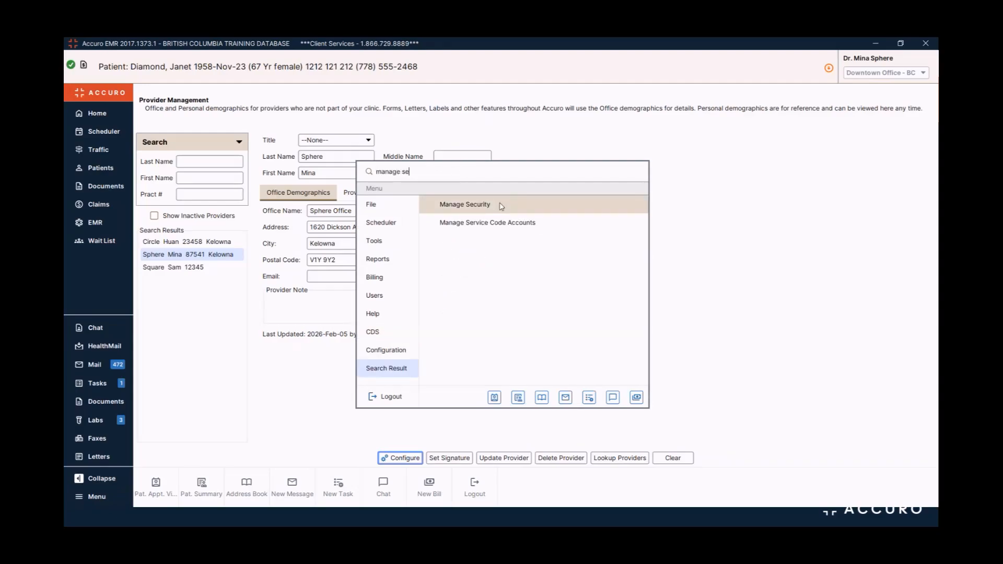
pyautogui.click(500, 206)
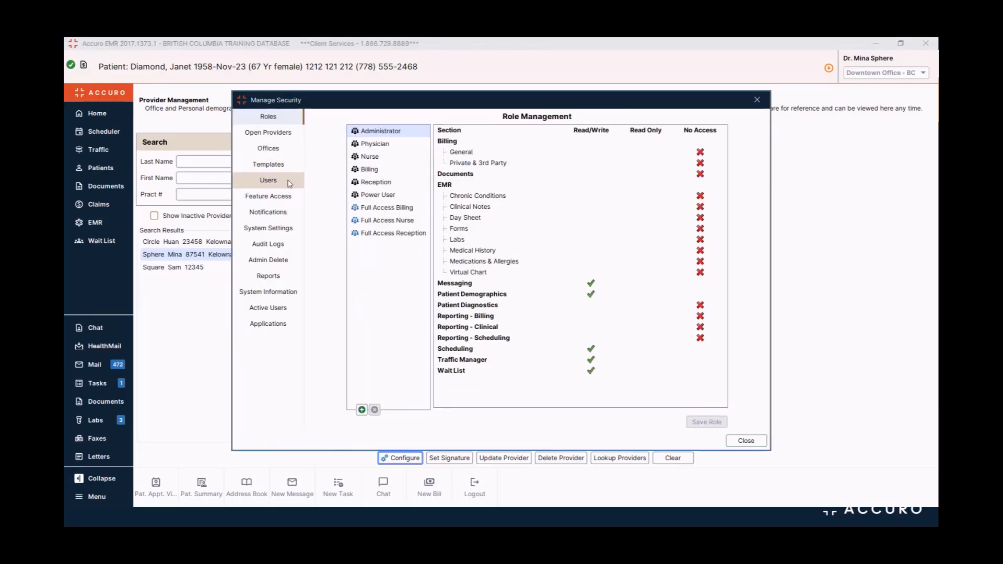
pyautogui.click(289, 183)
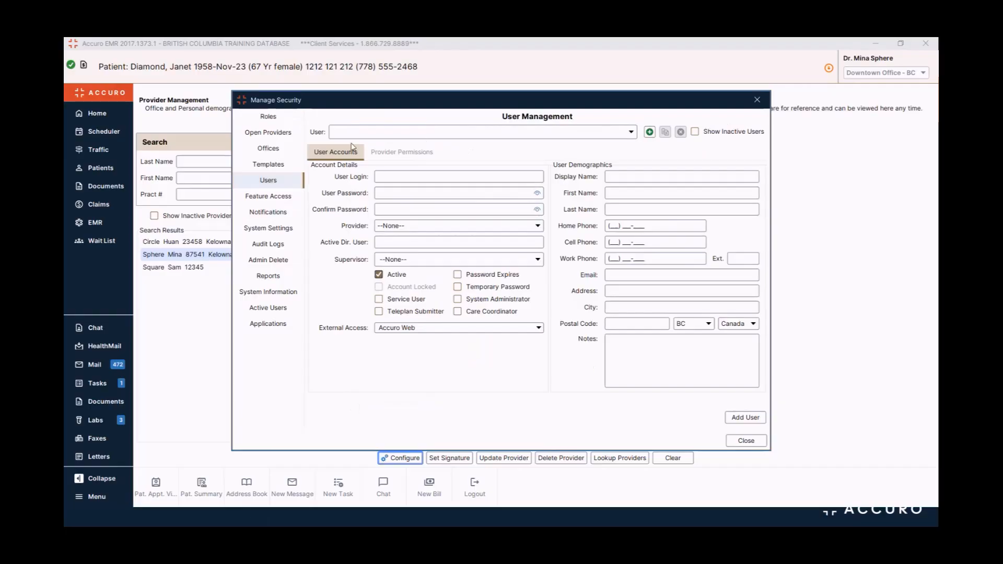
pyautogui.click(450, 133)
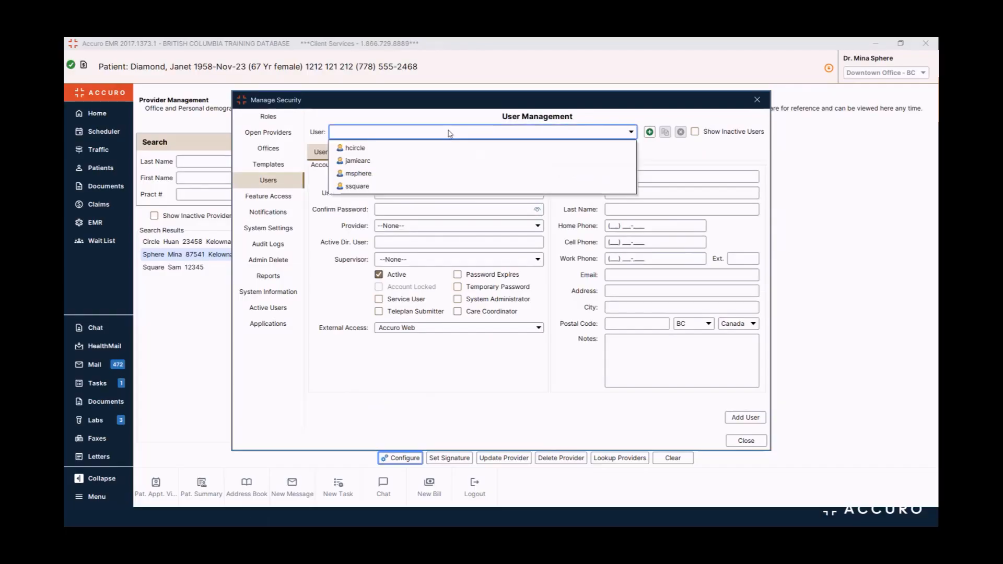
pyautogui.click(372, 166)
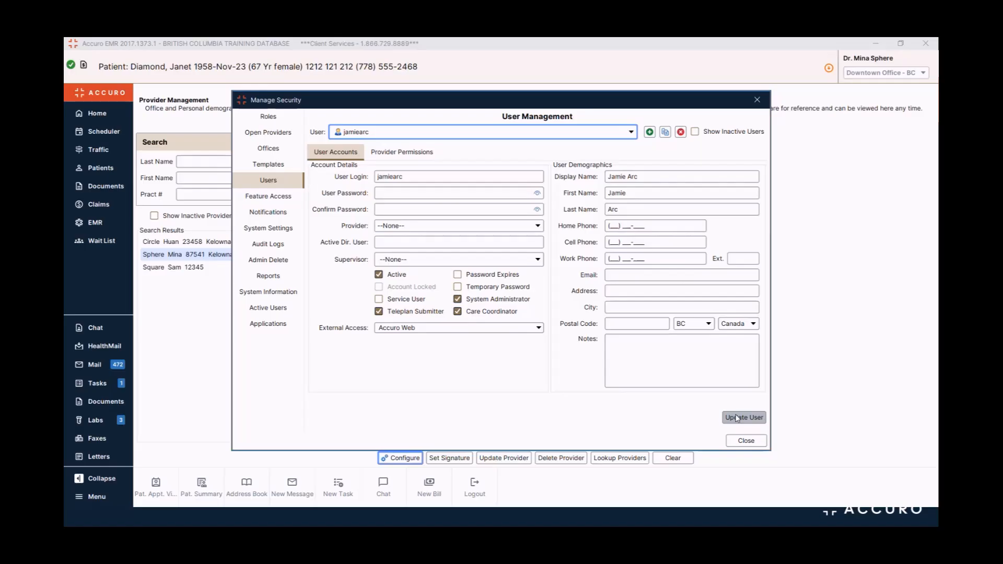
pyautogui.click(748, 443)
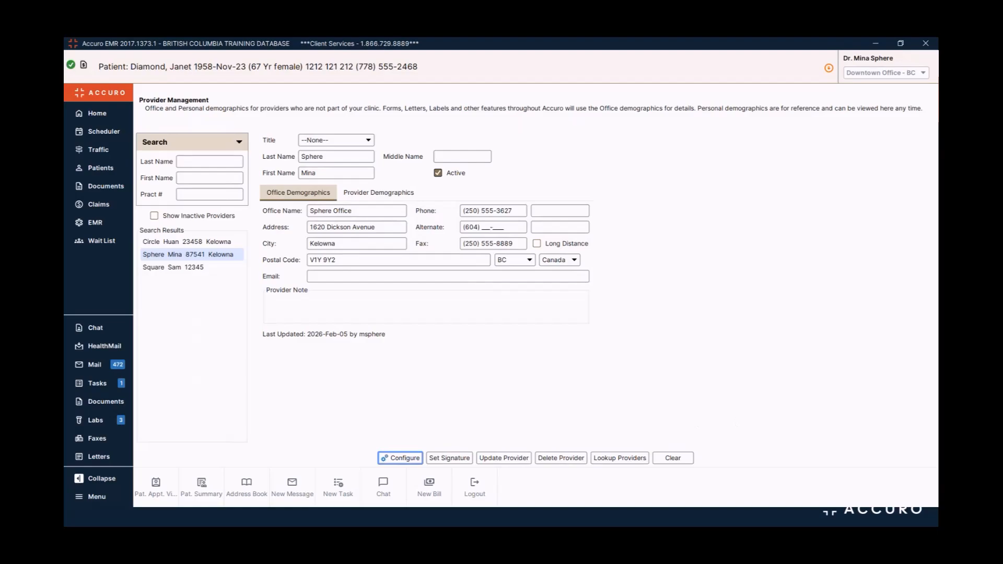
# Step: Go to the daily claims and check the date filter choices, keeping Single Date
pyautogui.click(110, 208)
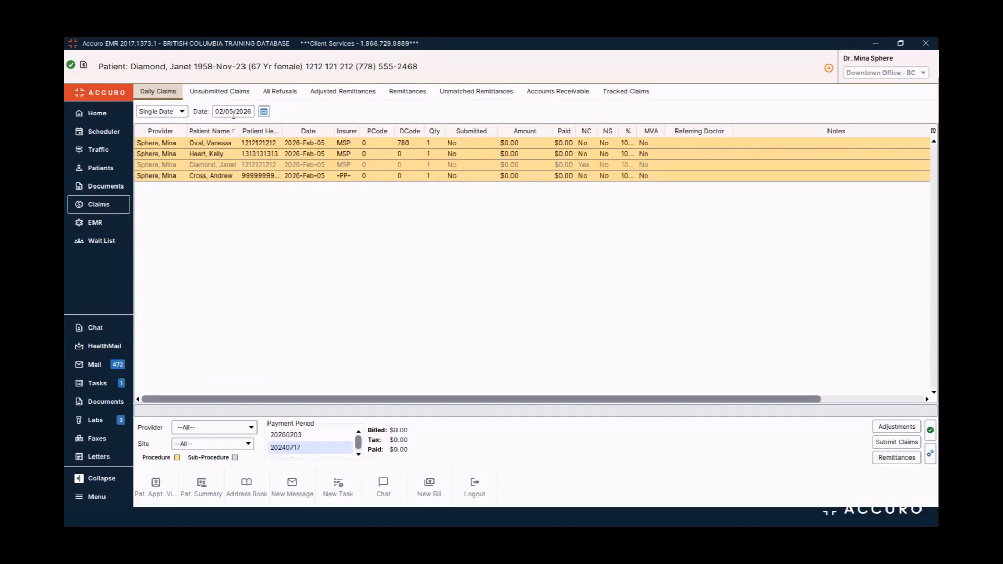
pyautogui.click(181, 112)
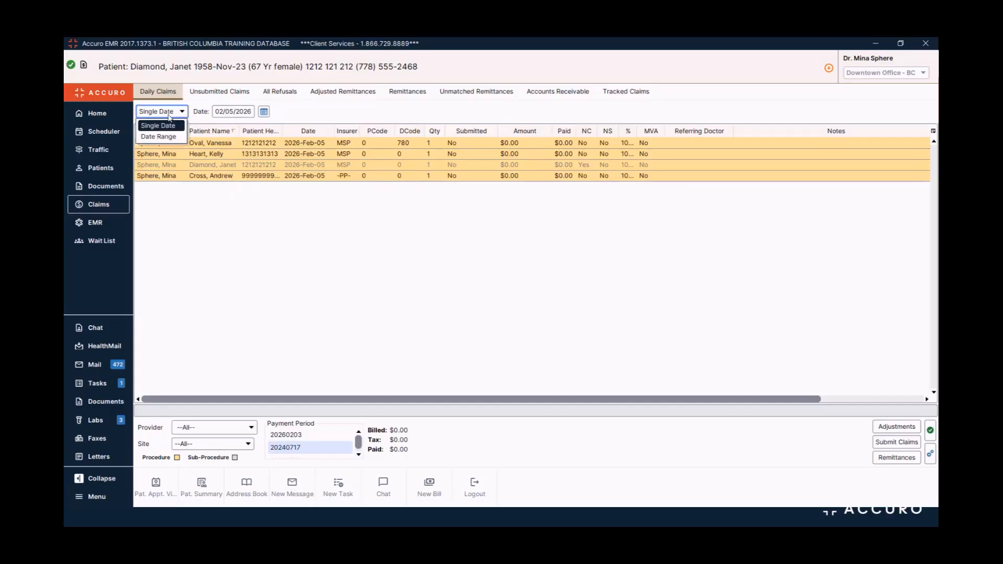
pyautogui.click(168, 115)
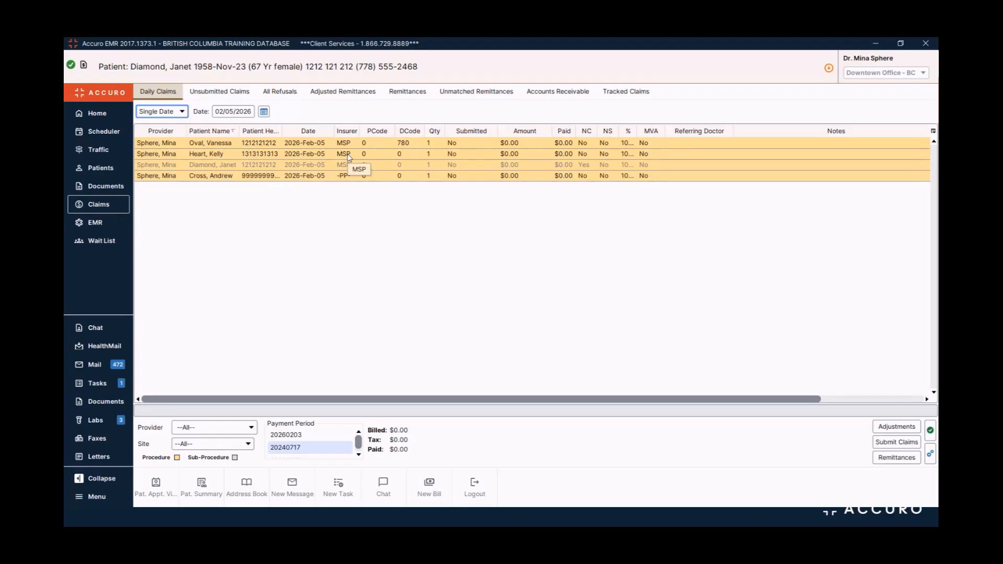
# Step: List the unsubmitted claims and open the claim details of the MSP claim dated 2026-Feb-04
pyautogui.click(225, 93)
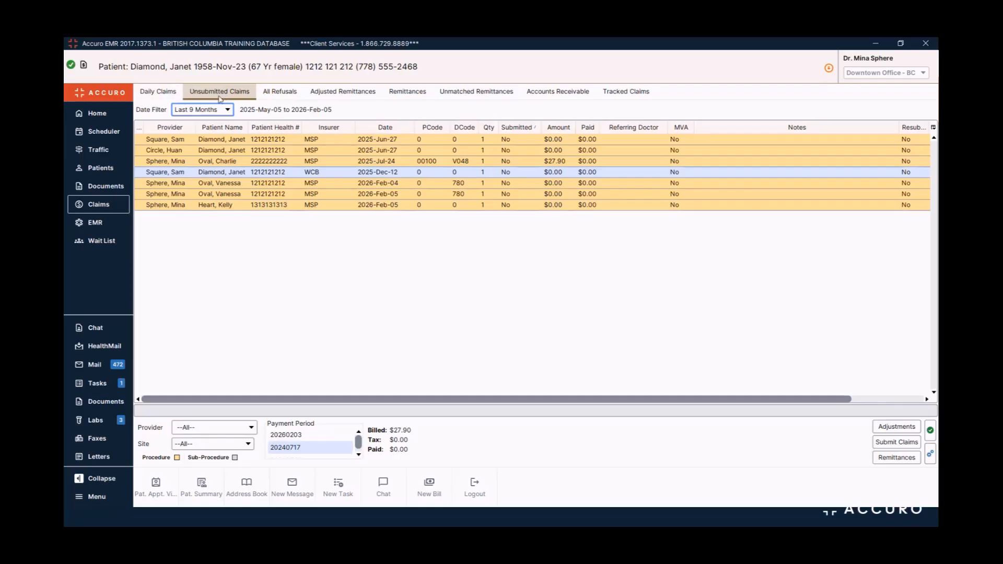
pyautogui.rightClick(265, 185)
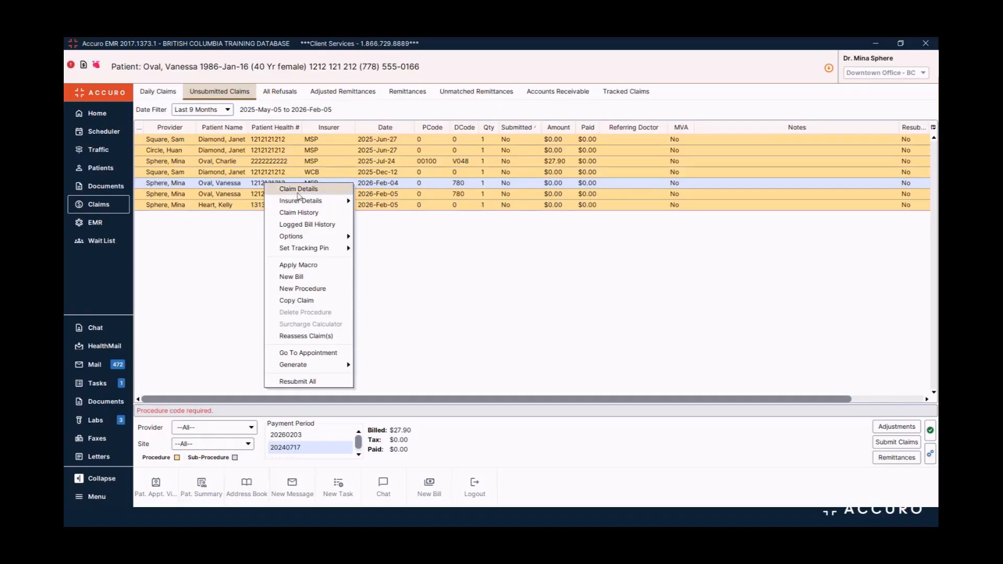
pyautogui.click(173, 269)
pyautogui.click(264, 186)
pyautogui.click(240, 187)
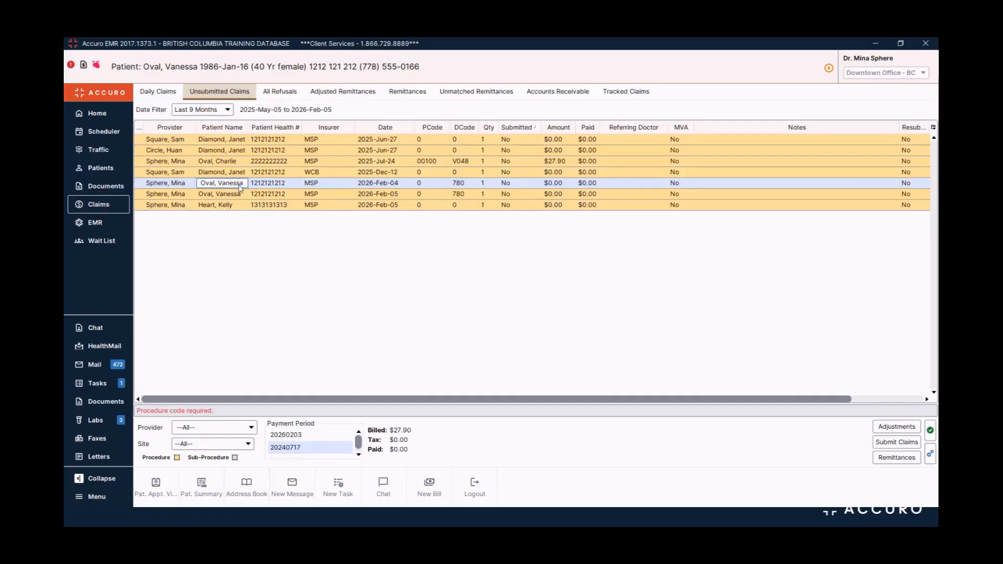
pyautogui.doubleClick(240, 187)
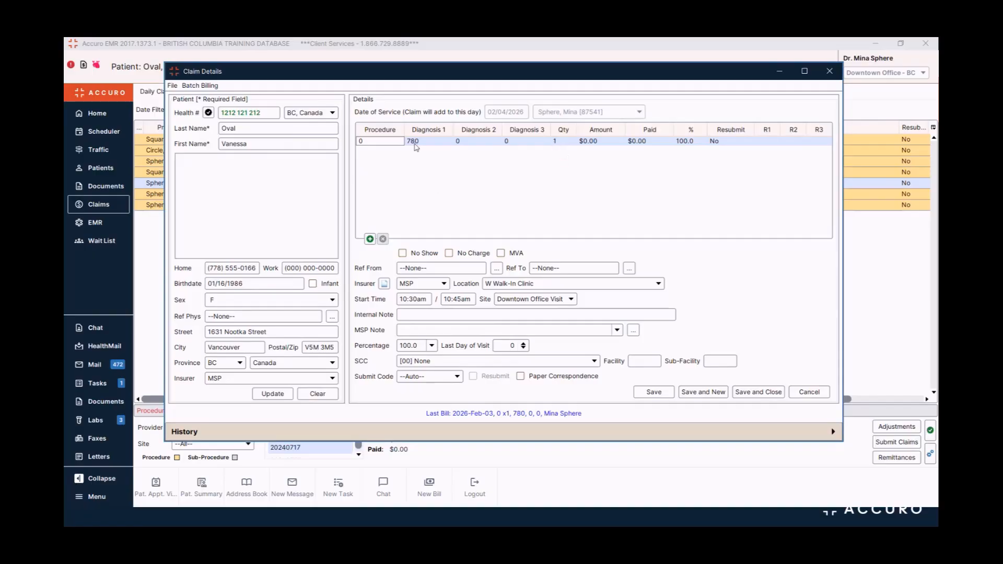
# Step: Search the procedure codes for "office" in the claim's procedure line and clear the entry
pyautogui.click(393, 142)
pyautogui.write('office')
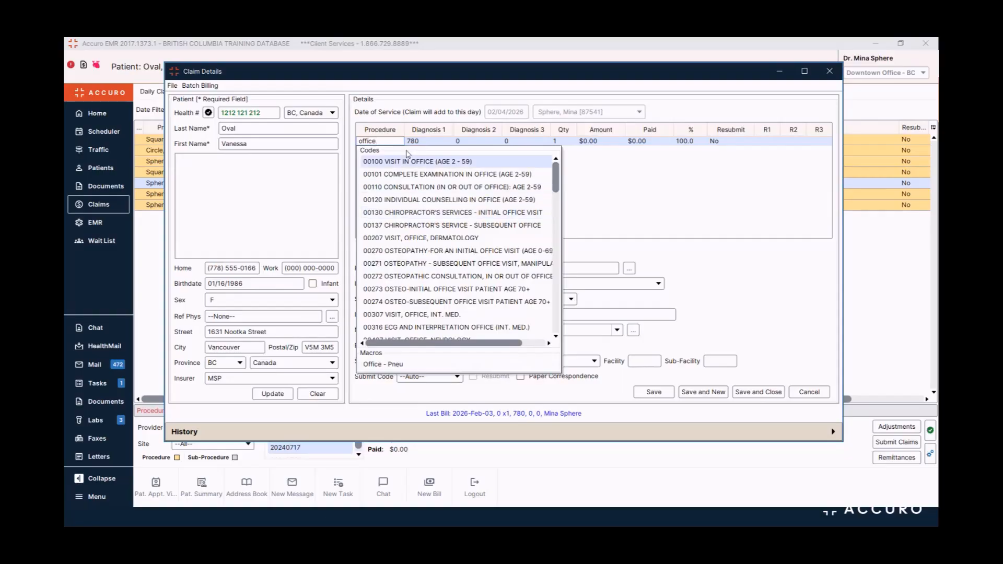
pyautogui.moveTo(386, 141); pyautogui.dragTo(341, 141)
pyautogui.press('BackSpace')
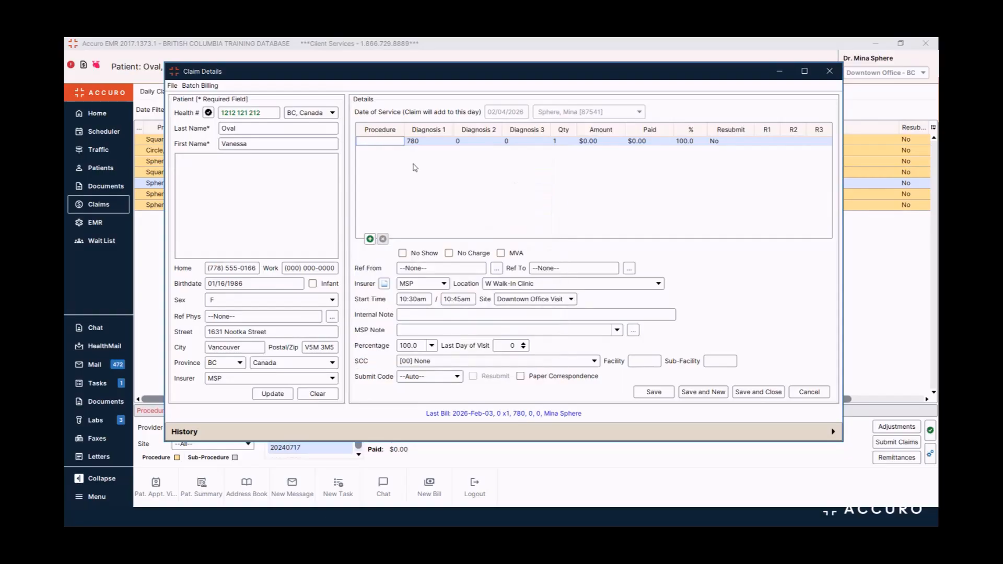
# Step: Add a second procedure line to the claim and delete it again
pyautogui.click(370, 239)
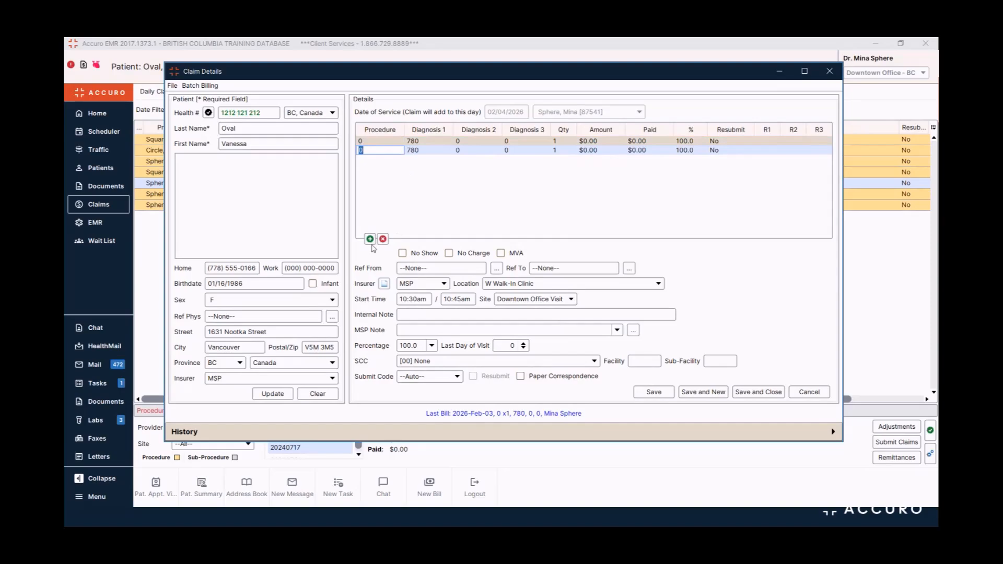
pyautogui.click(383, 240)
pyautogui.press('Return')
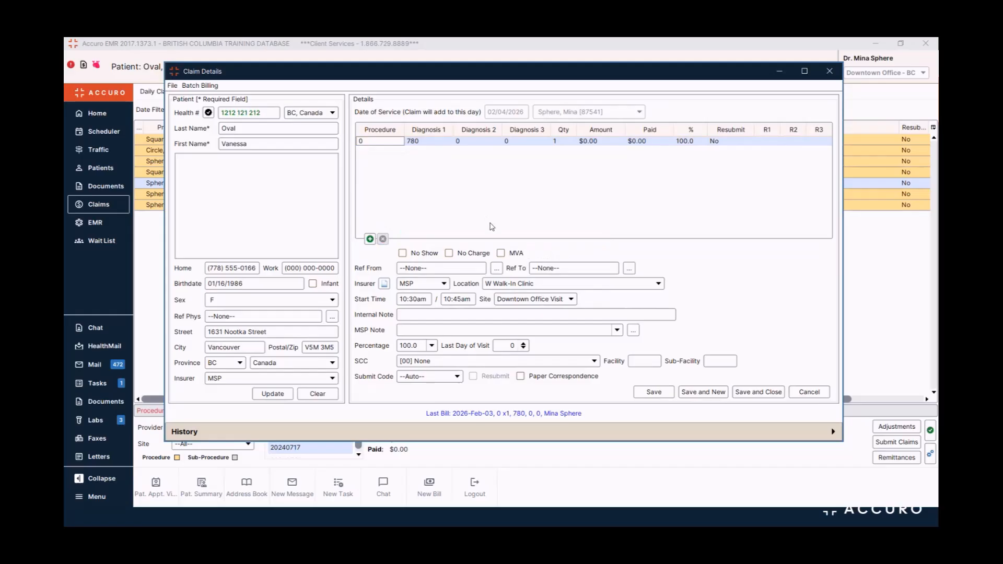
# Step: Review the claim's service location choices, internal note, MSP note and paper correspondence fields, keeping W Walk-In Clinic
pyautogui.click(515, 285)
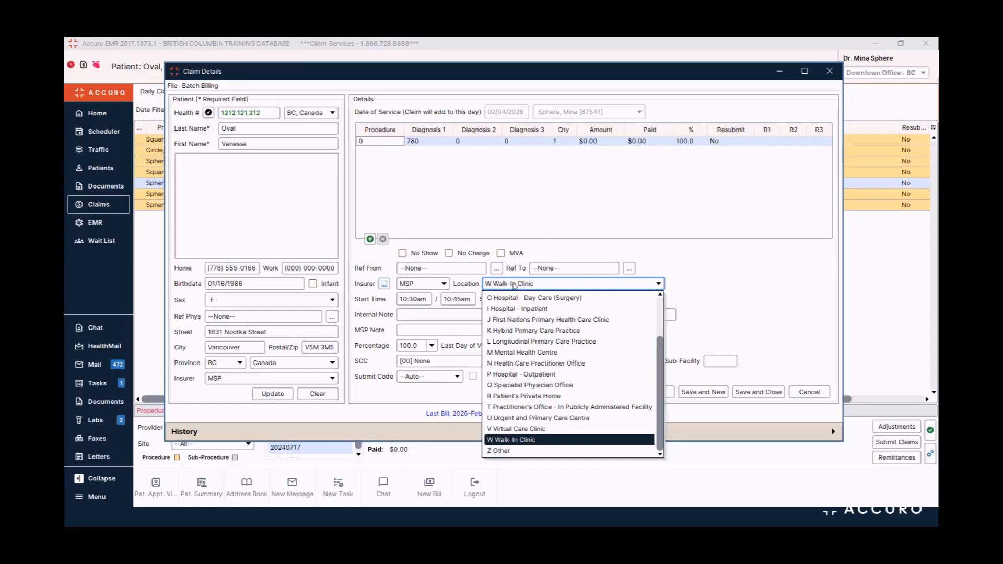
pyautogui.click(515, 285)
pyautogui.click(458, 318)
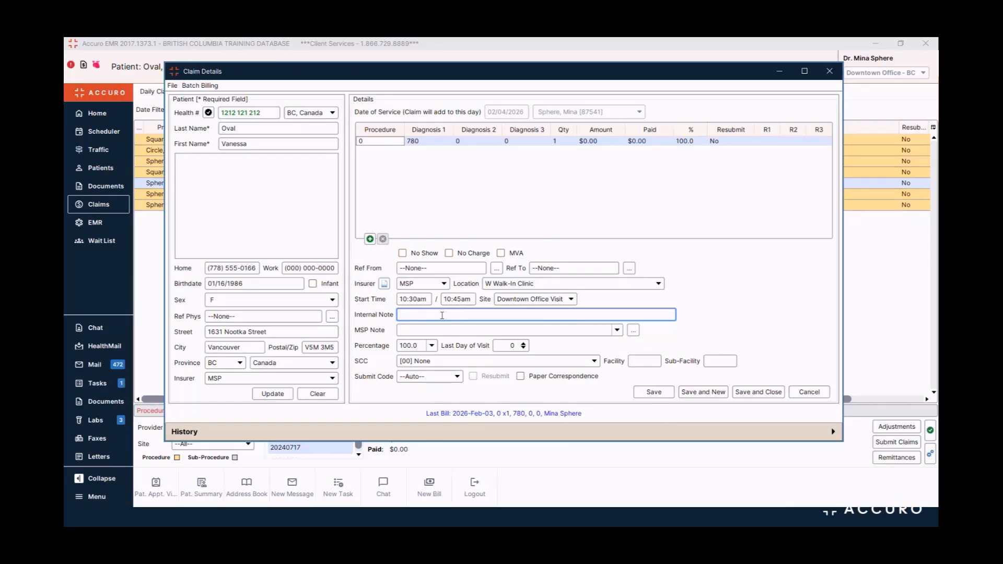
pyautogui.click(435, 331)
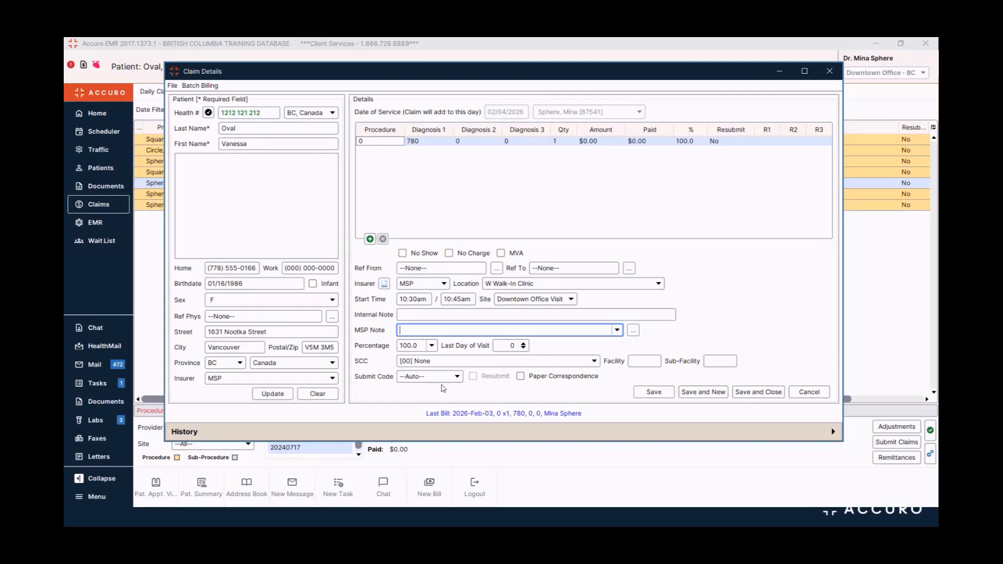
pyautogui.click(520, 377)
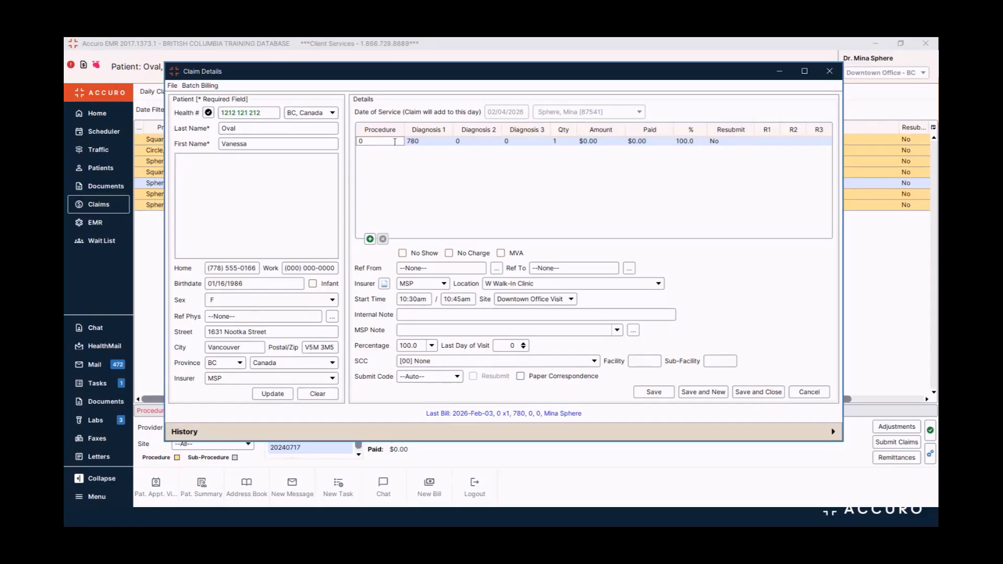
# Step: Search the procedure codes for "wcb" and set the claim's procedure to 19134 WCB CHIRO. FORM FEE (8C)
pyautogui.press('BackSpace')
pyautogui.write('wcb')
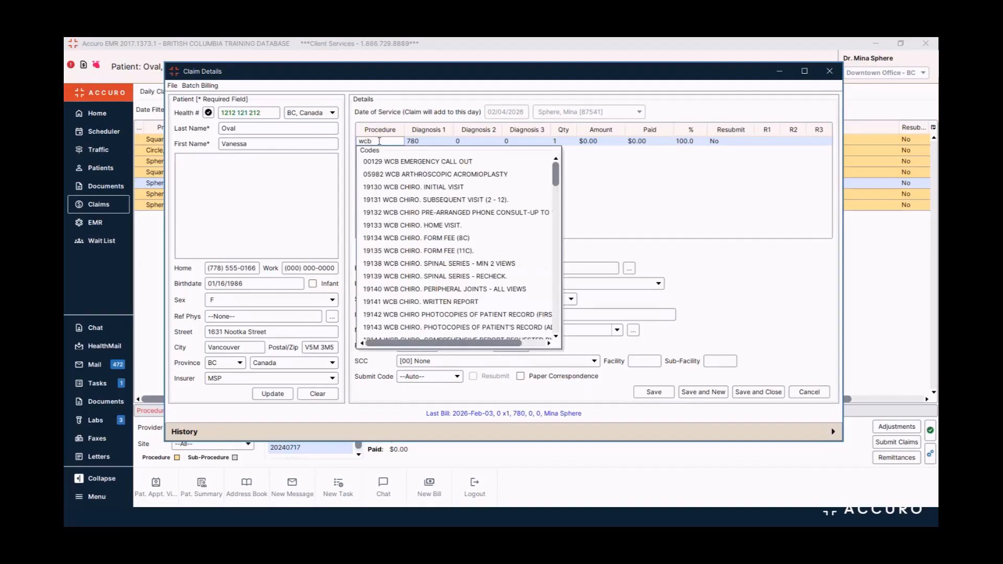
pyautogui.press('BackSpace')
pyautogui.press('BackSpace')
pyautogui.press('BackSpace')
pyautogui.write('19134')
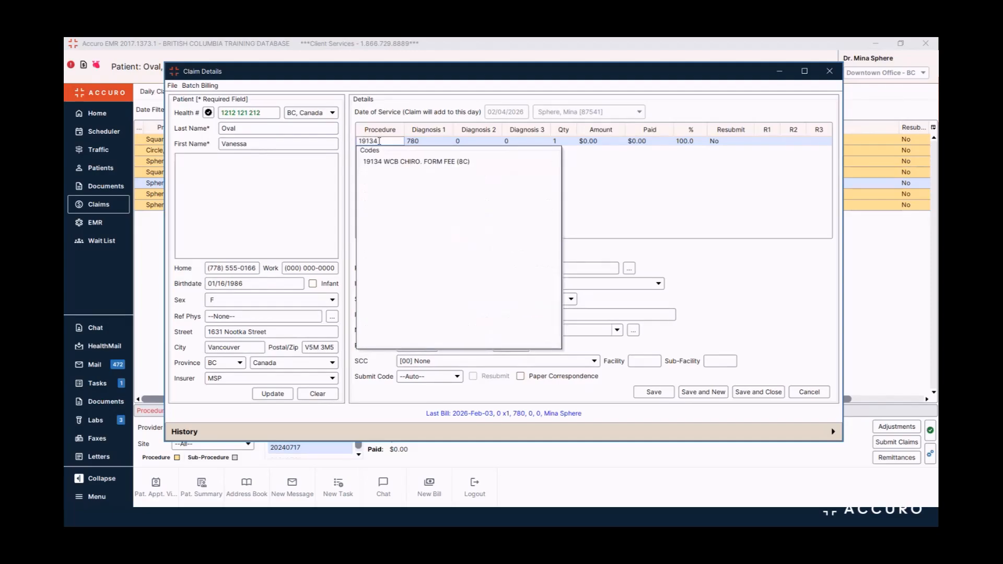
pyautogui.click(396, 163)
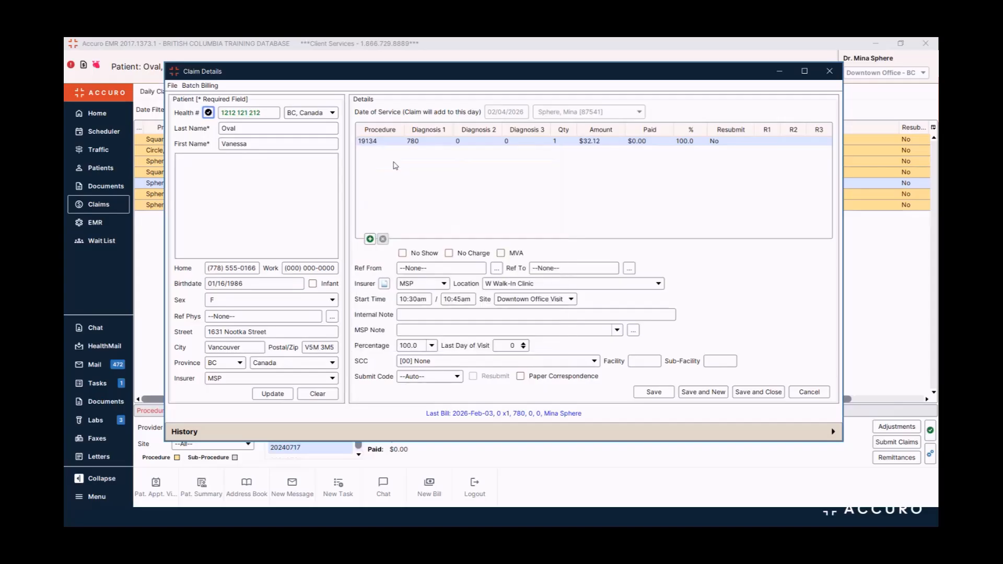
# Step: Change the claim's insurer to WCB and open its WCB form
pyautogui.click(424, 285)
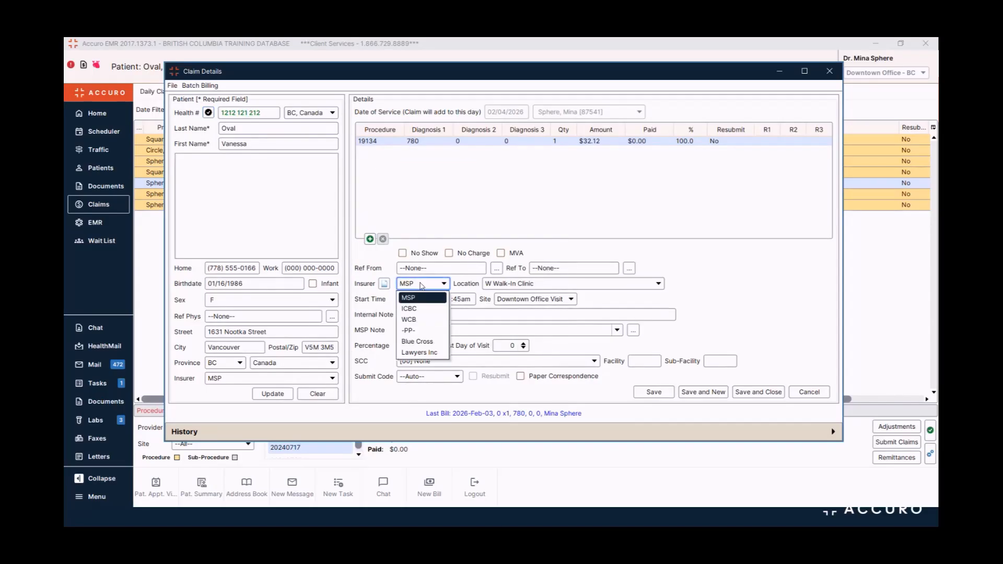
pyautogui.click(416, 320)
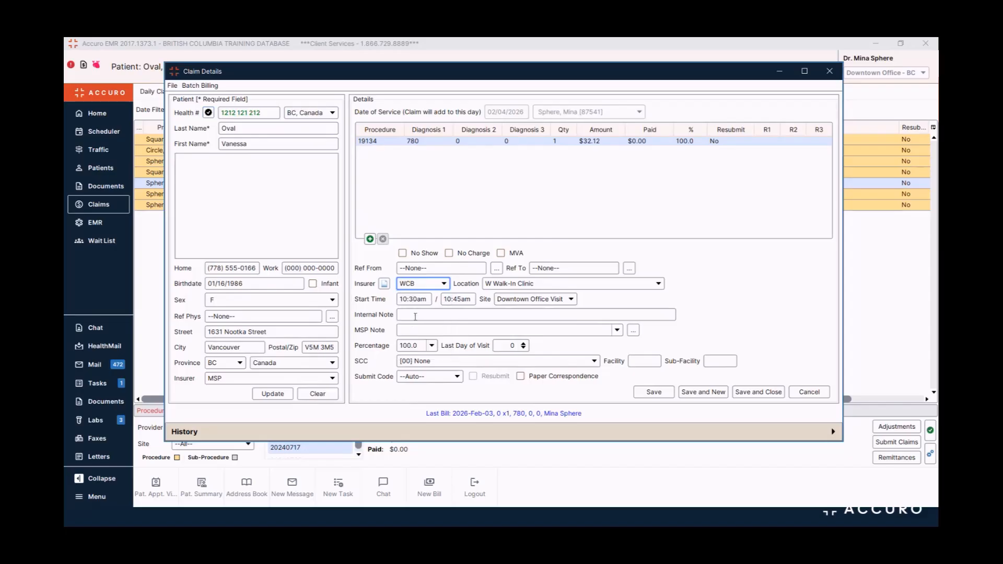
pyautogui.click(384, 283)
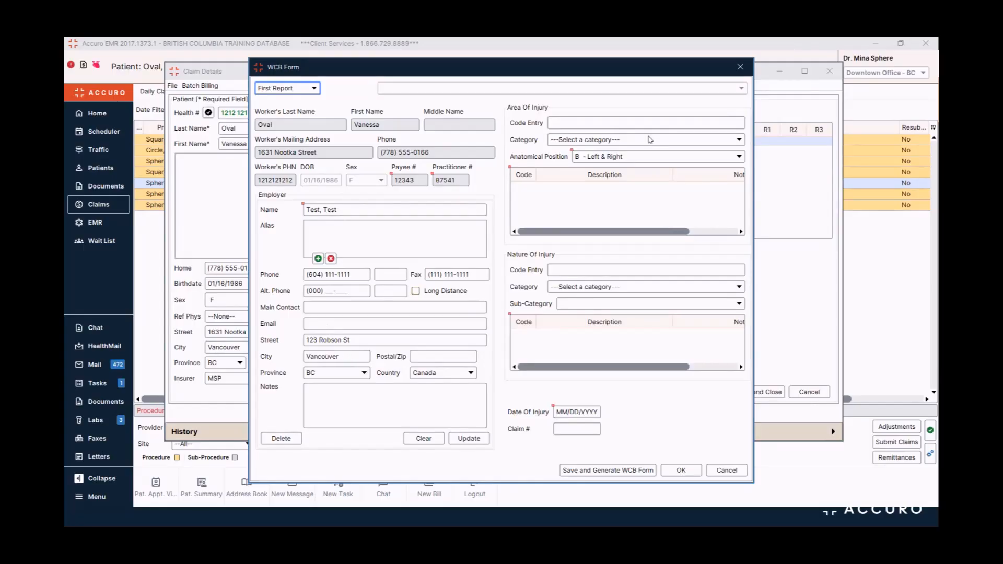
# Step: Set the area of injury category to BACK and select code 23100 BACK, LUMBAR REGION
pyautogui.click(629, 142)
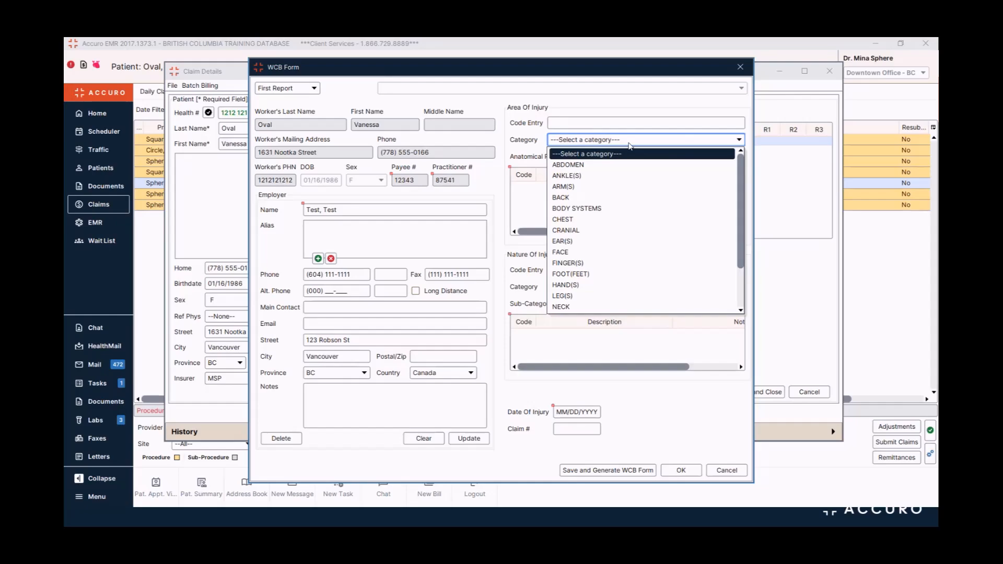
pyautogui.click(591, 197)
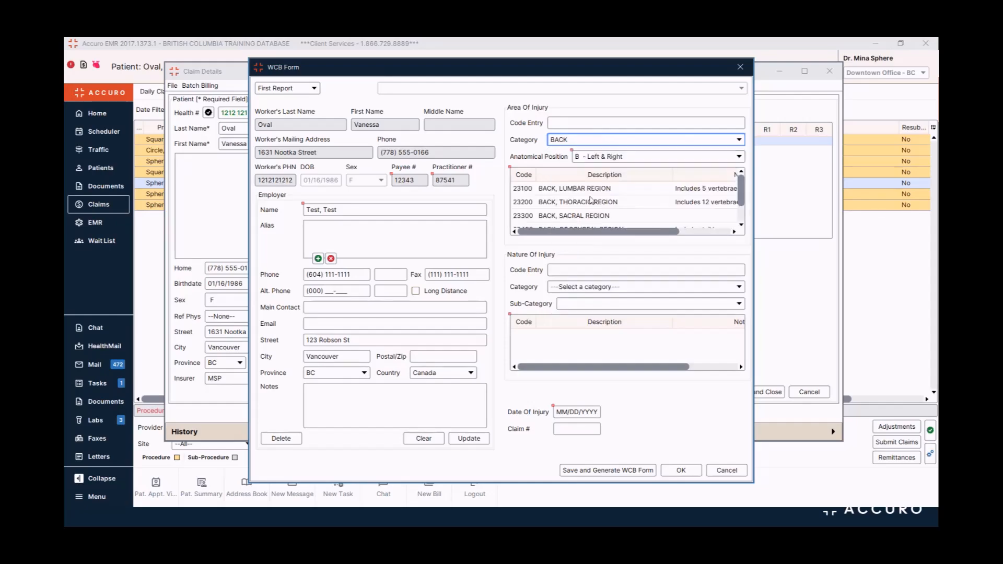
pyautogui.click(586, 191)
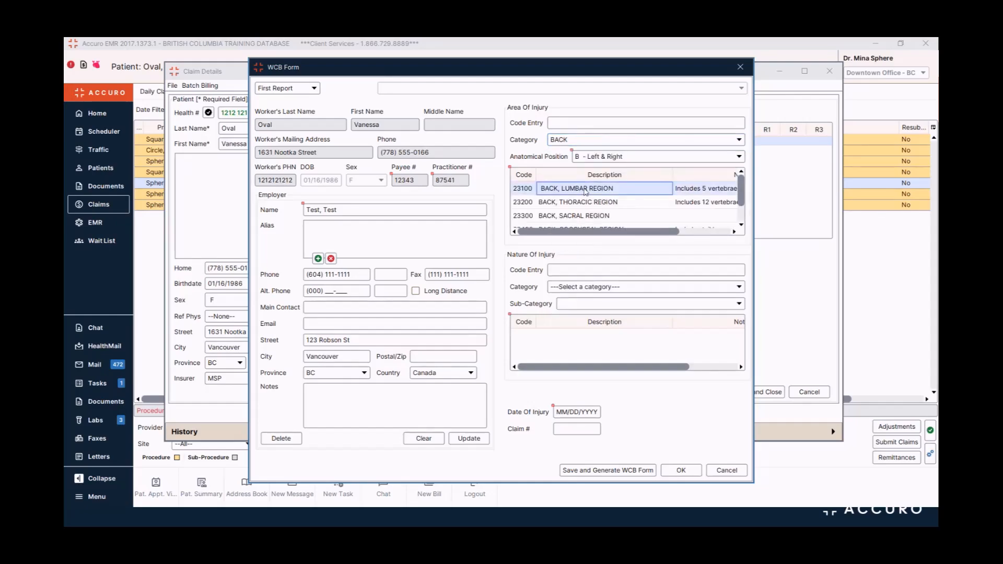
# Step: Set the nature of injury category to Traumatic injuries and disorders and select code 13600 CEREBROVASCULAR DISEASE, UNS
pyautogui.click(583, 291)
pyautogui.click(606, 387)
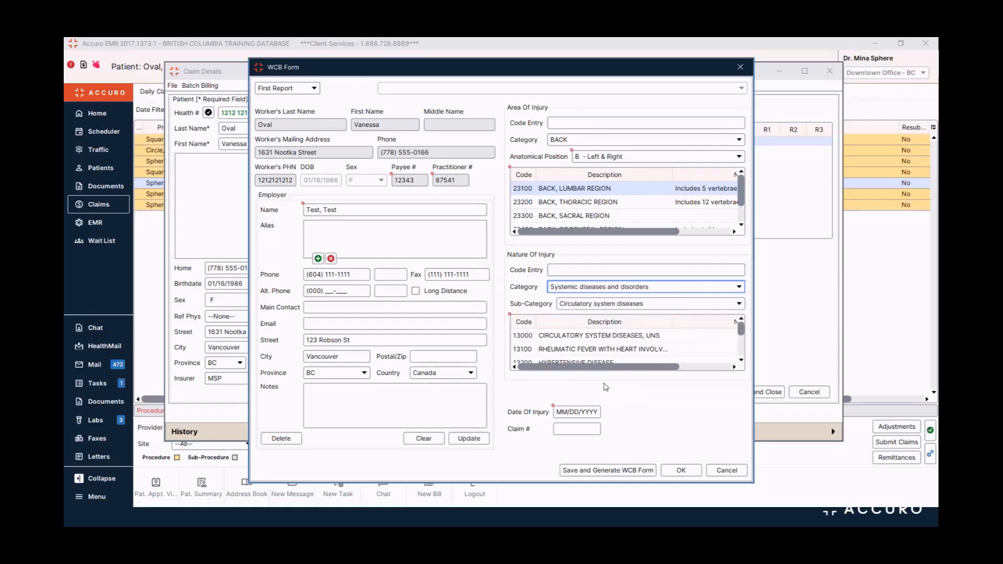
pyautogui.click(596, 291)
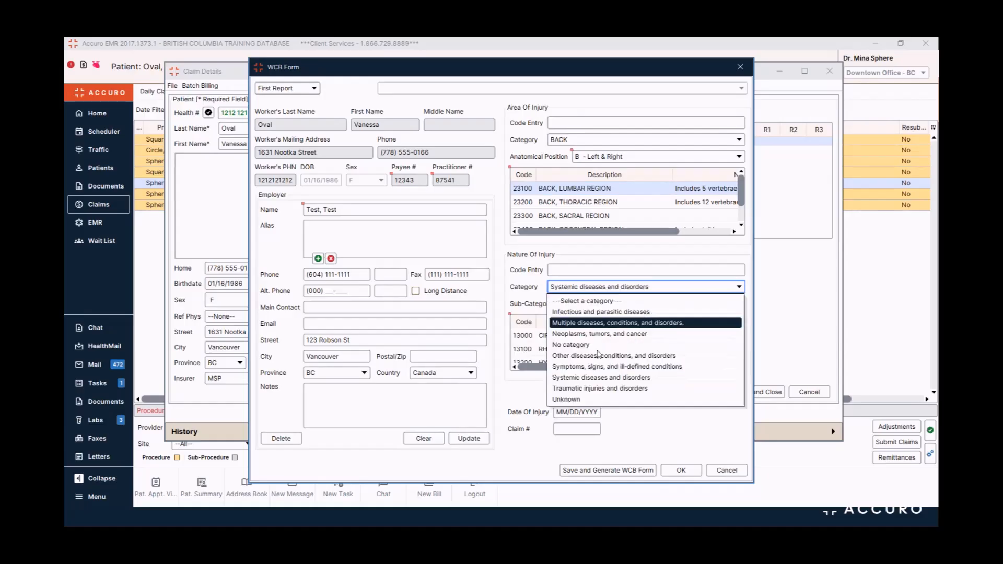
pyautogui.click(596, 389)
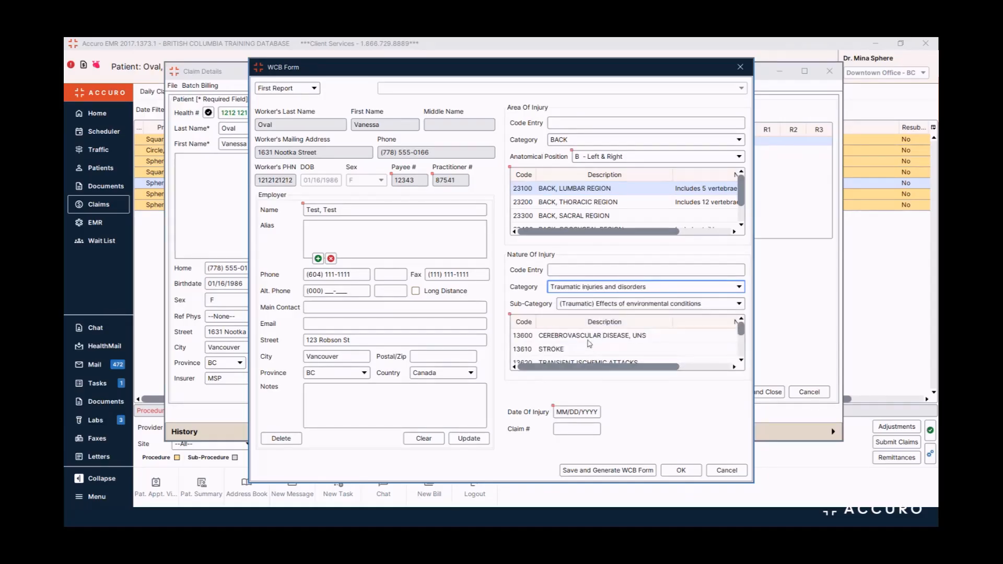
pyautogui.click(588, 341)
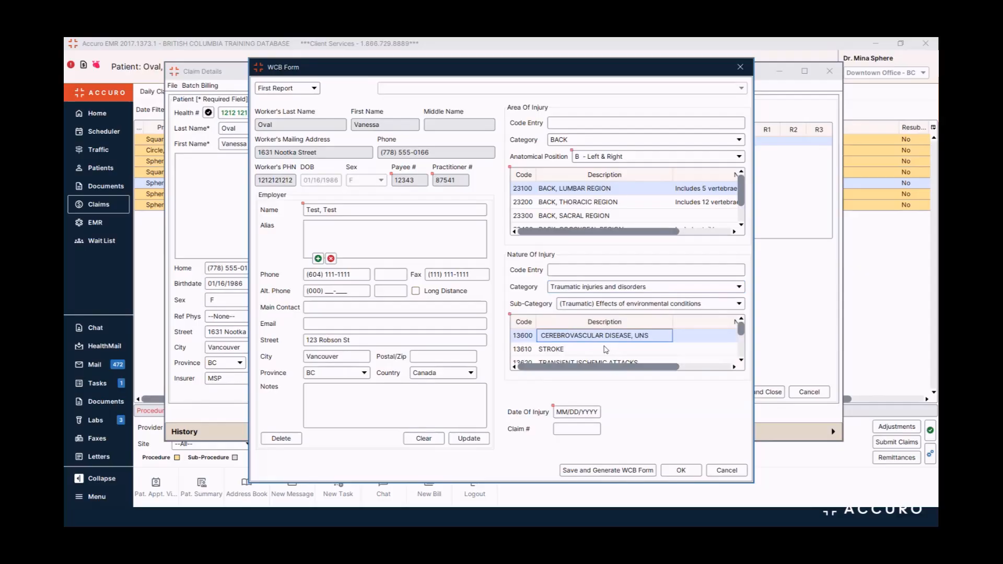
# Step: Set the date of injury to 01/14/2026, then save and generate the WCB First Report form
pyautogui.doubleClick(572, 413)
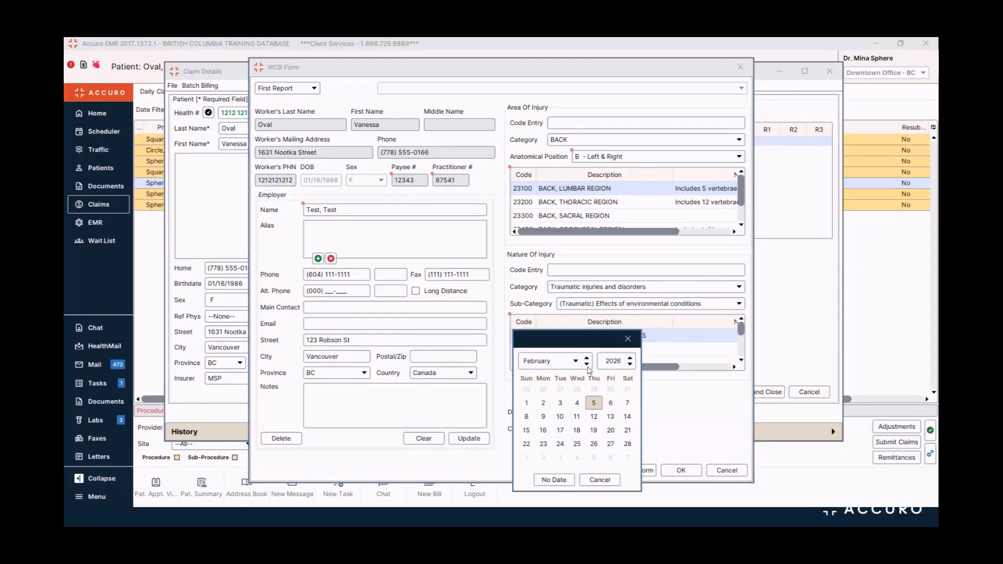
pyautogui.click(587, 366)
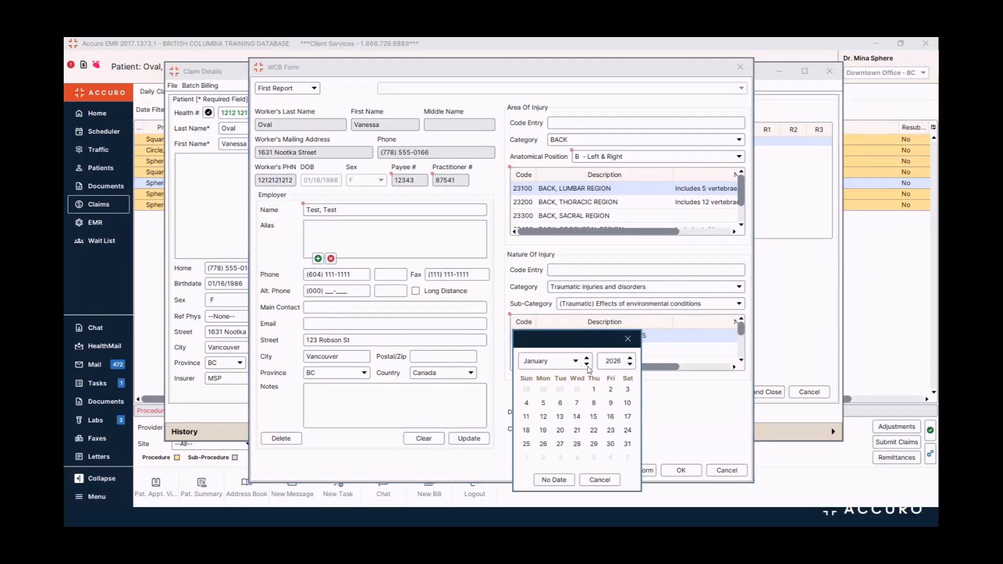
pyautogui.click(577, 417)
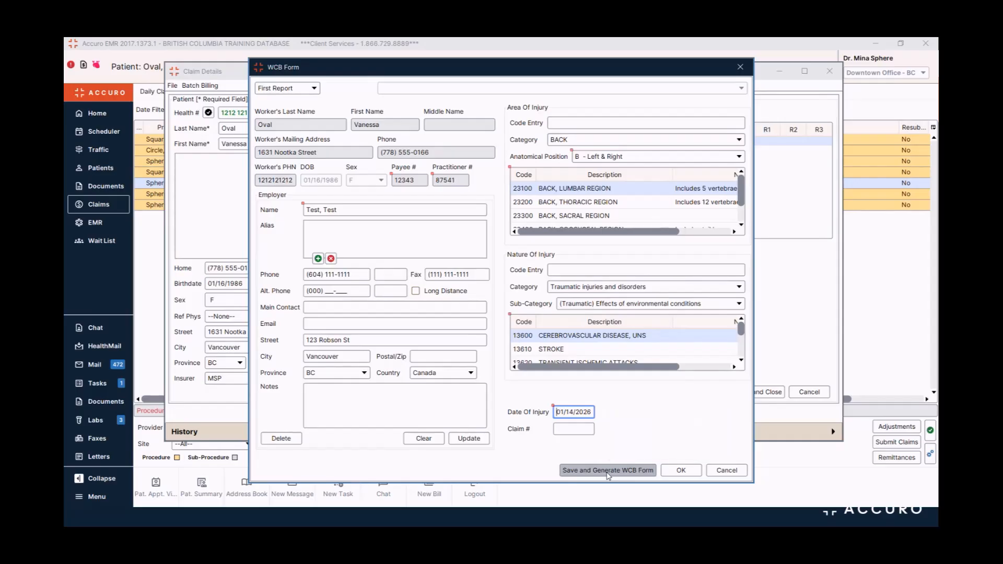
pyautogui.click(607, 472)
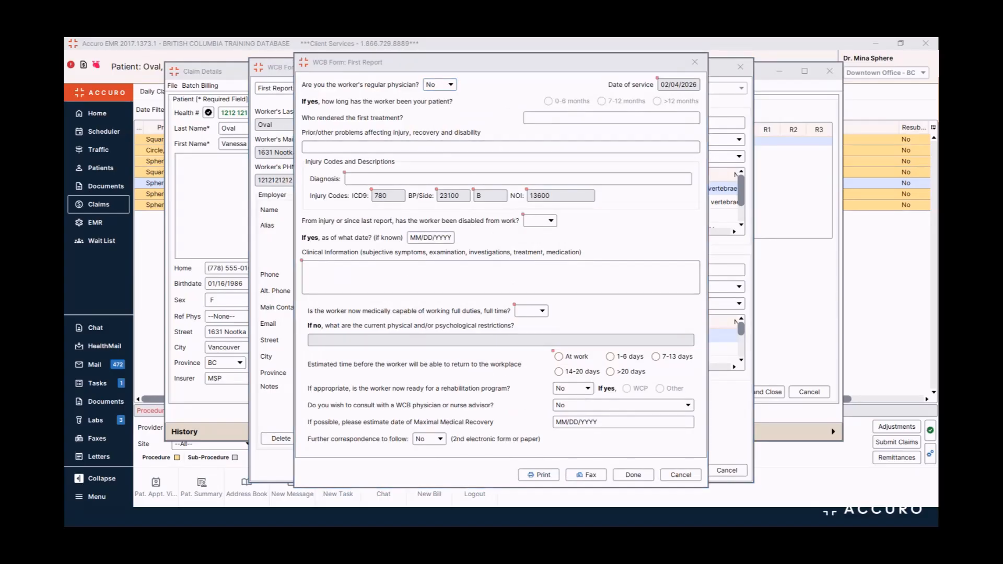
# Step: Enter the diagnosis "Acute Low Back Pain" and mark the worker as disabled from work as of 01/14/2026
pyautogui.click(524, 178)
pyautogui.write('Acute Low Back Pain')
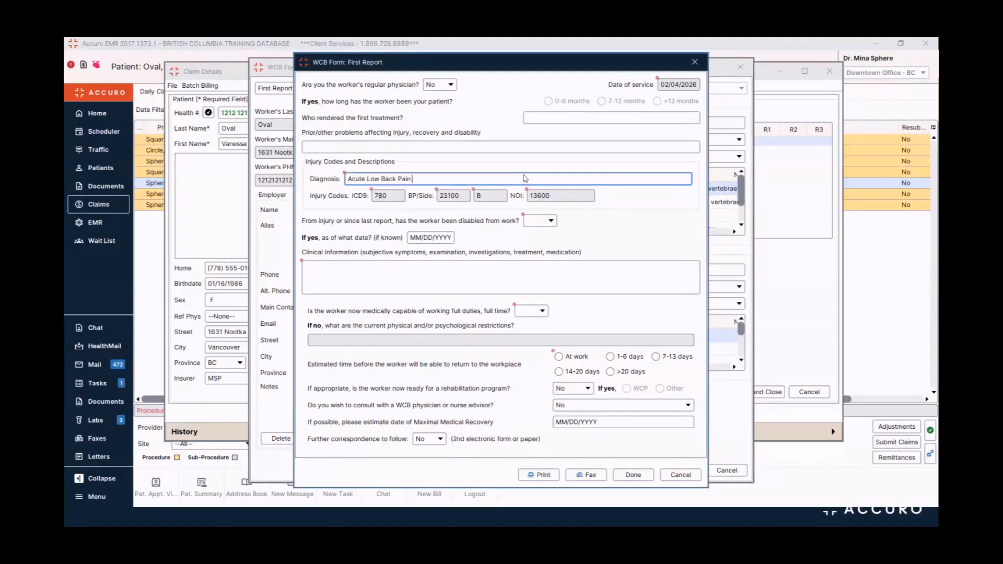
pyautogui.click(543, 224)
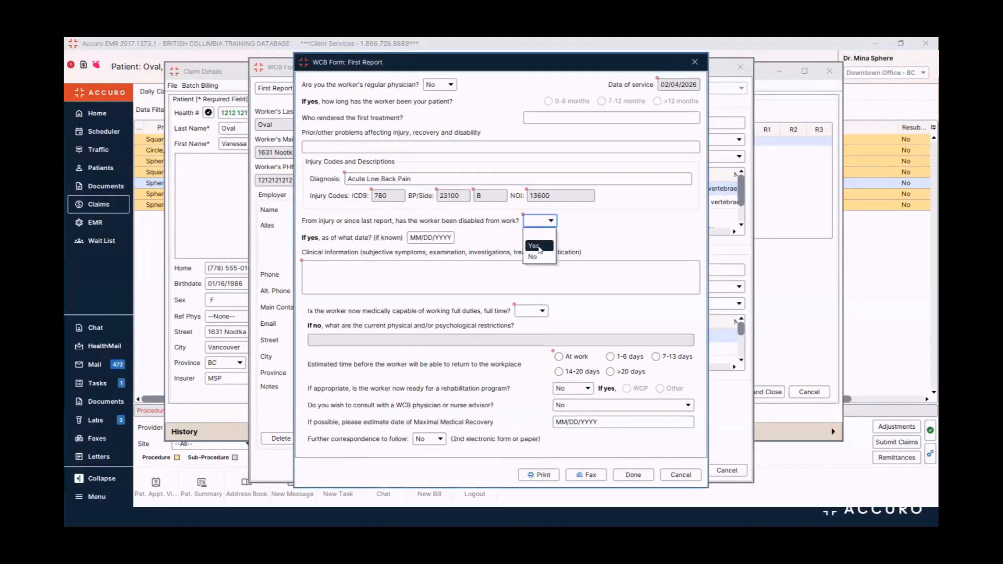
pyautogui.click(539, 248)
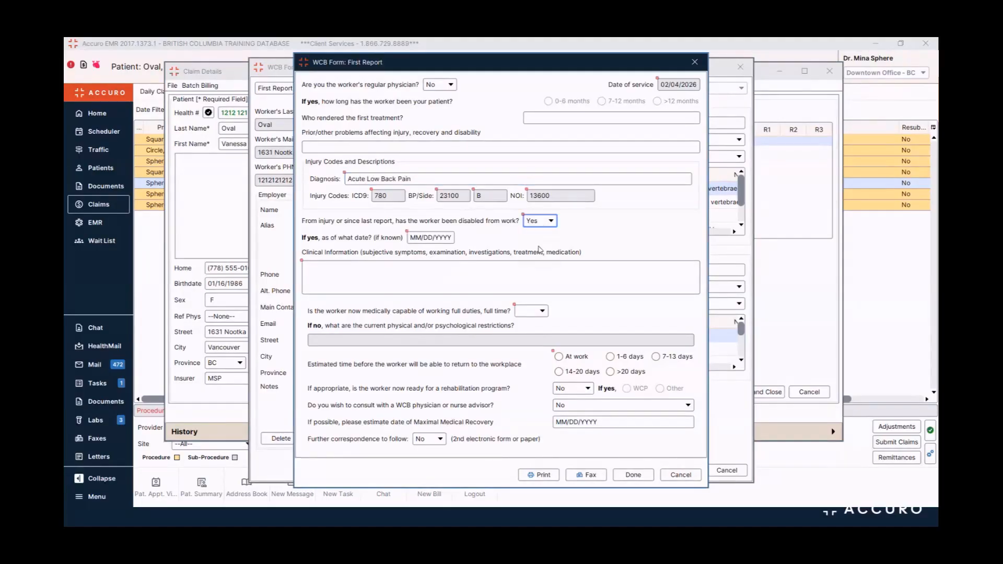
pyautogui.click(456, 239)
pyautogui.click(441, 190)
pyautogui.click(433, 240)
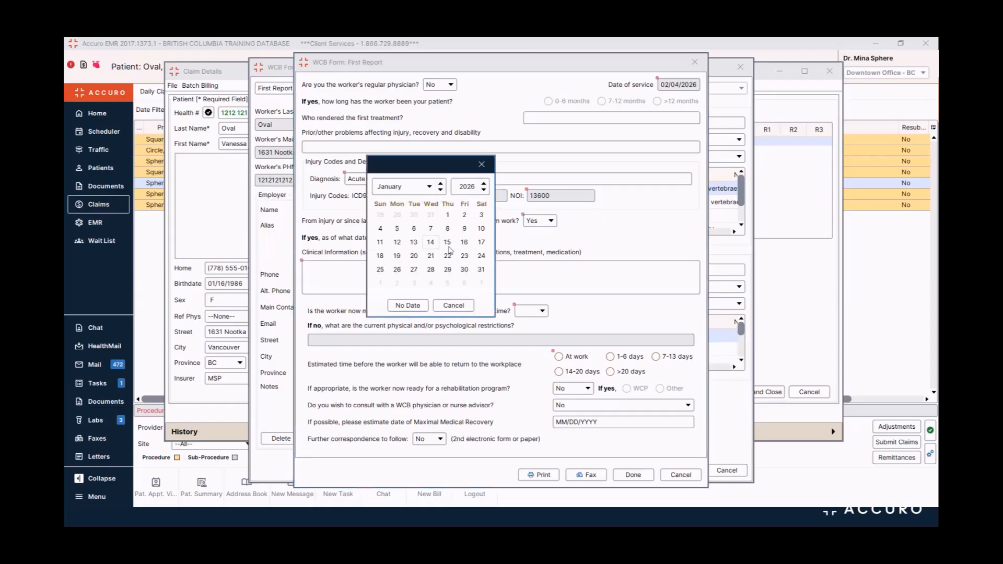
# Step: Fill in the clinical information: sudden low back pain after lifting a heavy box at work, lumbar region, 7/10 intensity, difficulty bending, lifting and prolonged standing
pyautogui.click(462, 275)
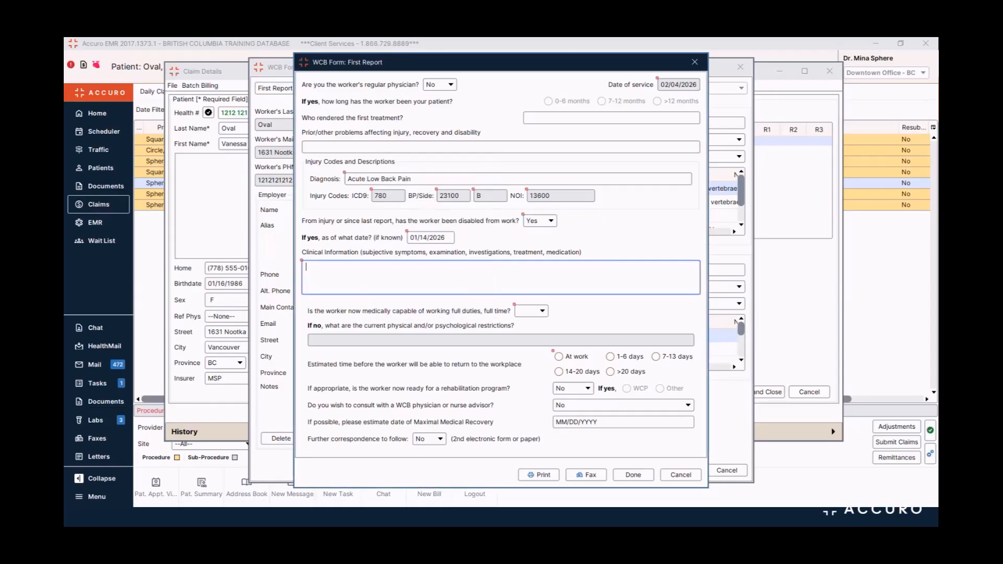
pyautogui.hotkey('alt', 'Tab')
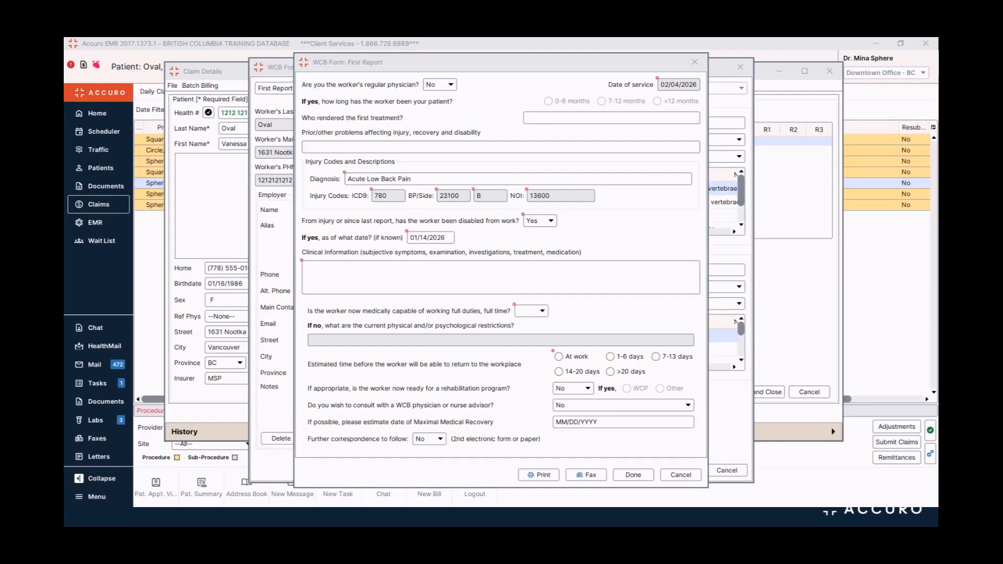
pyautogui.click(560, 284)
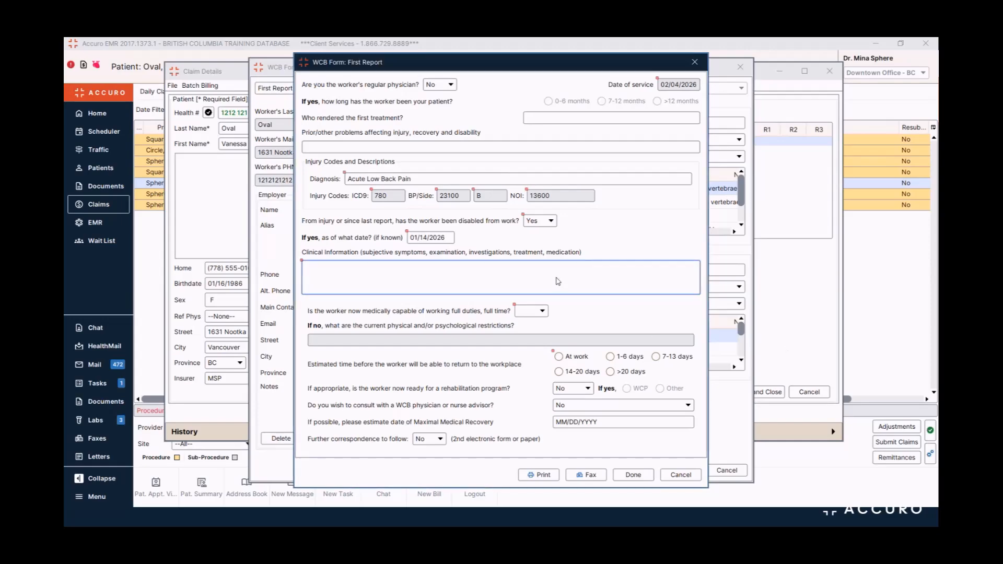
pyautogui.write('Patient reports sudden onset of low back pain after lifting a heavy box at work. Pain is localized to the lumbar region, described as sharp initialy, now aching. Pain is 7/10 for intensity. No radiation into legs. Difficulty bending, lifting and prolonged standing.')
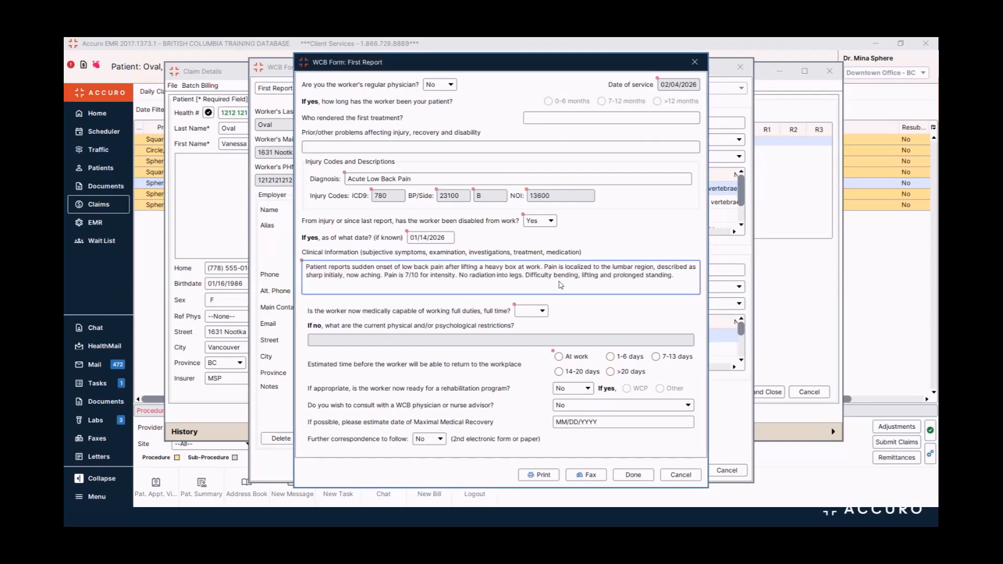
# Step: Answer No to full-duty capability and enter the restrictions "No lifting, no reaching above shoulder, no reaching away from body."
pyautogui.click(538, 312)
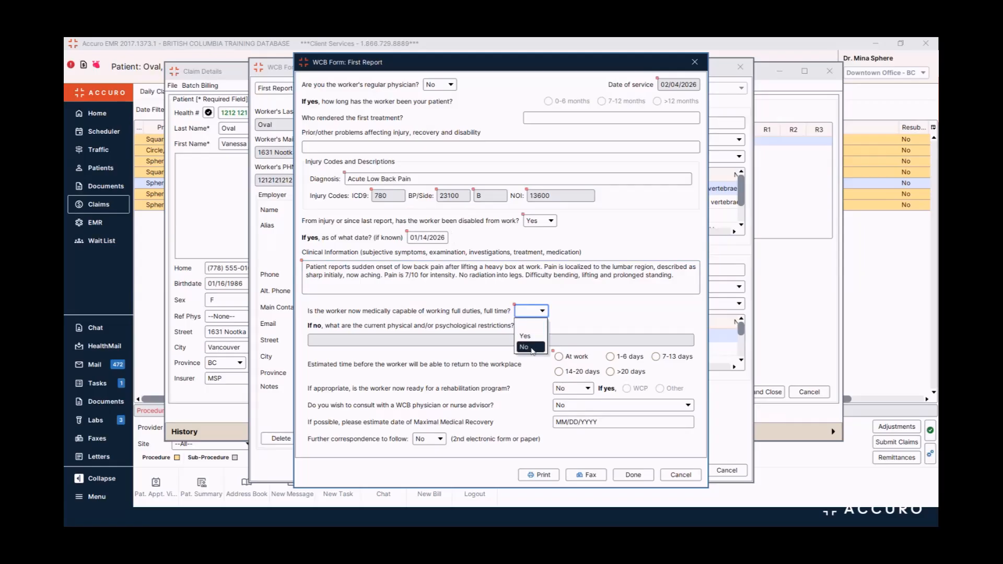
pyautogui.click(532, 348)
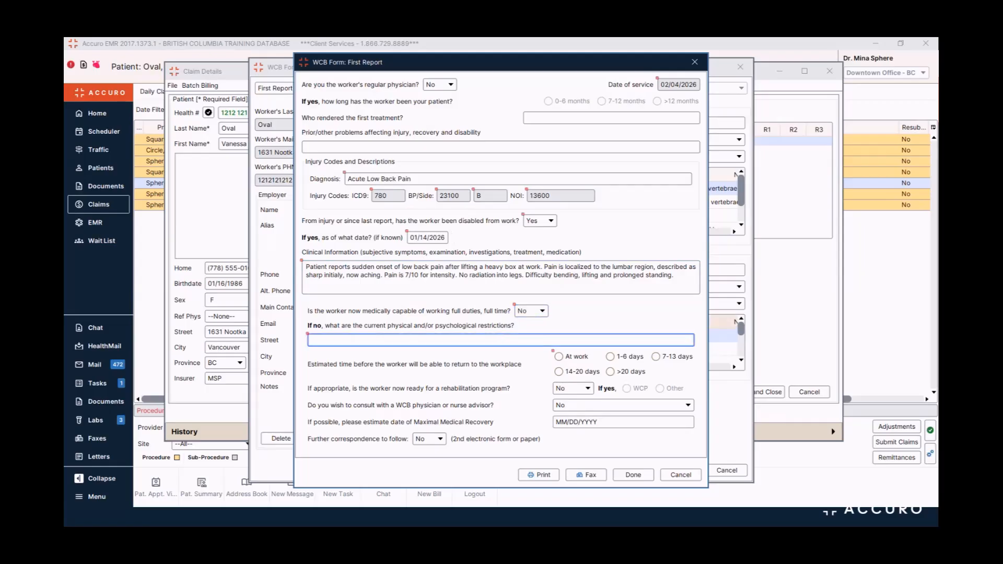
pyautogui.hotkey('alt', 'Tab')
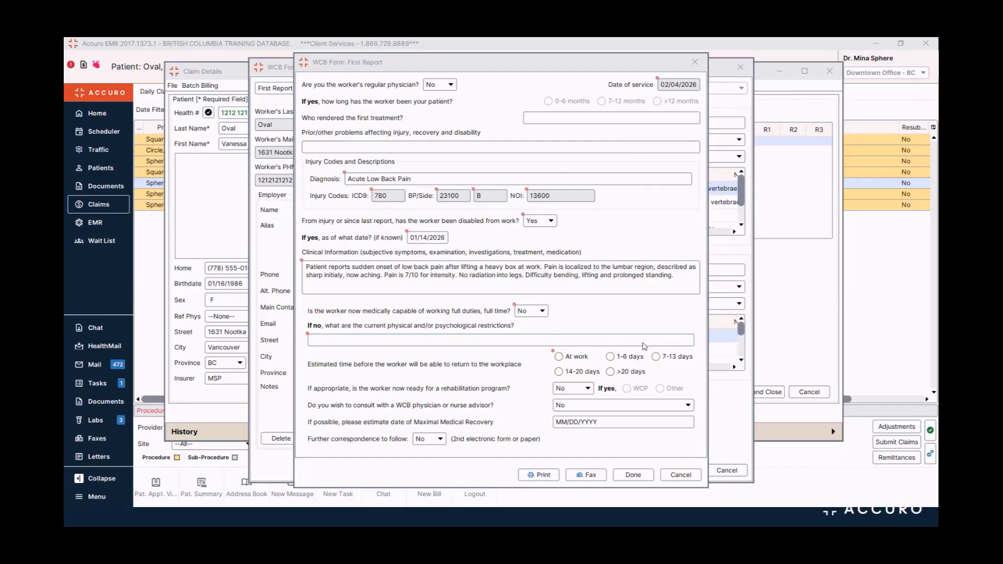
pyautogui.click(645, 344)
pyautogui.write('No lifting, no reaching above shoulder, no reaching away from body.')
# Step: Estimate the return to the workplace at 7-13 days, complete the WCB forms, and save and close the claim
pyautogui.click(655, 357)
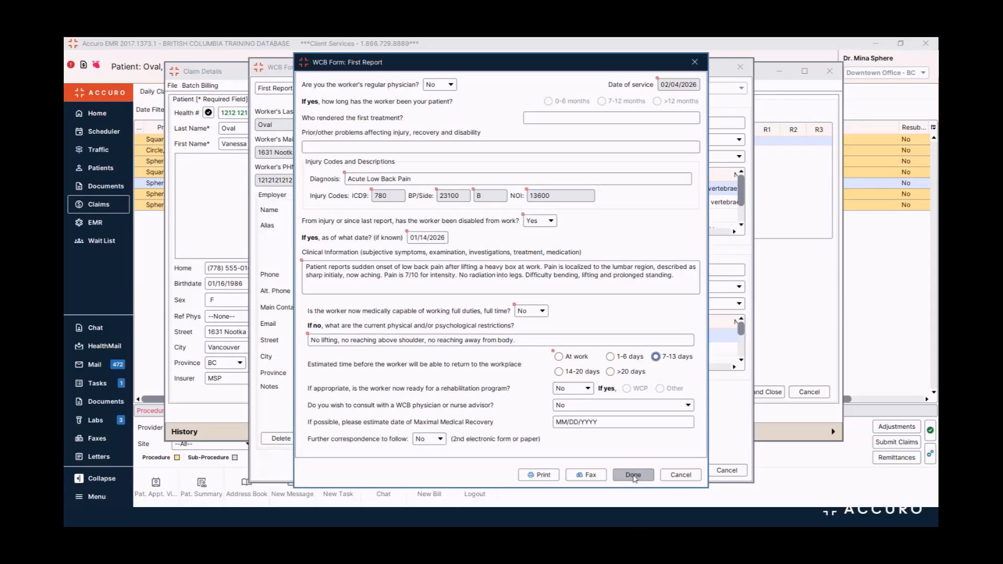
pyautogui.click(633, 475)
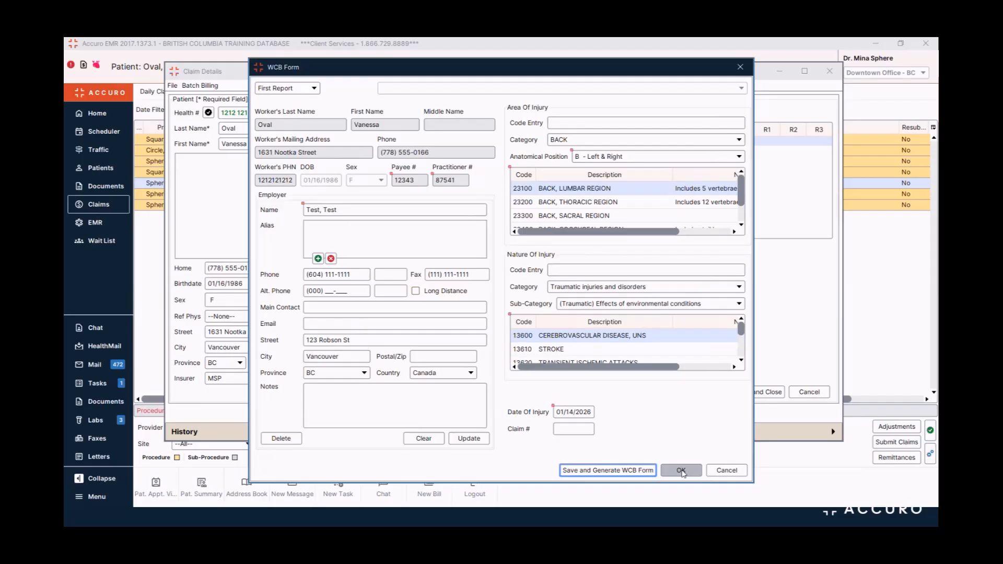
pyautogui.click(681, 471)
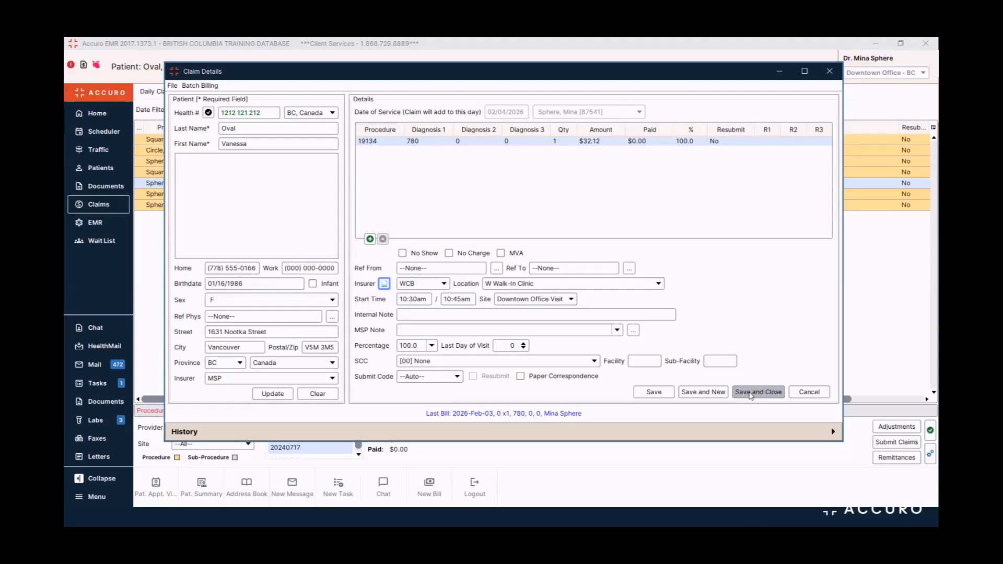
pyautogui.click(750, 393)
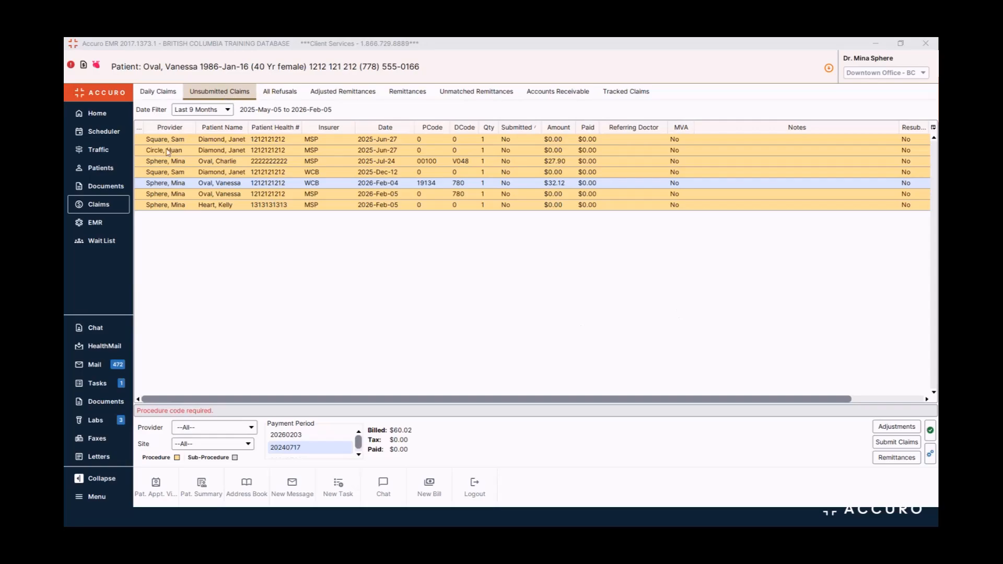
# Step: Find the bill option for the 10:15am appointment on the EMR day sheet and the claim details option for today's visit in the encounter notes
pyautogui.click(102, 225)
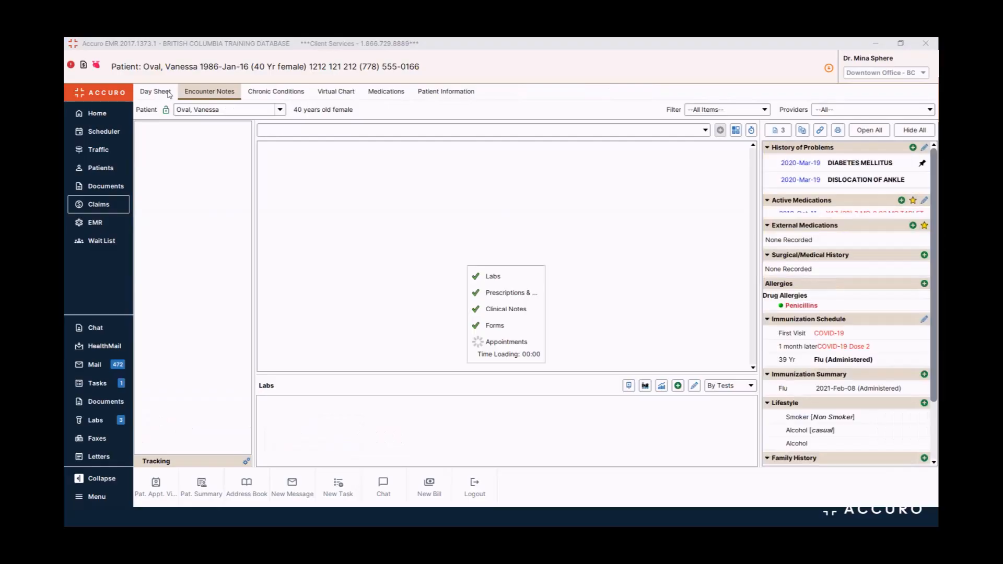
pyautogui.click(168, 92)
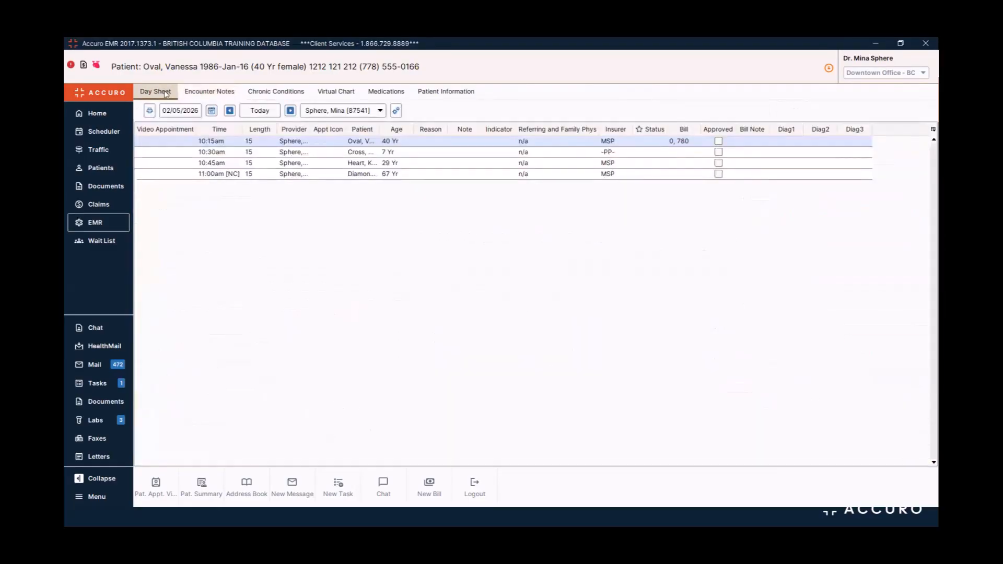
pyautogui.rightClick(296, 147)
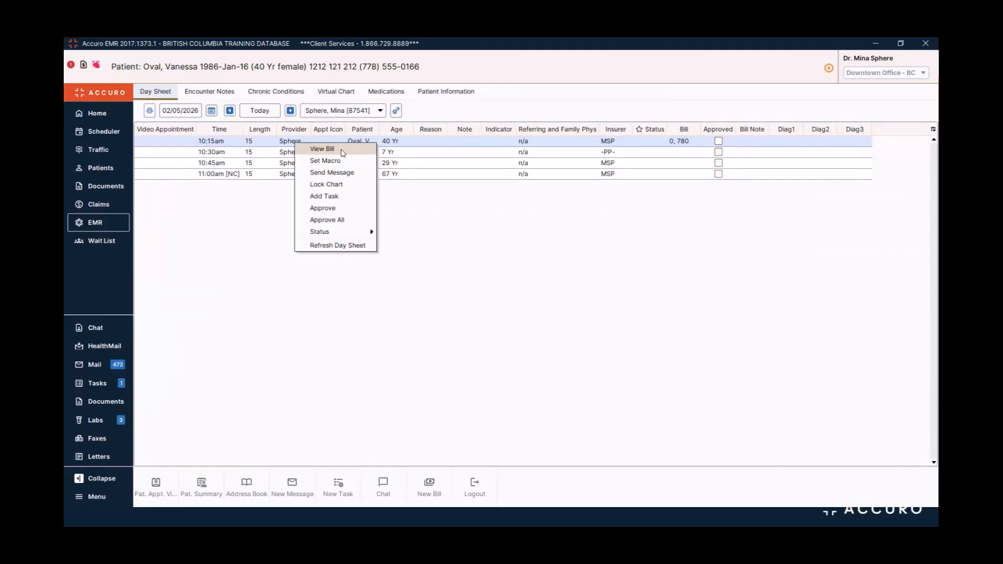
pyautogui.click(226, 97)
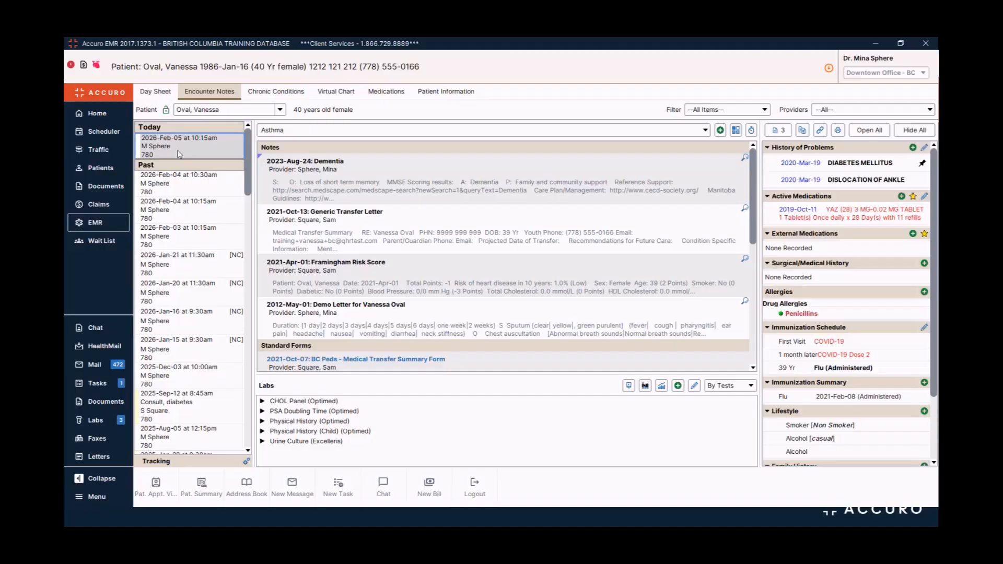
pyautogui.rightClick(178, 149)
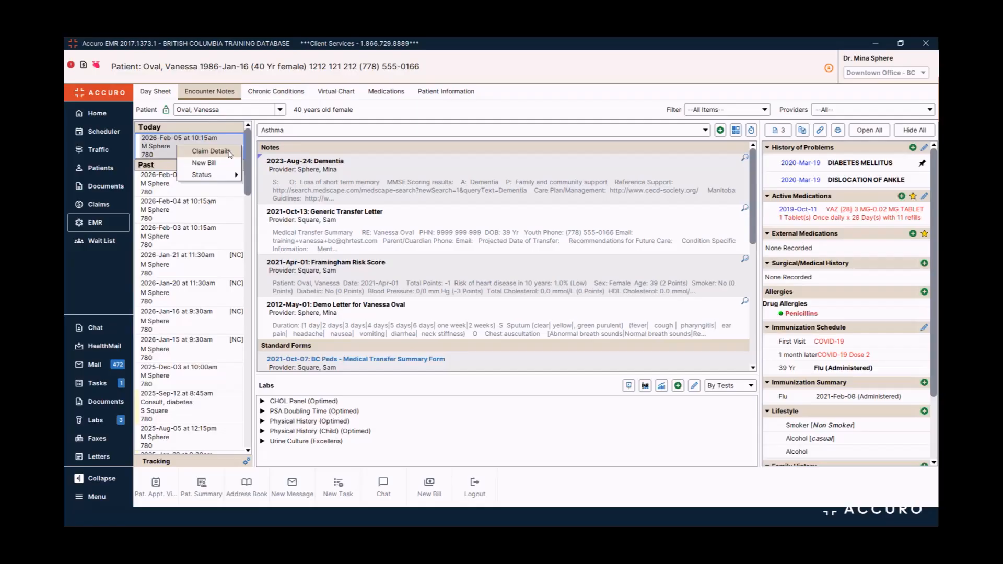
# Step: Open an Asthma clinical note to locate its claim details option, close the note and return to the unsubmitted claims
pyautogui.click(426, 111)
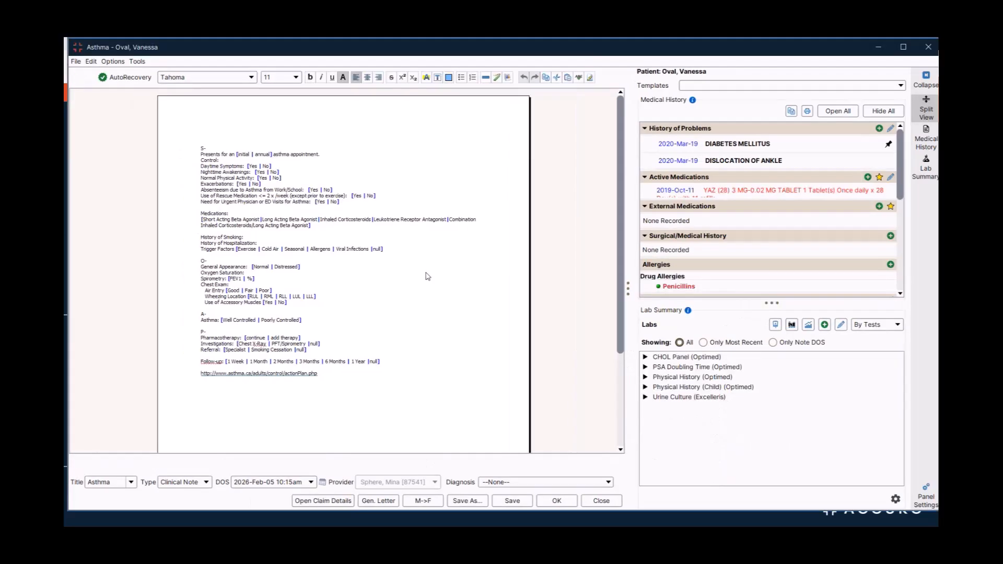
pyautogui.click(320, 504)
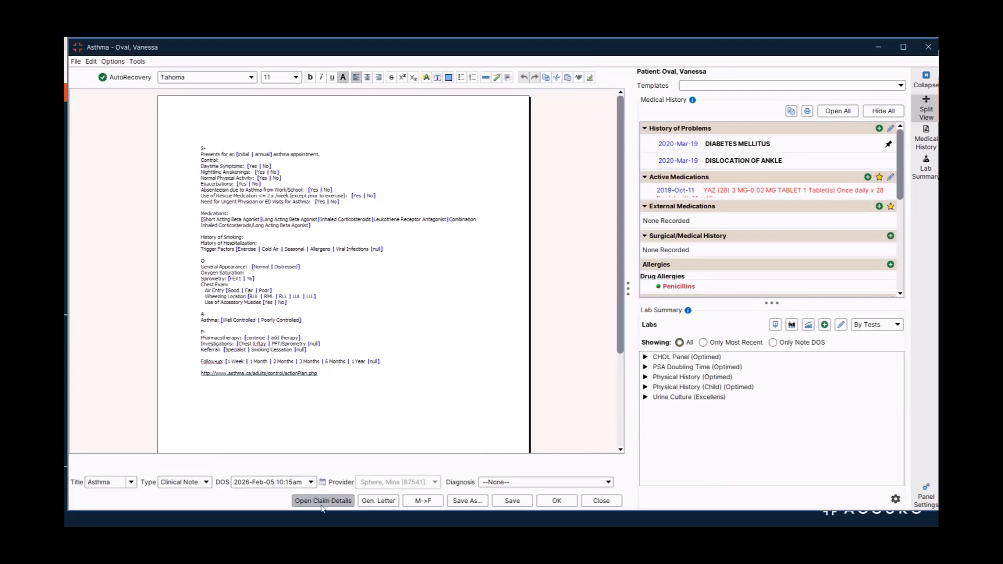
pyautogui.click(925, 52)
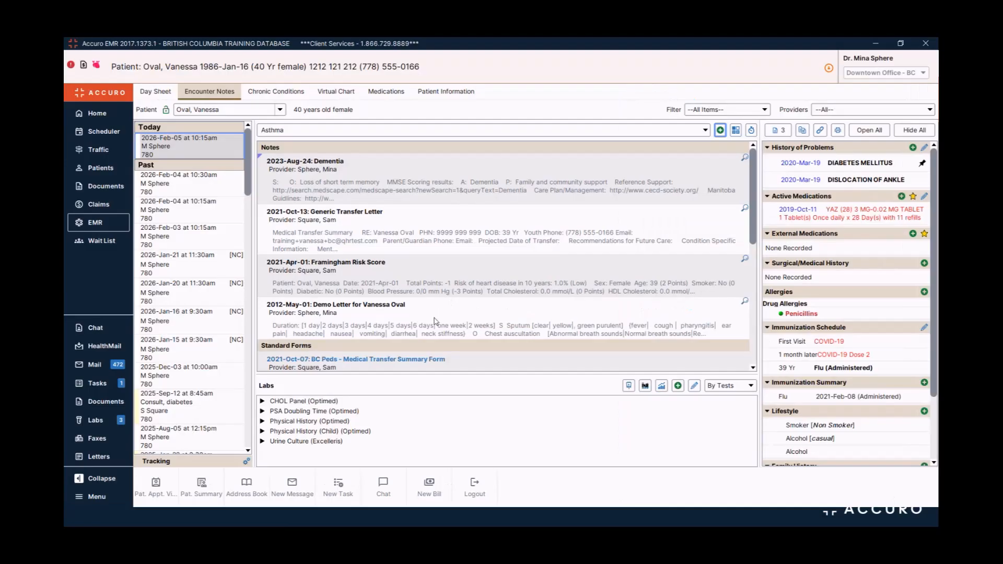
pyautogui.click(120, 207)
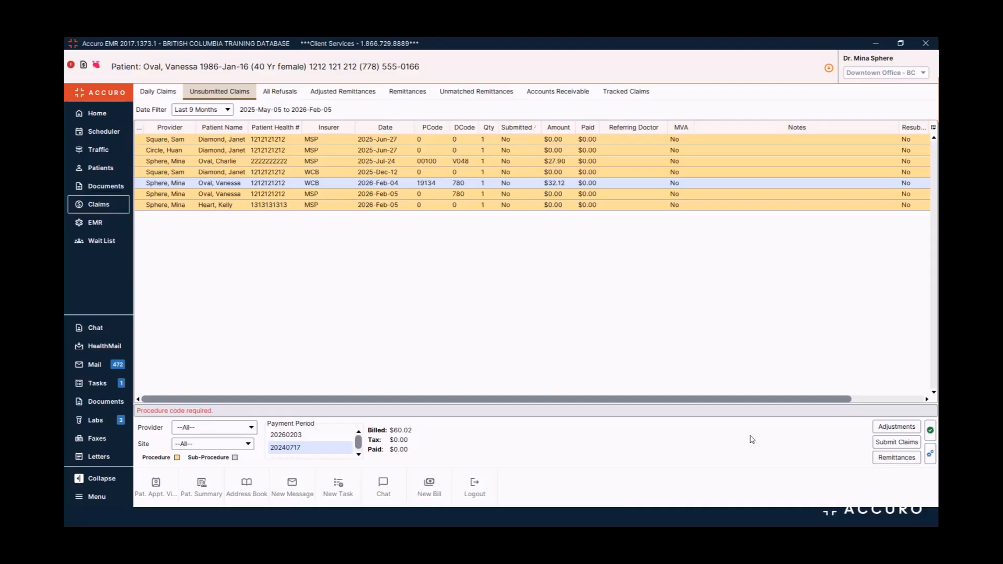
pyautogui.click(878, 443)
pyautogui.click(309, 151)
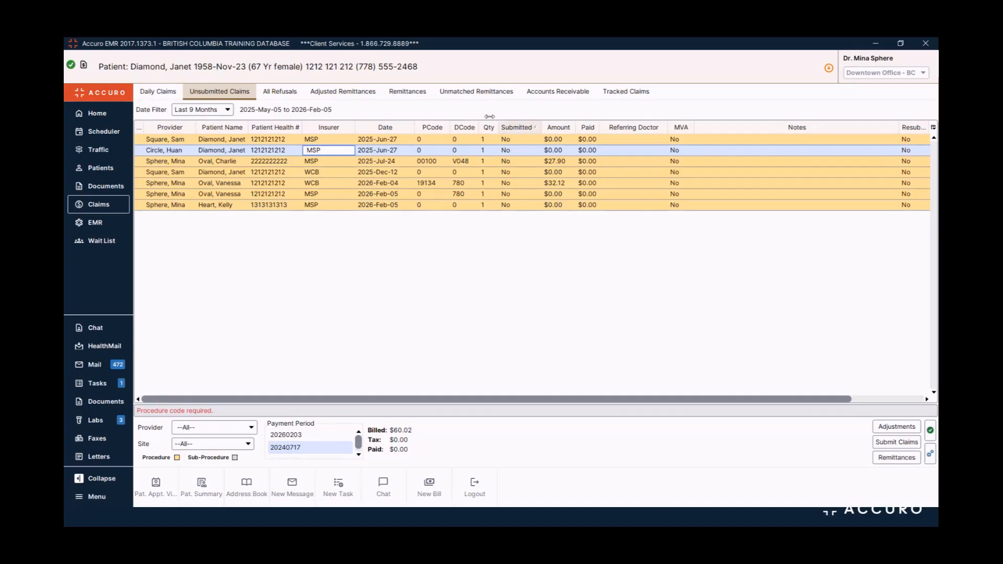
# Step: Include all remittances in the unmatched list and match the 2021-Aug-24 remittance for code 00116 to its high-probability bill
pyautogui.click(477, 92)
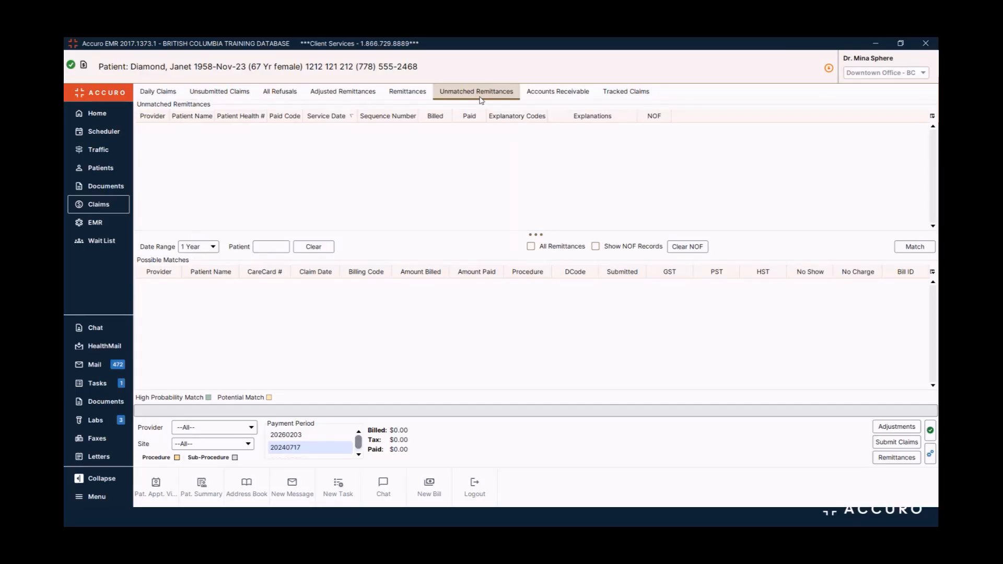
pyautogui.click(546, 249)
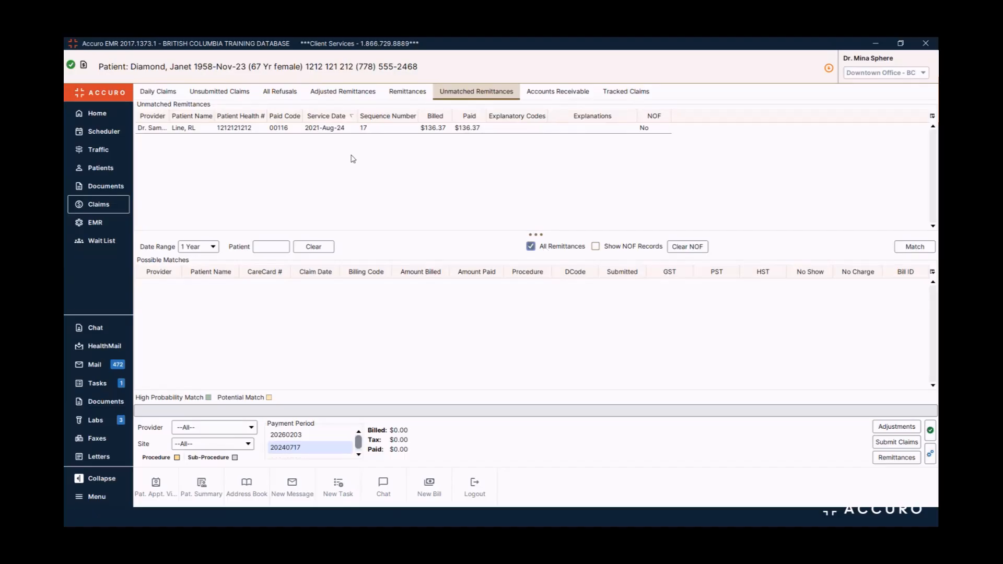
pyautogui.click(336, 132)
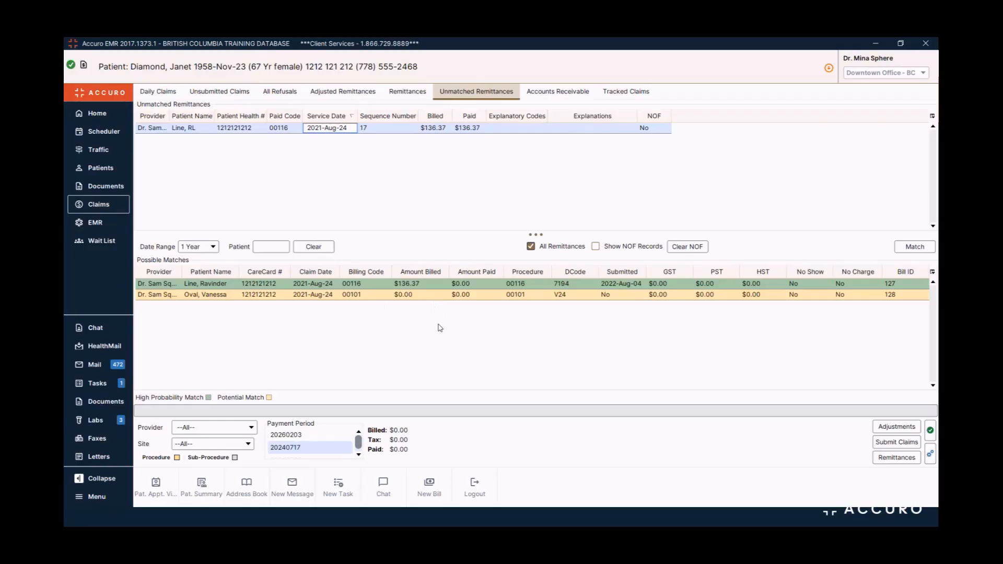
pyautogui.click(427, 285)
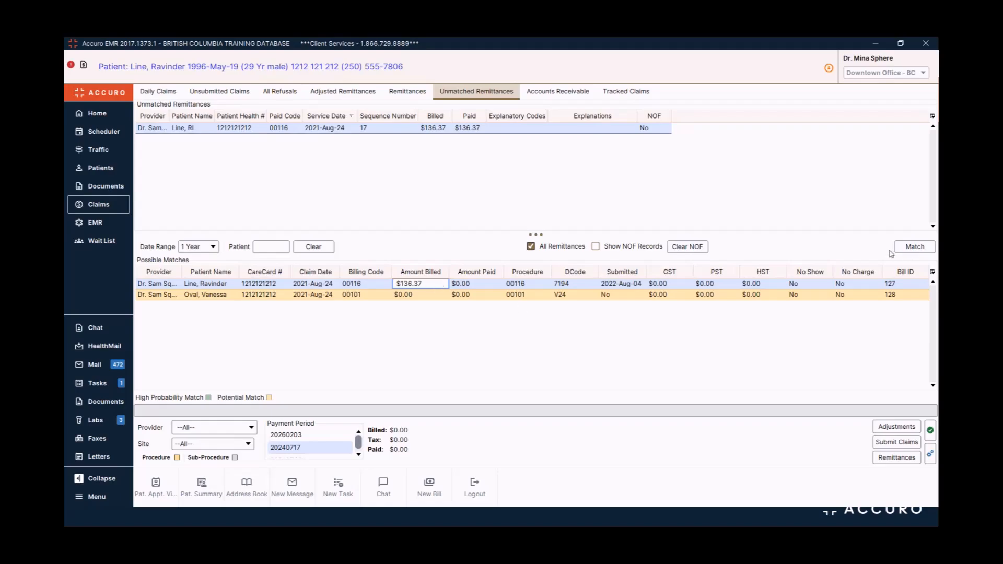
pyautogui.click(917, 247)
pyautogui.click(918, 248)
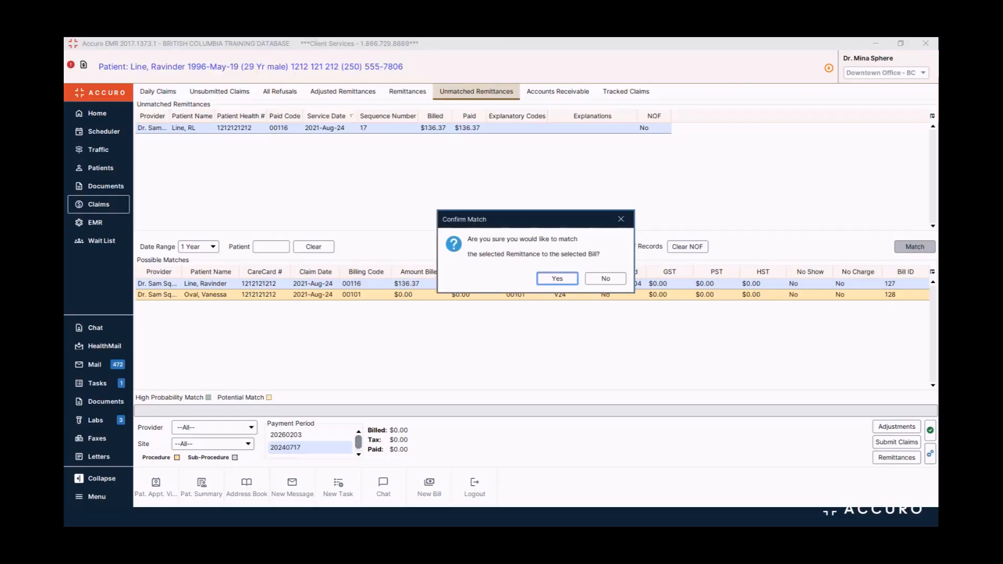
pyautogui.click(569, 281)
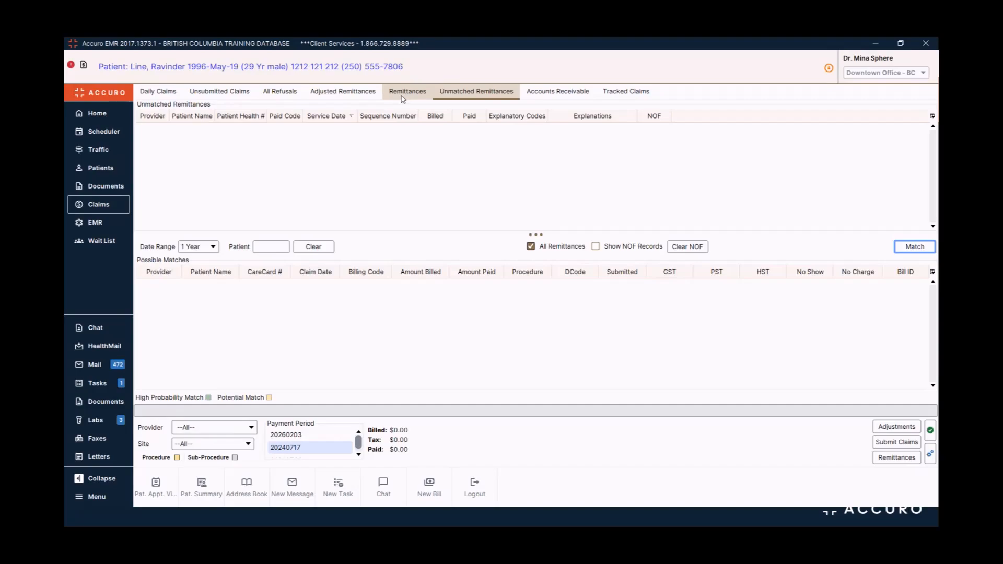
# Step: Review the adjusted remittances of the last 9 months and the explanations given for all refused claims
pyautogui.click(323, 93)
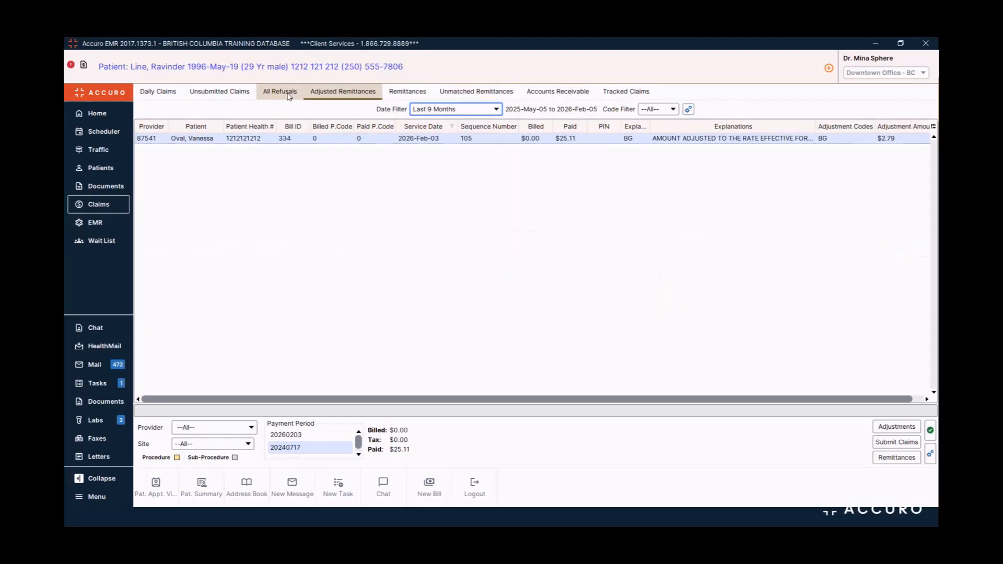
pyautogui.click(289, 95)
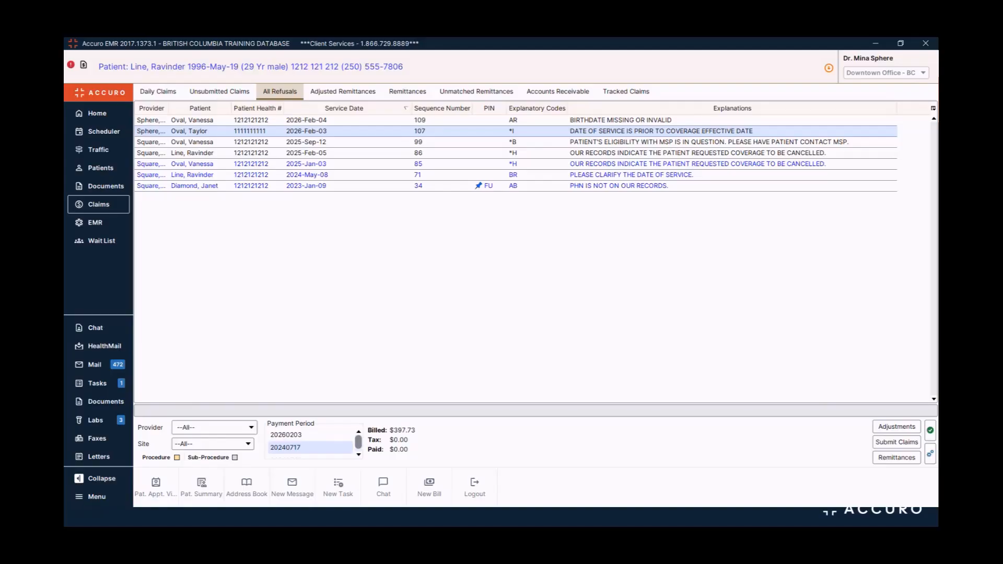
pyautogui.click(354, 98)
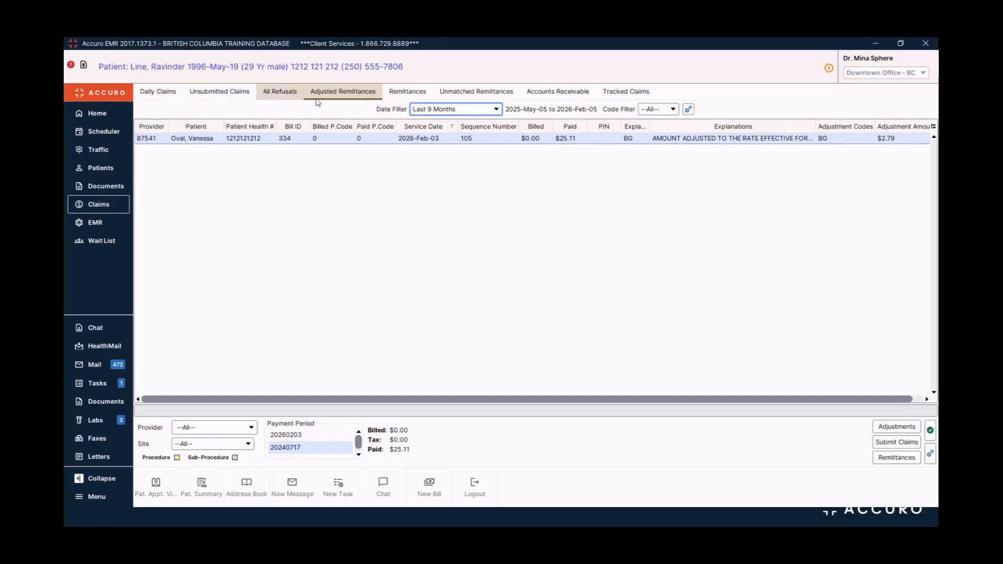
# Step: Adjust the refused 2026-Feb-03 claim to paid, accepting that it is unpaid and leaving the adjustment reason blank
pyautogui.click(281, 94)
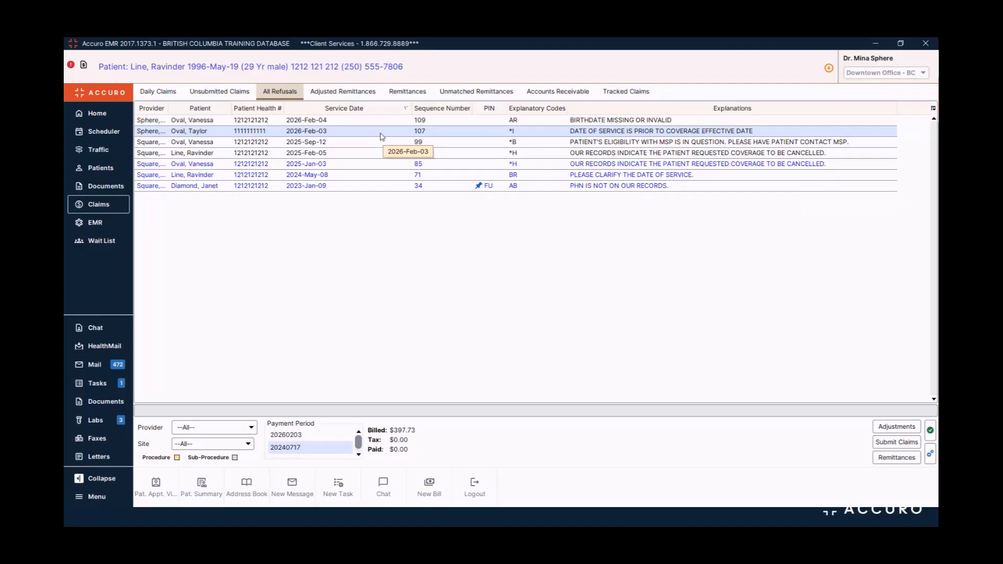
pyautogui.rightClick(381, 136)
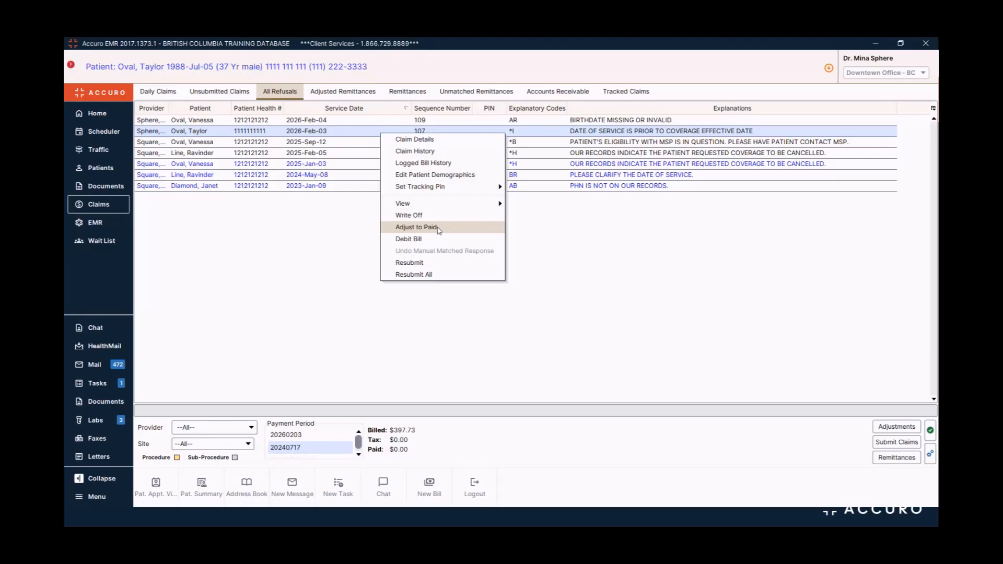
pyautogui.click(416, 227)
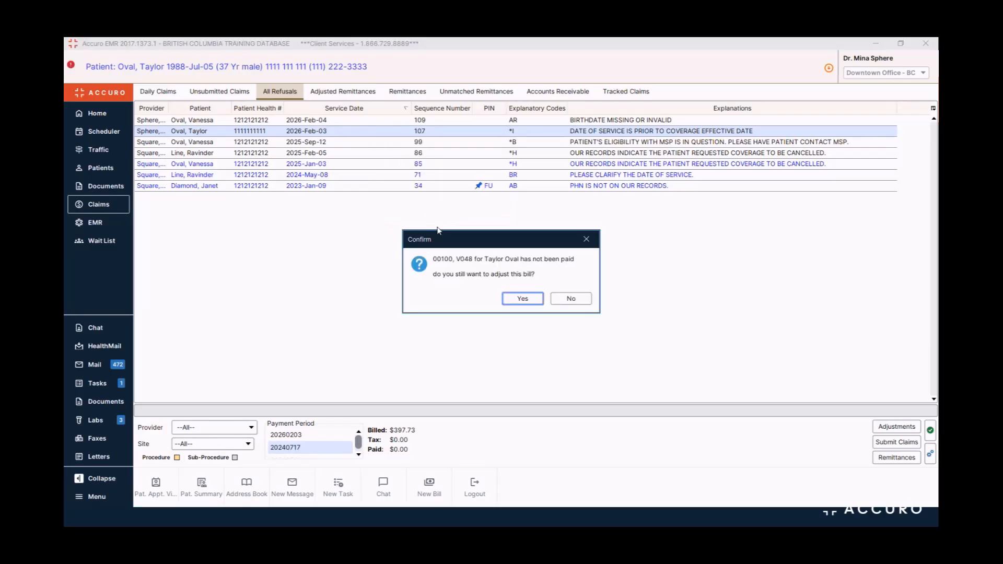
pyautogui.click(516, 303)
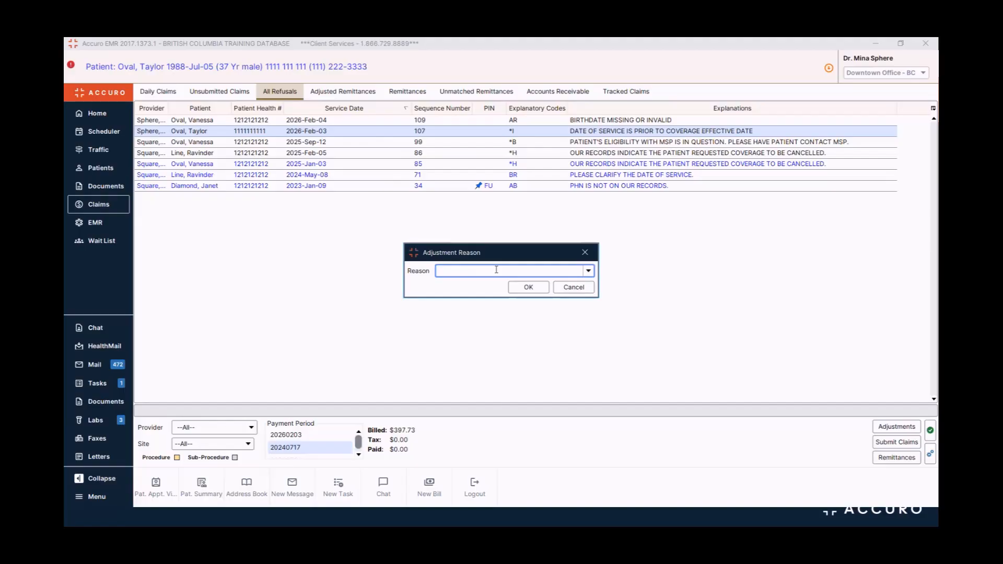
pyautogui.click(589, 271)
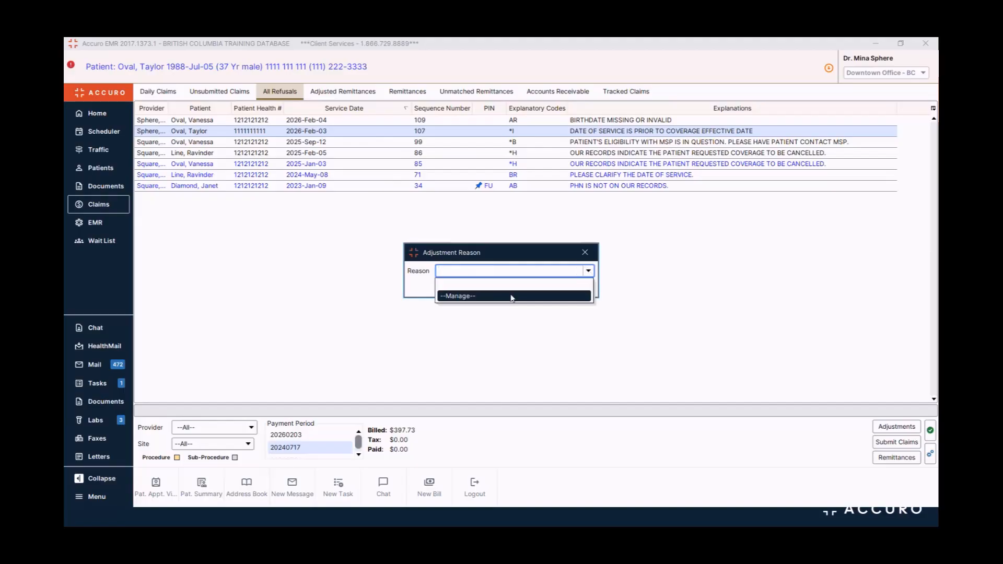
pyautogui.click(499, 258)
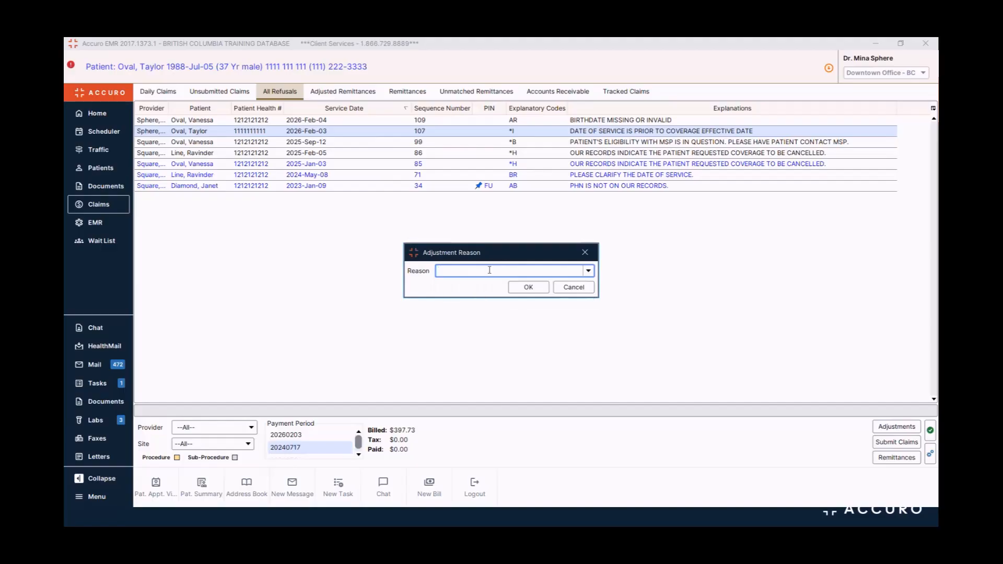
pyautogui.click(529, 288)
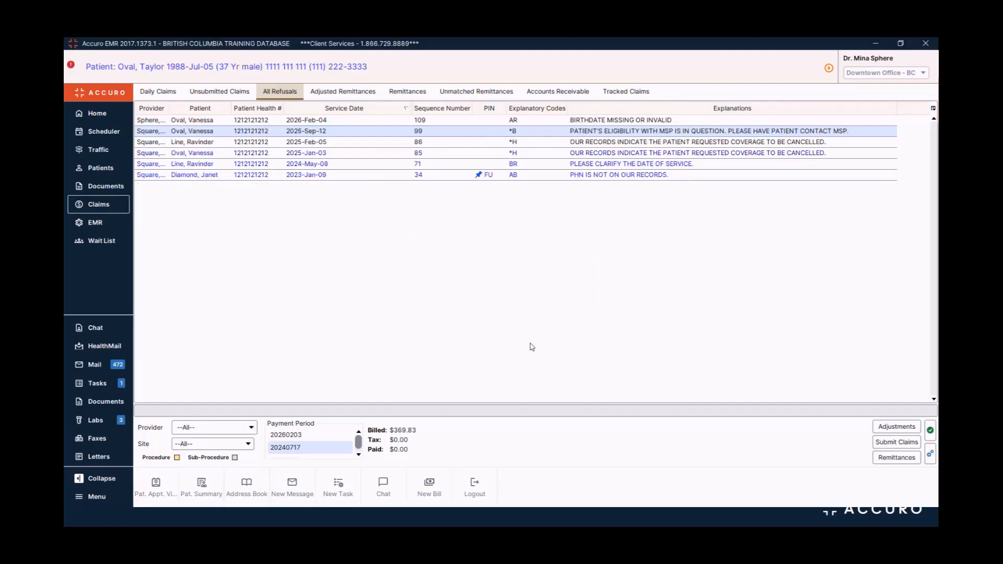
# Step: Find the write-off option for the refused 2025-Sep-12 claim without applying it
pyautogui.rightClick(347, 134)
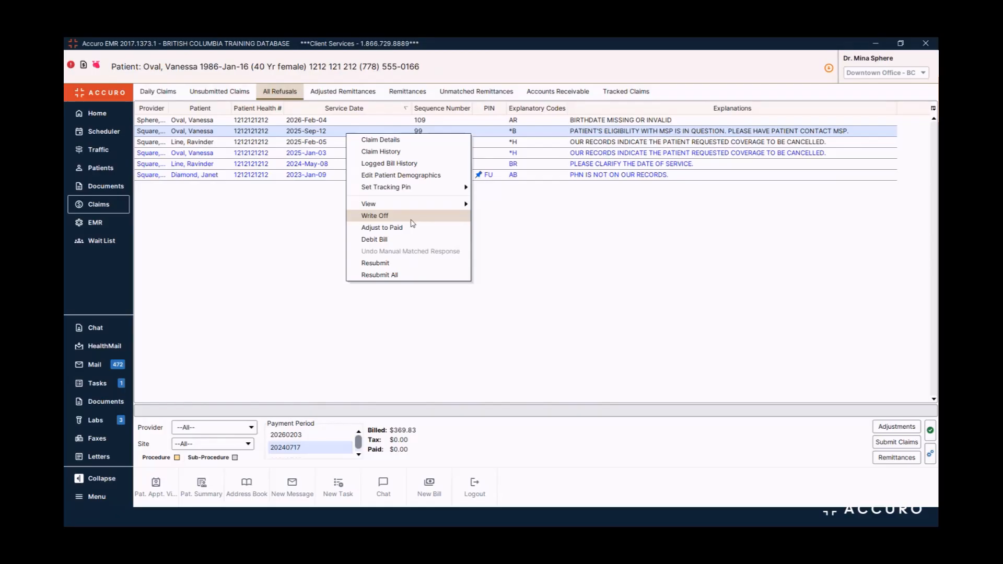
pyautogui.click(881, 355)
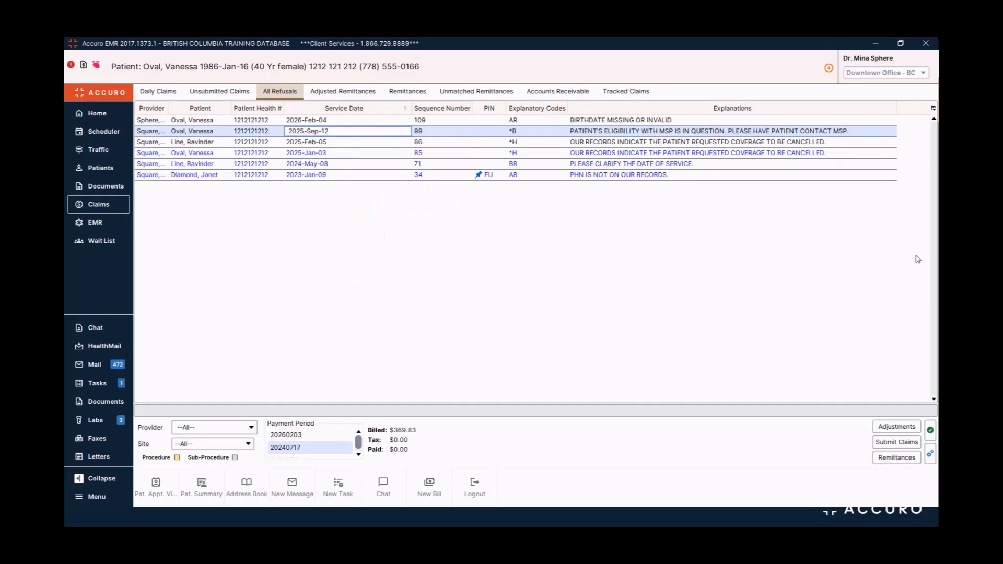
# Step: Correct and update the patient's birthdate in the refused 2026-Feb-04 claim, then mark the claim for resubmission and save and close it
pyautogui.click(453, 121)
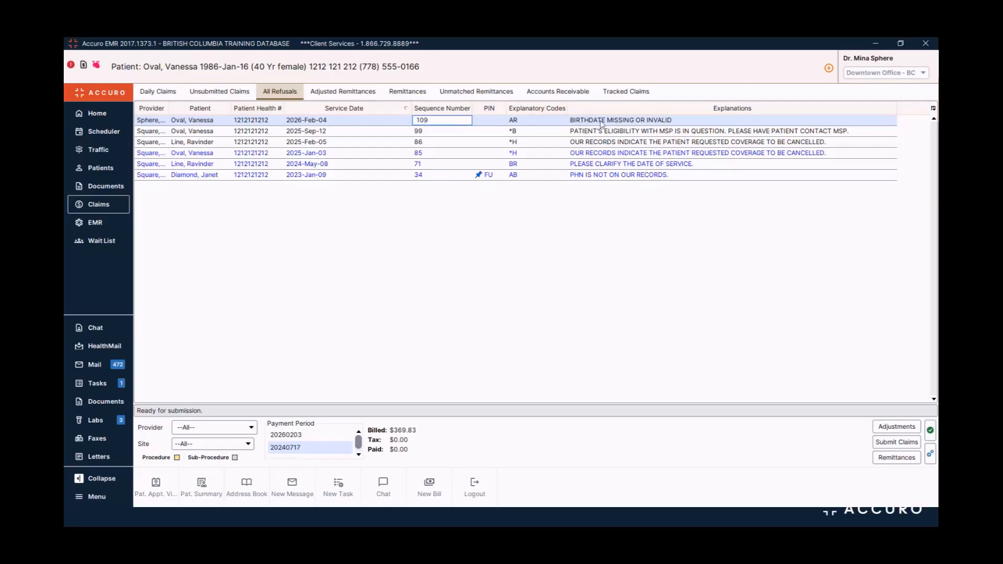
pyautogui.rightClick(413, 121)
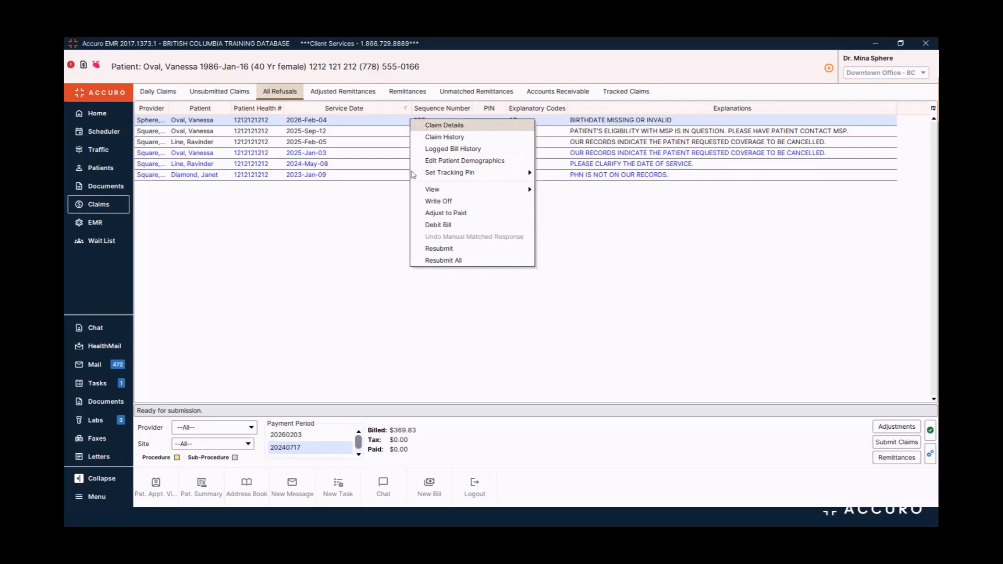
pyautogui.click(424, 126)
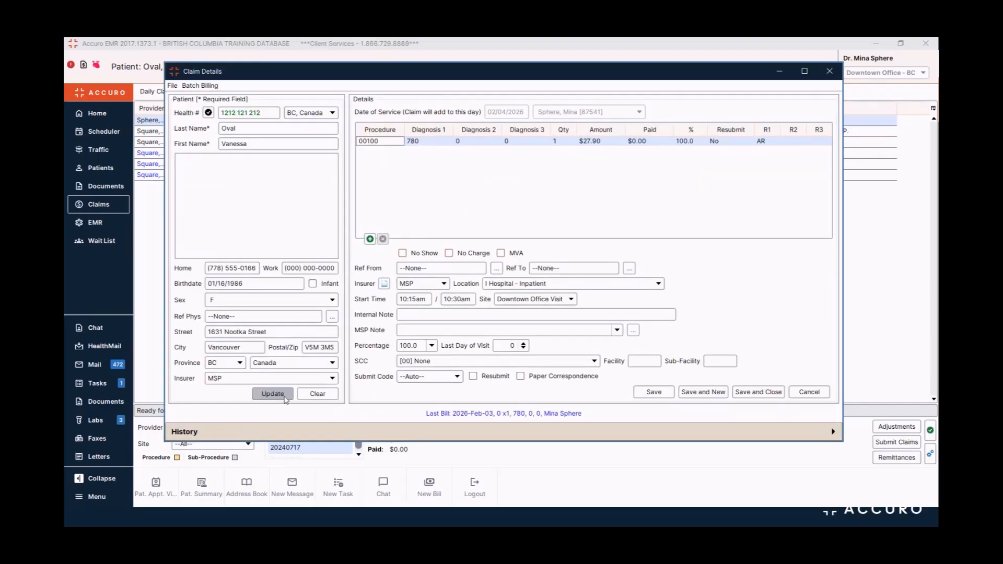
pyautogui.click(262, 287)
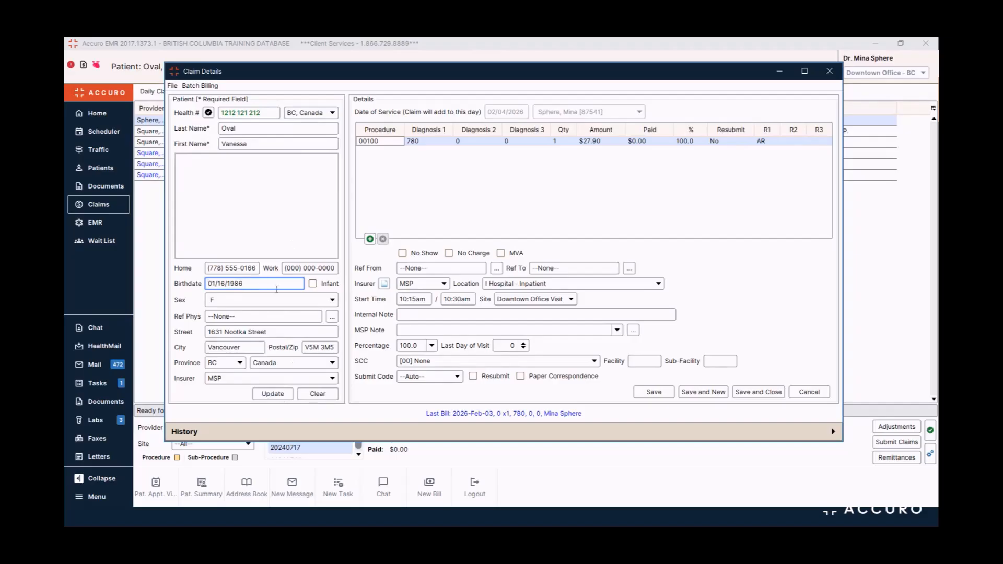
pyautogui.press('BackSpace')
pyautogui.write('5')
pyautogui.click(275, 398)
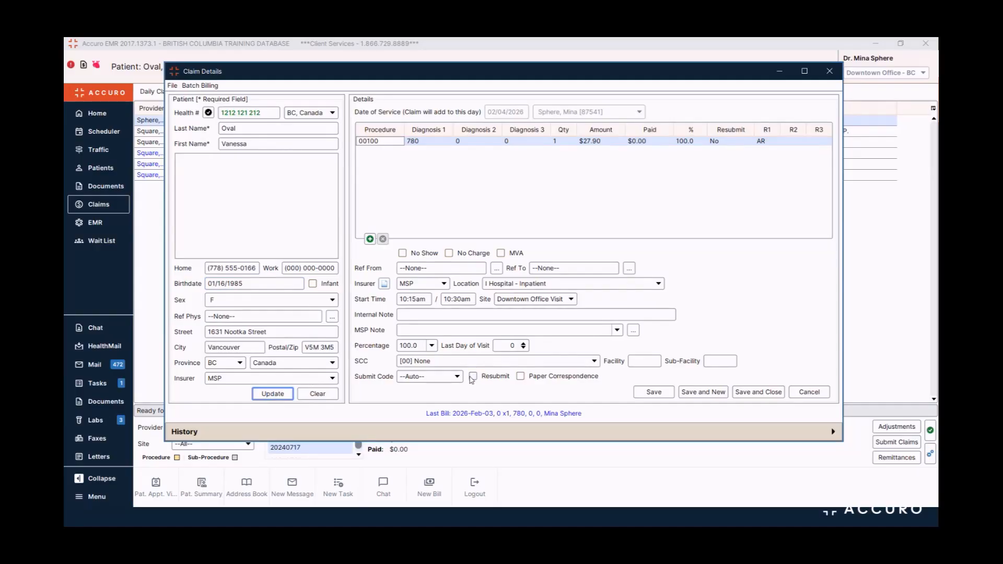
pyautogui.click(474, 378)
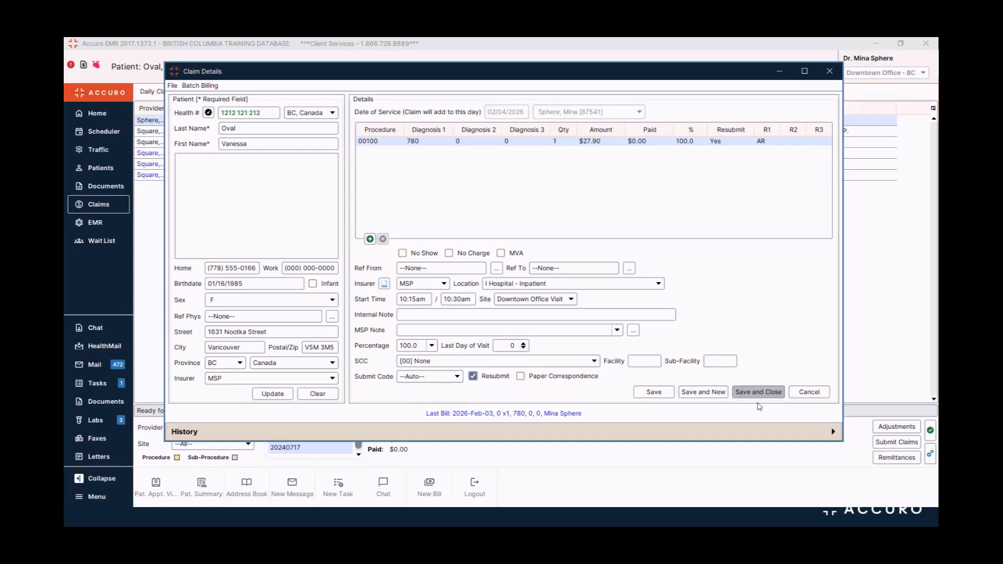
pyautogui.click(757, 393)
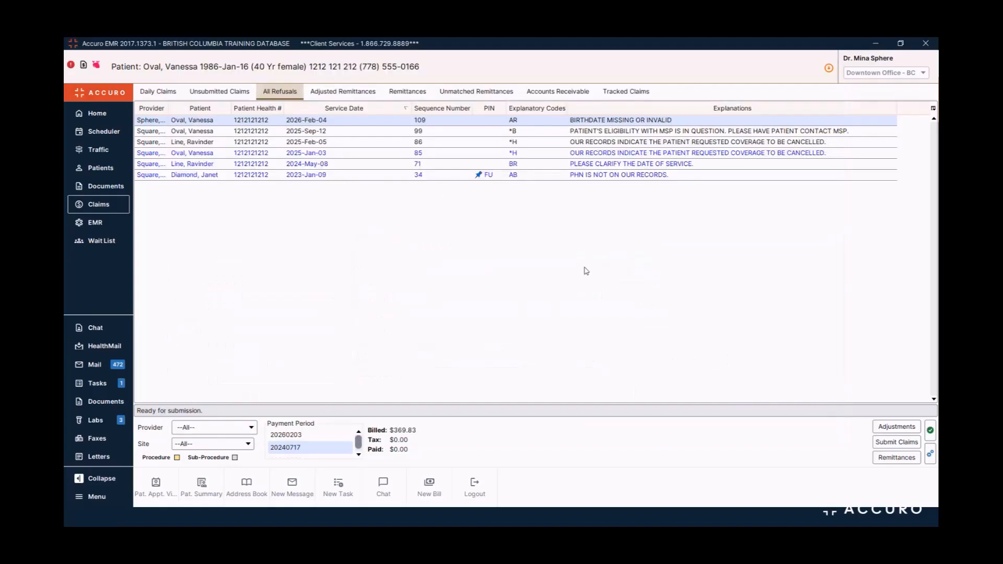
# Step: Check the unsubmitted claims for the resubmitted 2026-Feb-04 claim with procedure code 00100
pyautogui.click(399, 133)
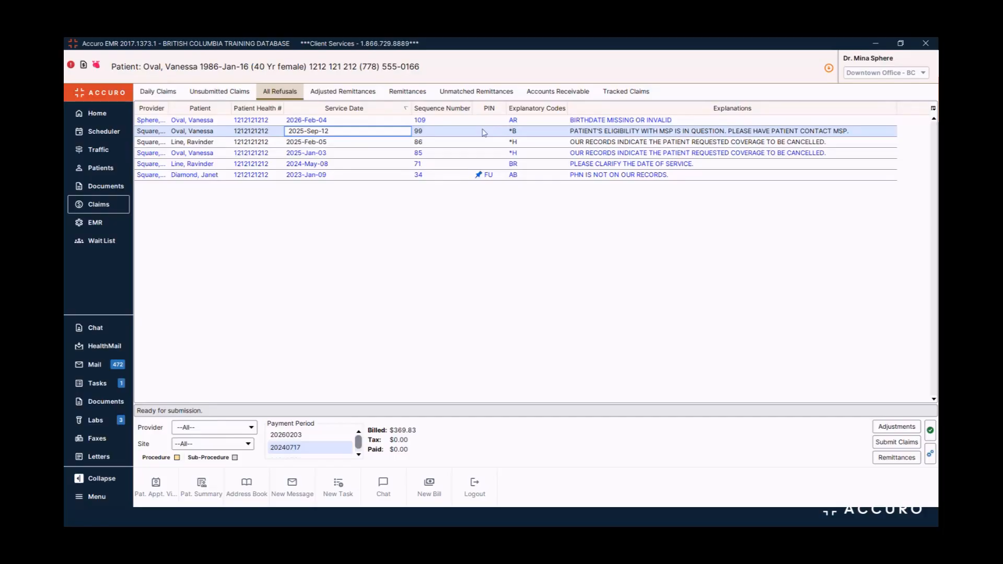
pyautogui.click(219, 92)
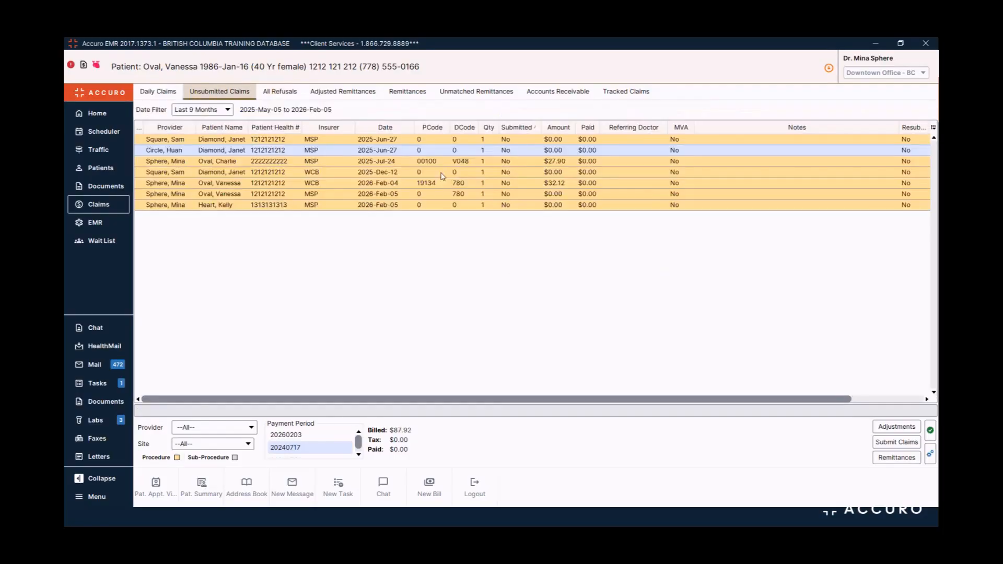
pyautogui.doubleClick(432, 140)
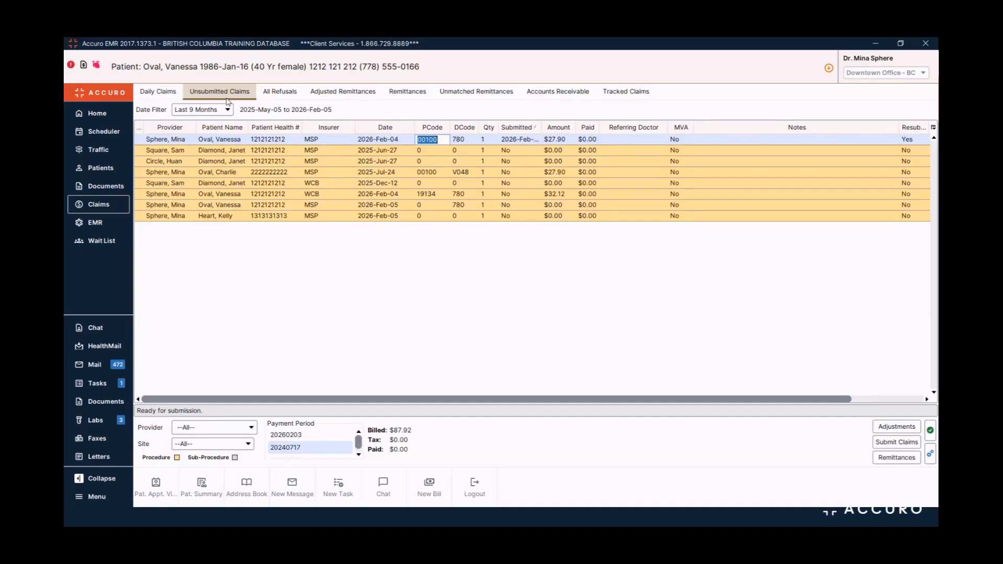
# Step: Find the Adjust to Paid option for the 2026-Feb-03 claim in the adjusted remittances without applying it
pyautogui.click(335, 94)
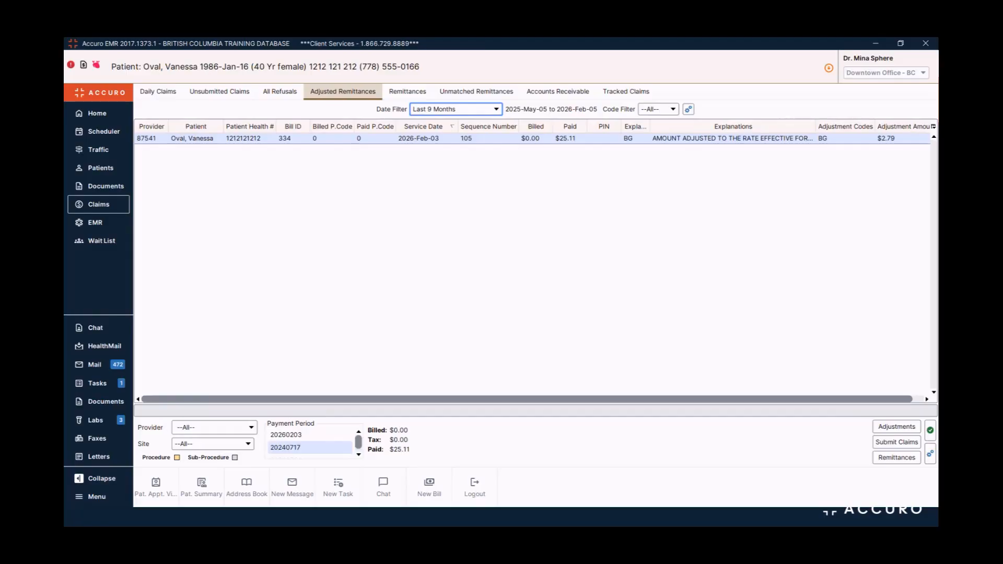
pyautogui.rightClick(427, 143)
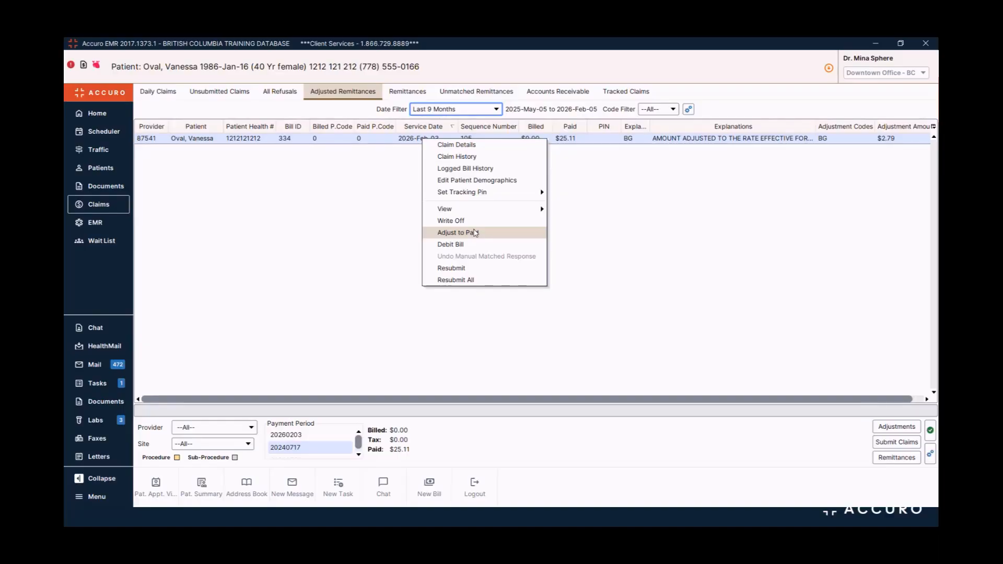
pyautogui.click(300, 238)
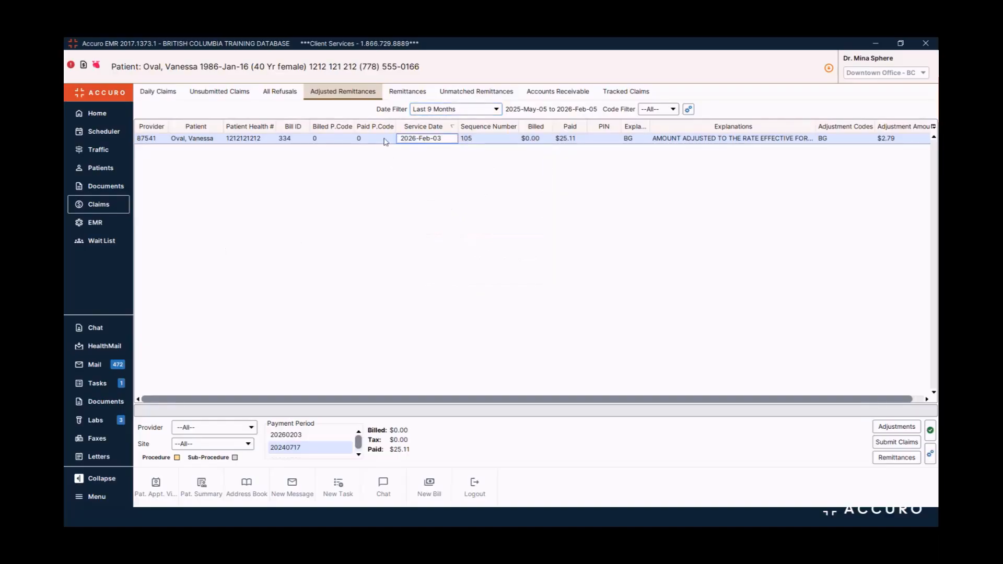
# Step: Open the details of the adjusted 2026-Feb-03 claim, review the submit code choices and the MSP note field, and cancel without saving
pyautogui.rightClick(384, 139)
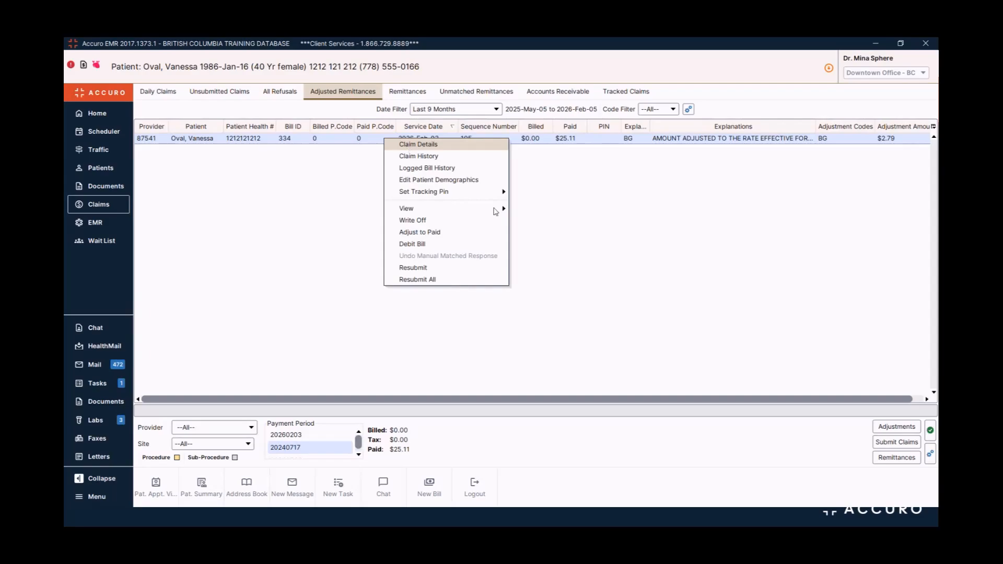
pyautogui.press('Return')
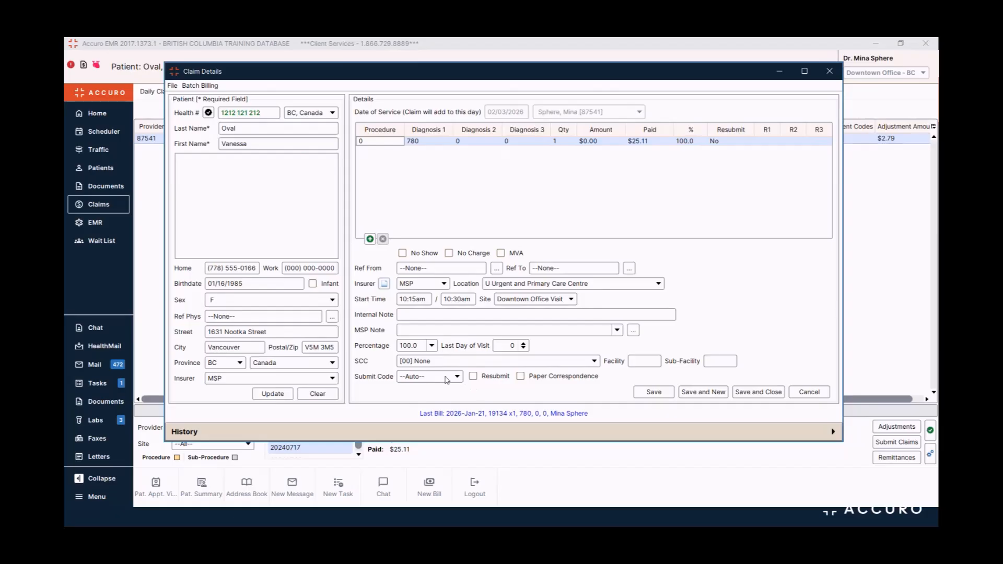
pyautogui.click(447, 378)
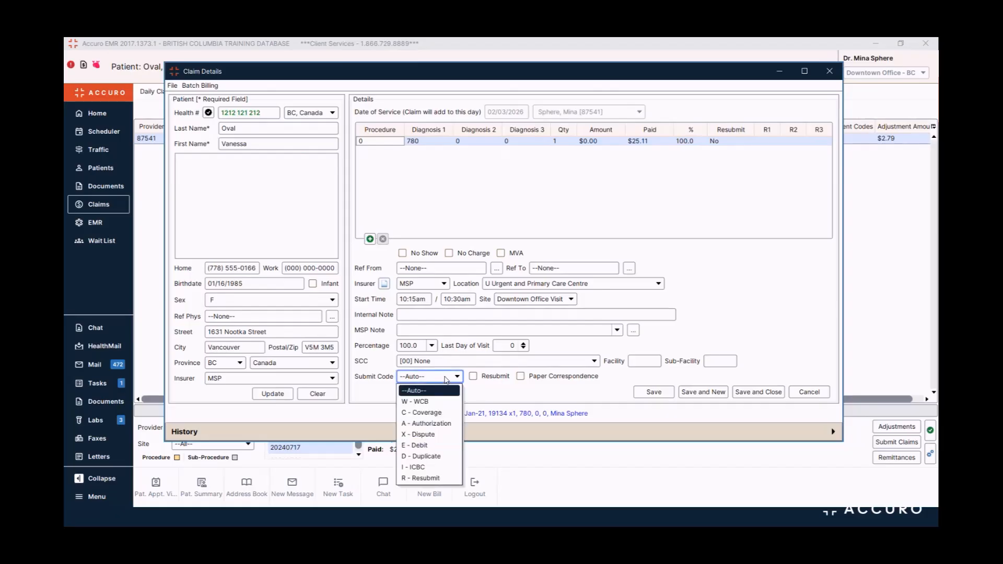
pyautogui.click(446, 378)
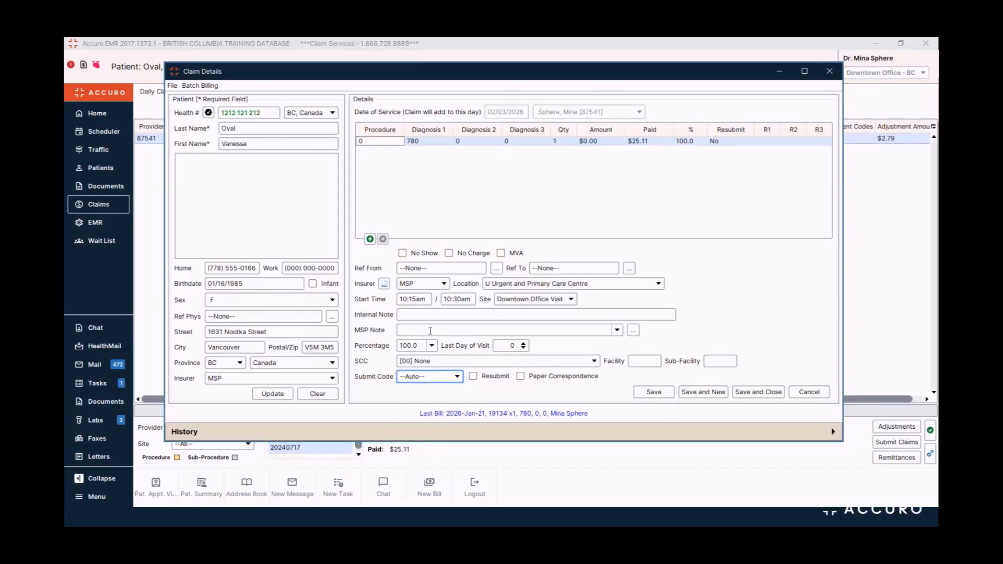
pyautogui.click(438, 383)
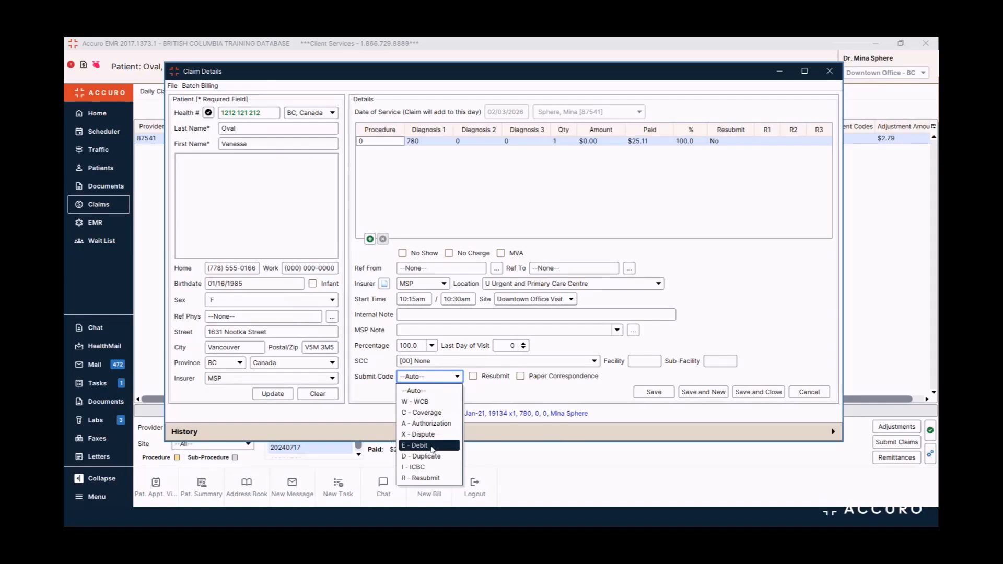
pyautogui.click(417, 391)
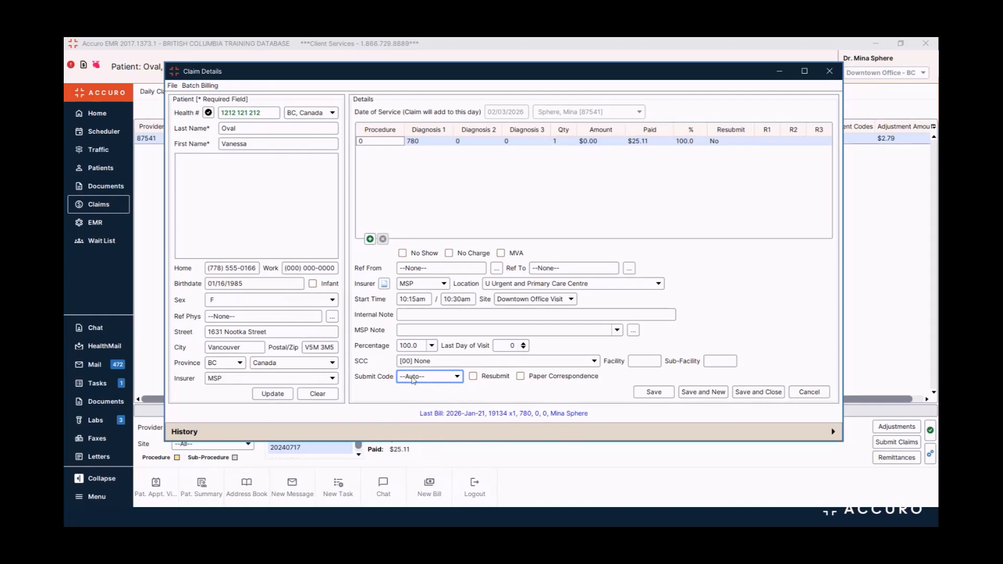
pyautogui.click(420, 330)
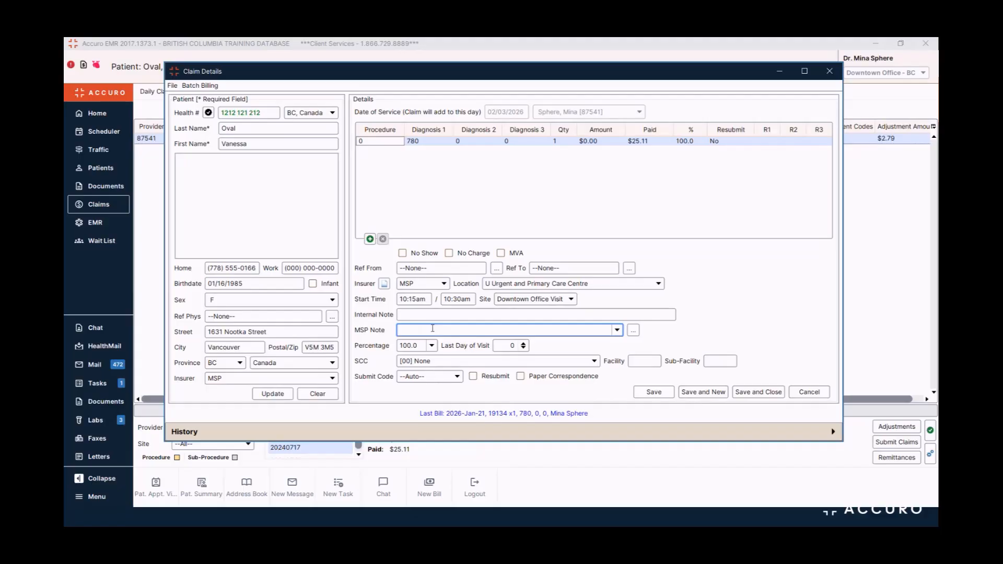
pyautogui.click(810, 392)
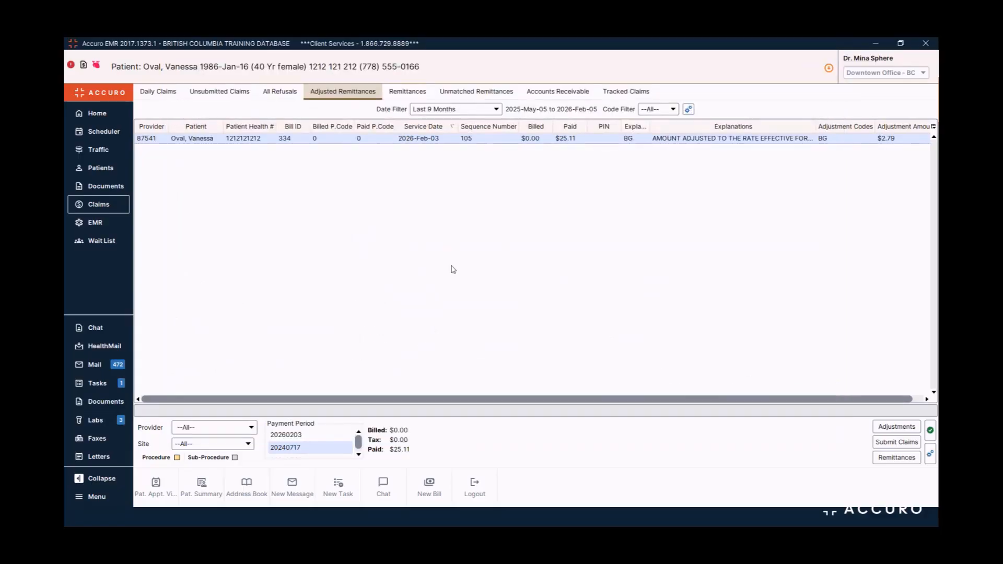
# Step: View the remittances for all providers for payment period 20260203 and for payment period 20240717
pyautogui.click(414, 94)
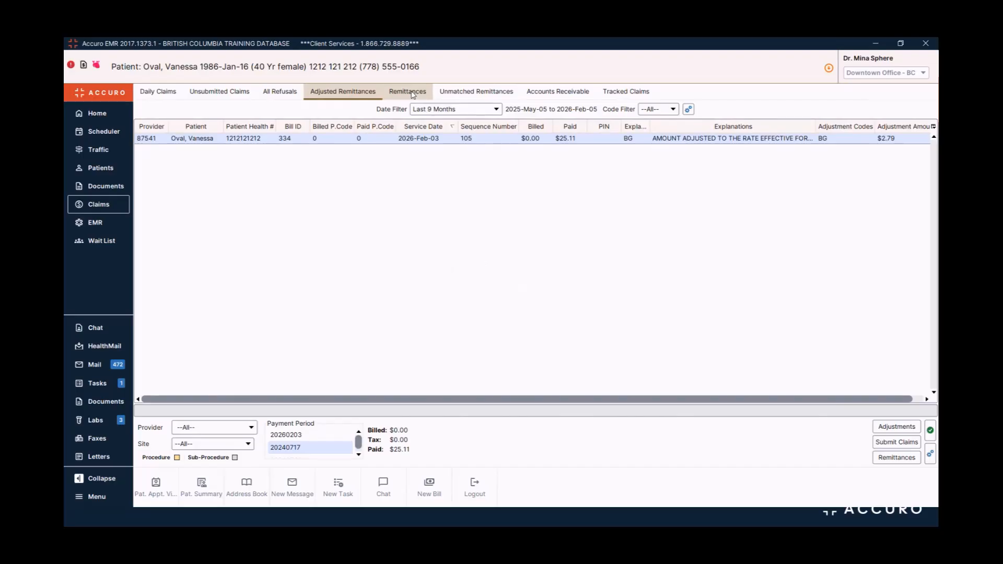
pyautogui.click(414, 94)
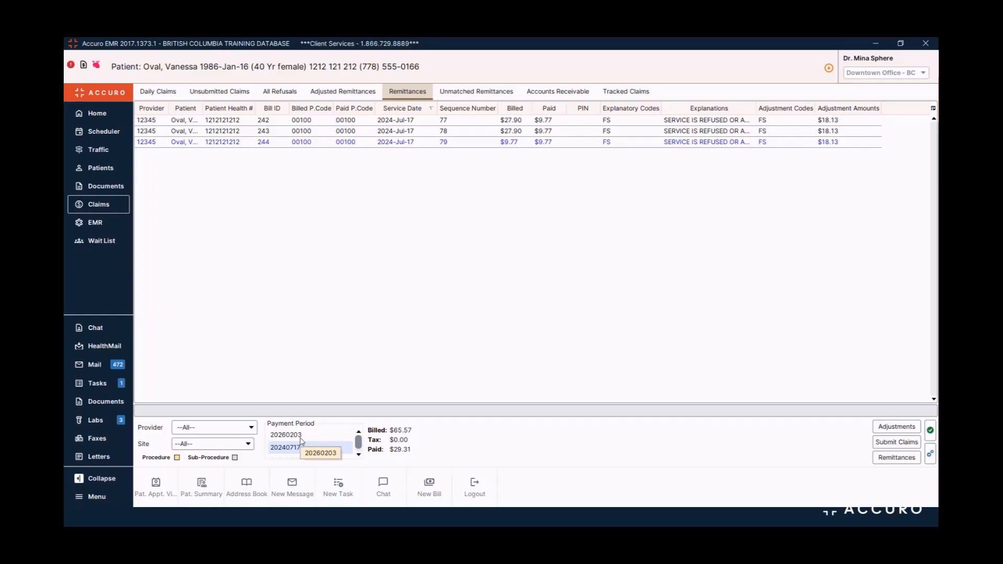
pyautogui.click(243, 432)
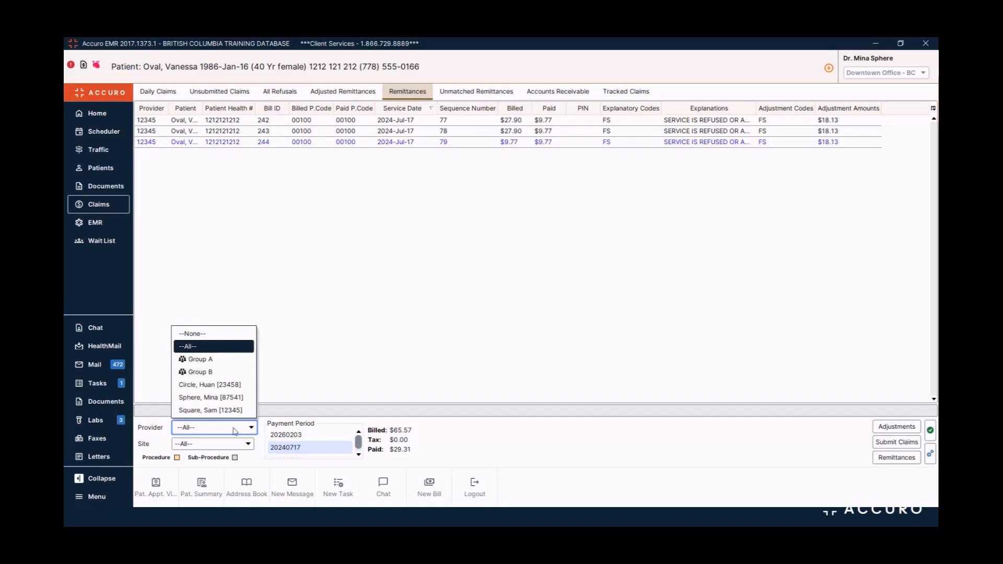
pyautogui.click(212, 347)
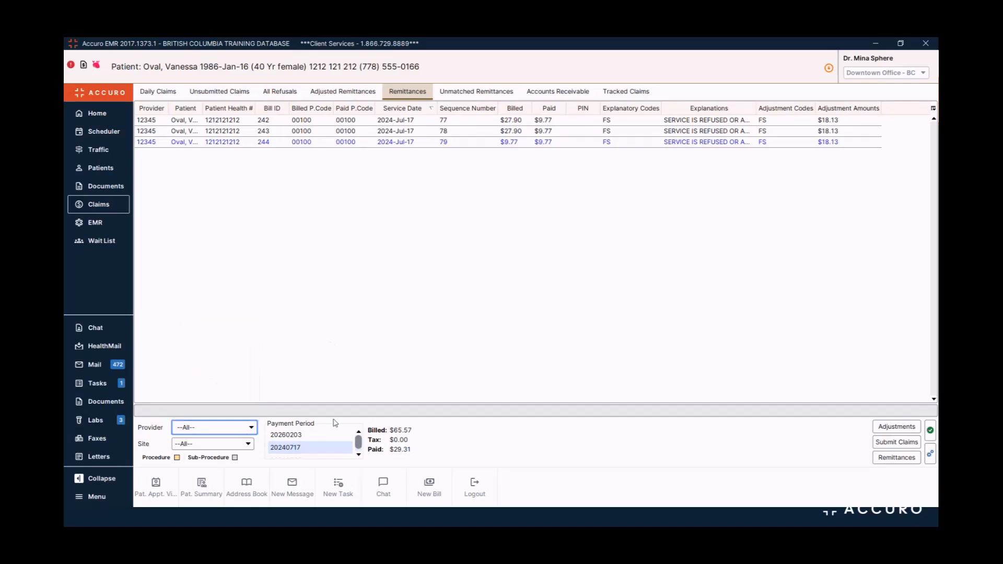
pyautogui.click(302, 436)
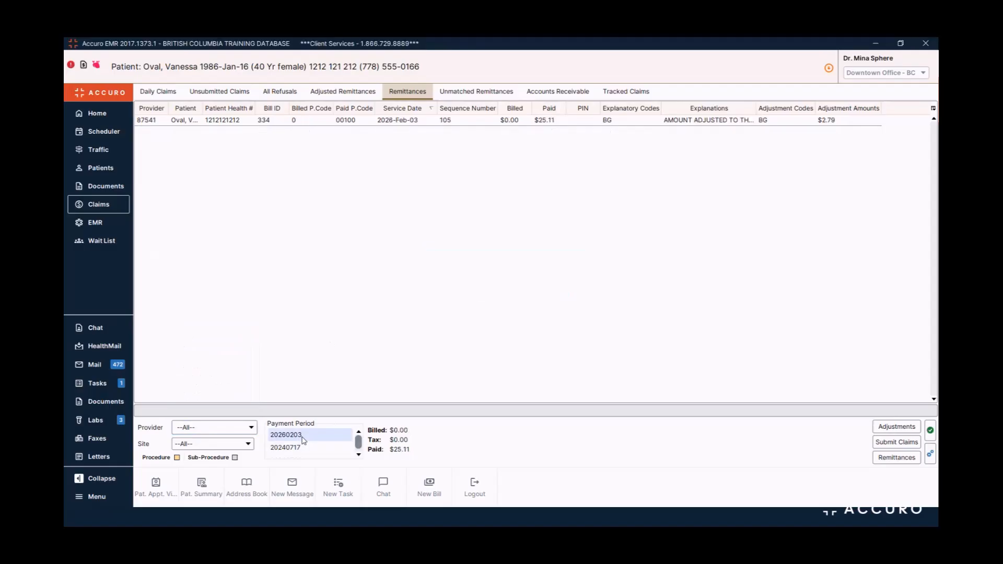
pyautogui.click(302, 449)
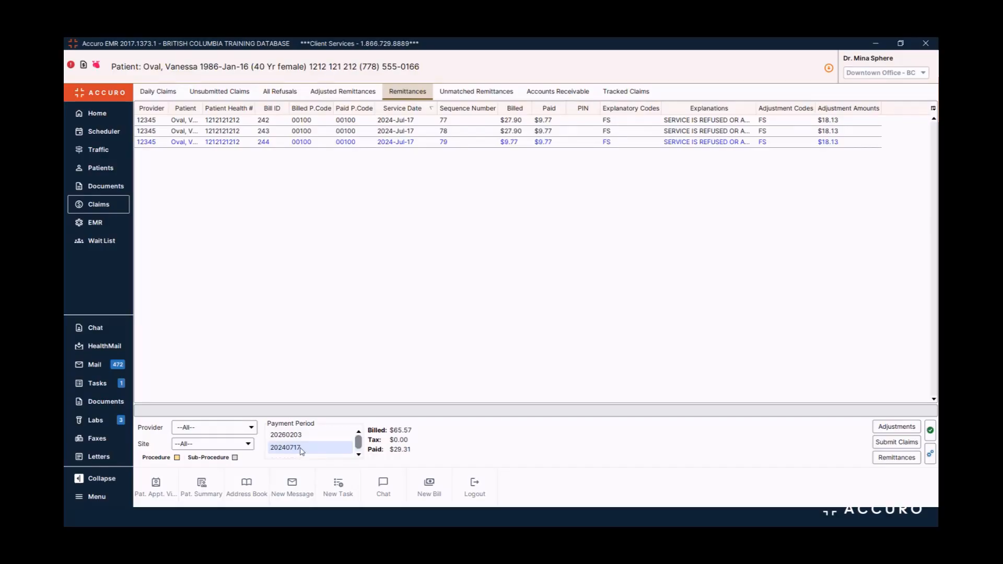
# Step: Find the outstanding MSP claims in accounts receivable and sort them by submitted date, oldest first
pyautogui.click(551, 93)
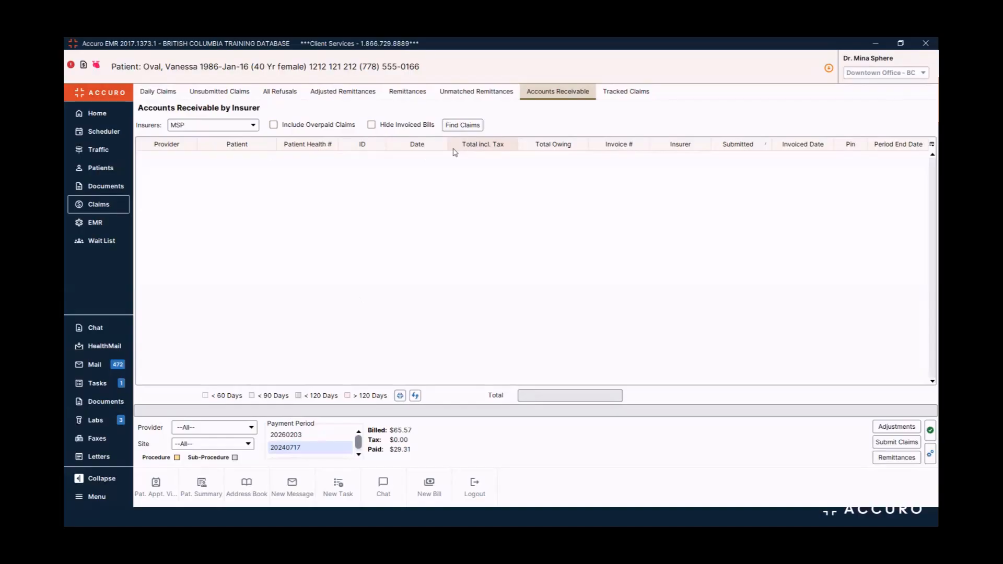
pyautogui.click(217, 127)
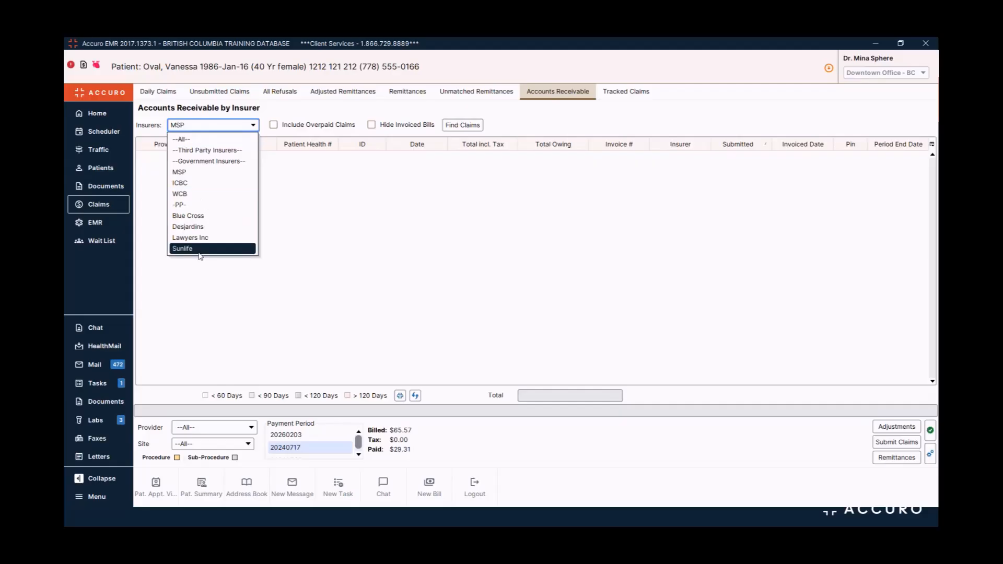
pyautogui.click(180, 172)
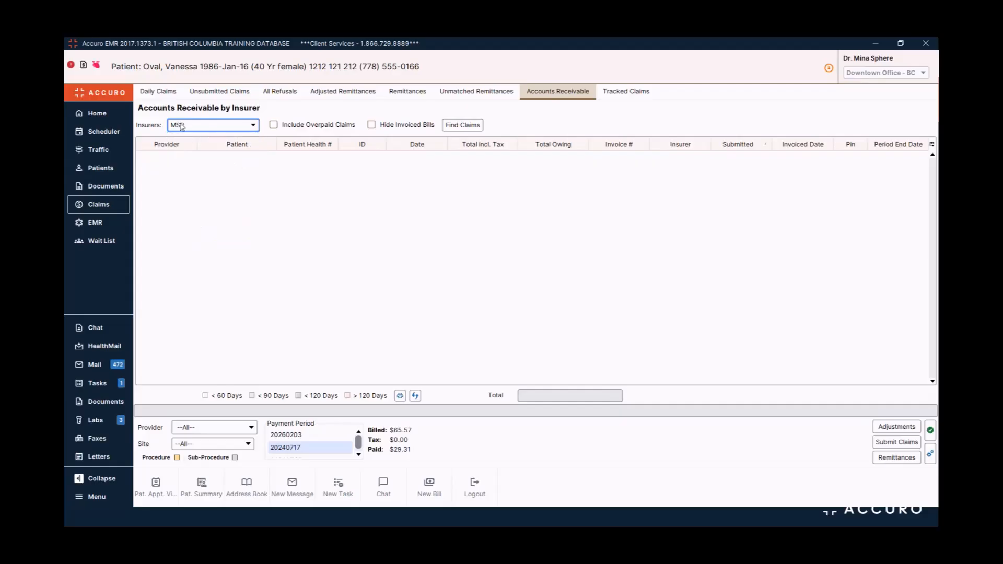
pyautogui.click(460, 127)
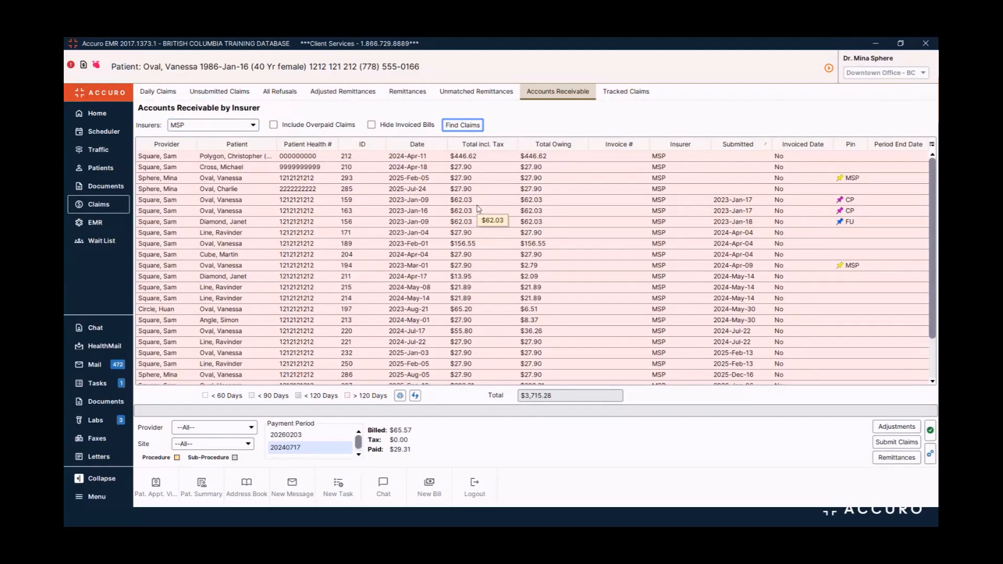
pyautogui.click(744, 147)
pyautogui.click(745, 147)
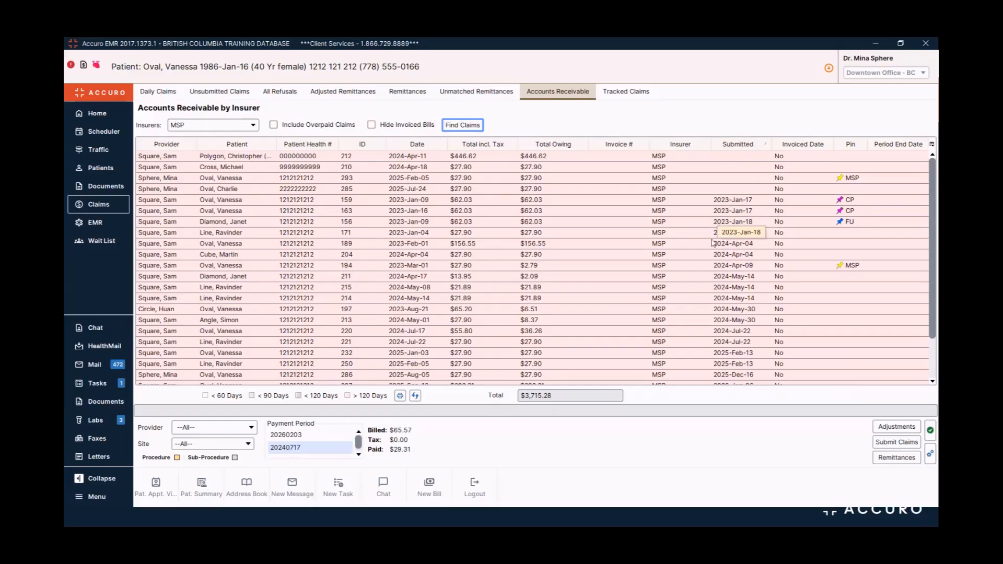
# Step: View the claim history of the 2026-Feb-04 MSP claim in accounts receivable, widening the history window to read it, and close it
pyautogui.scroll(-3, 706, 300)
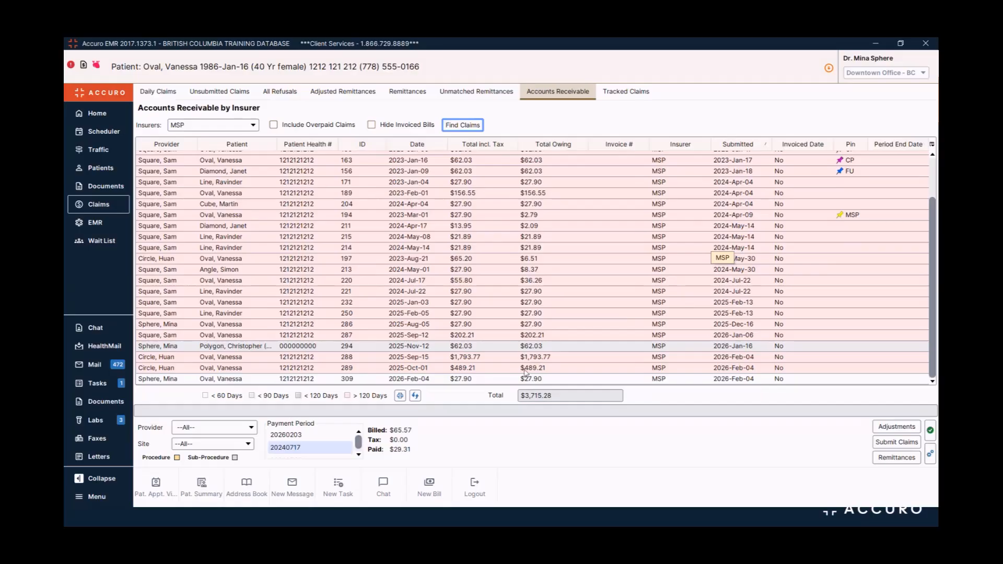
pyautogui.rightClick(479, 380)
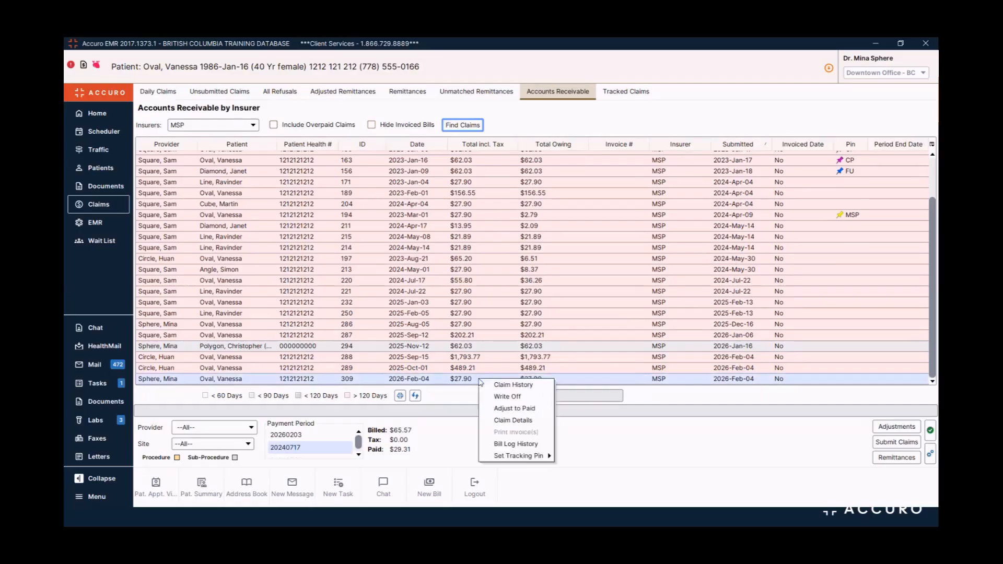
pyautogui.click(516, 386)
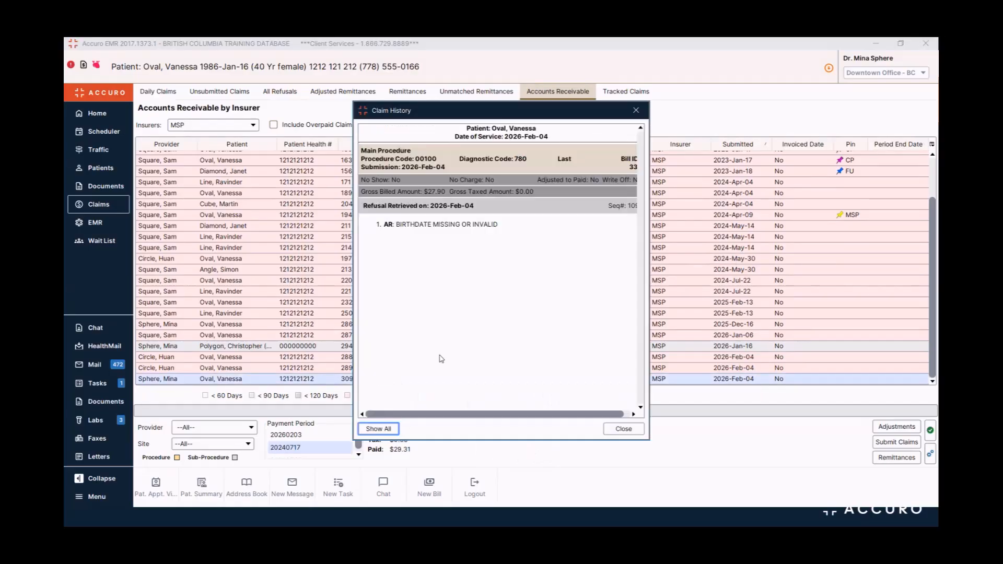
pyautogui.moveTo(648, 440); pyautogui.dragTo(712, 445)
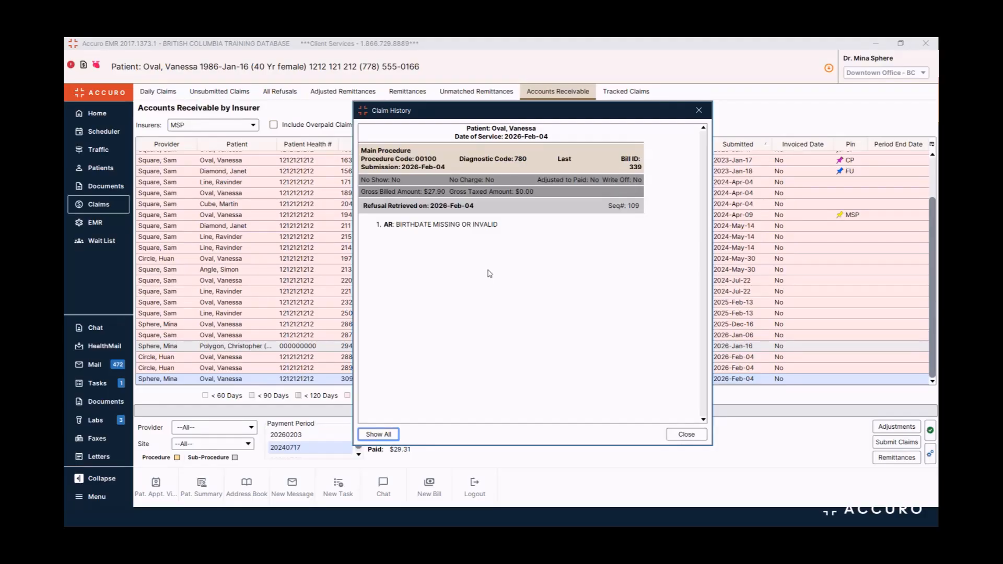
pyautogui.click(699, 111)
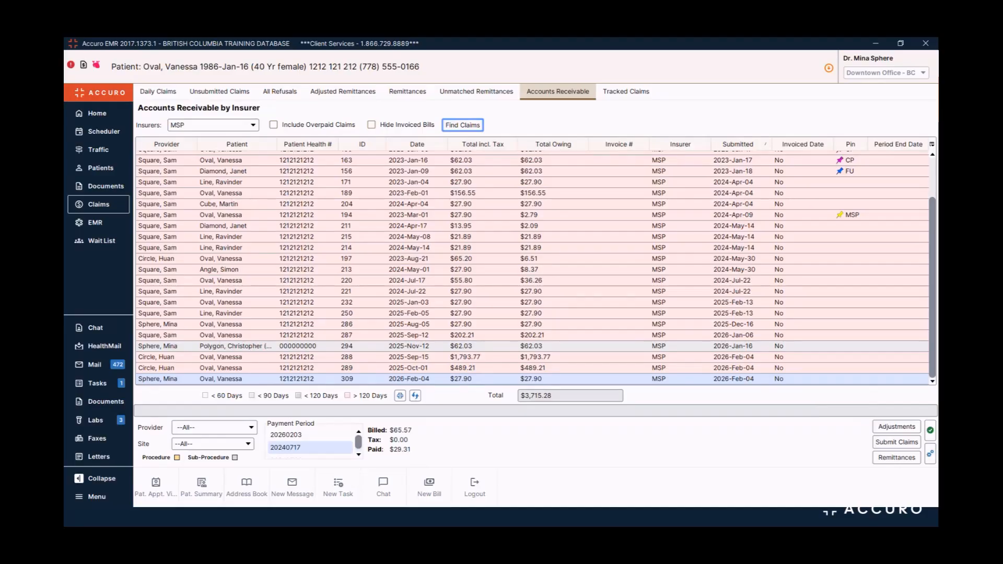
# Step: Switch to the Accuro Resources website in the browser and open its page of training options
pyautogui.hotkey('alt', 'Tab')
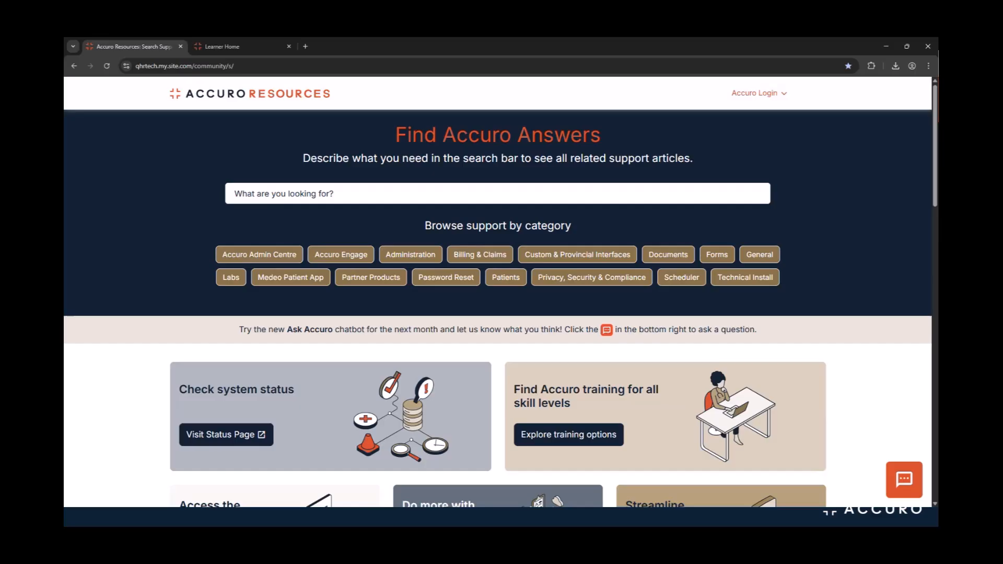
pyautogui.click(494, 189)
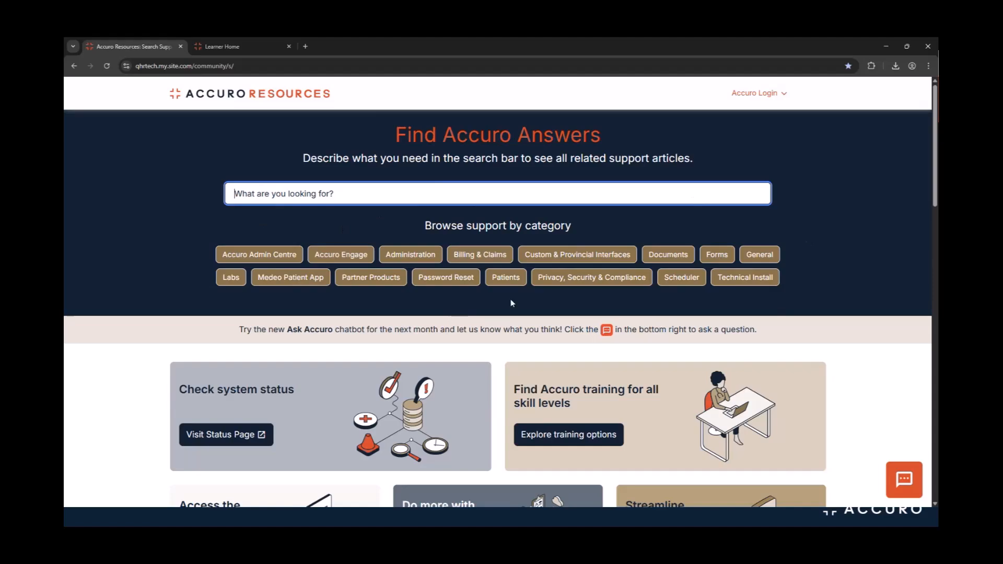
pyautogui.scroll(-1, 511, 303)
pyautogui.scroll(-2, 570, 245)
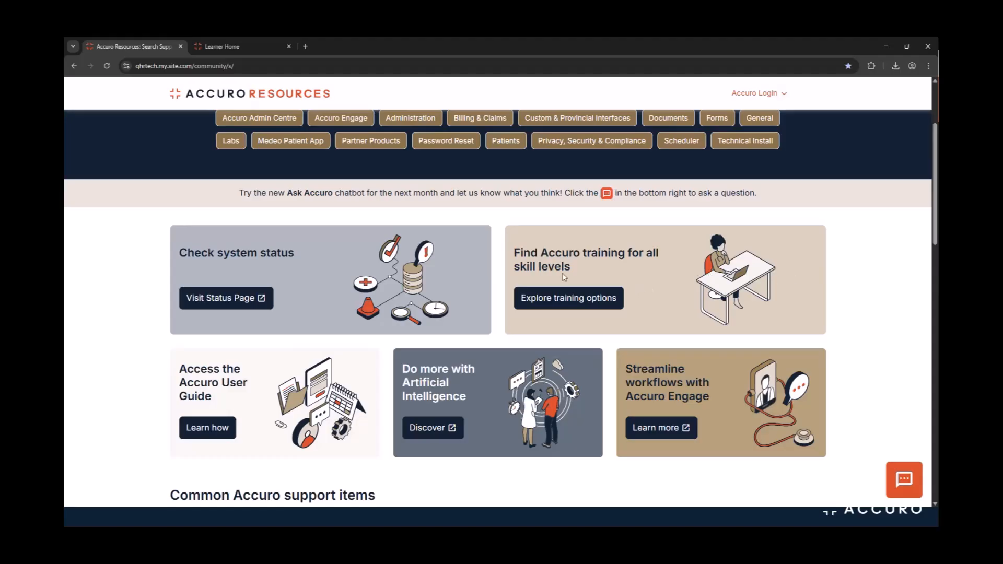
pyautogui.click(560, 306)
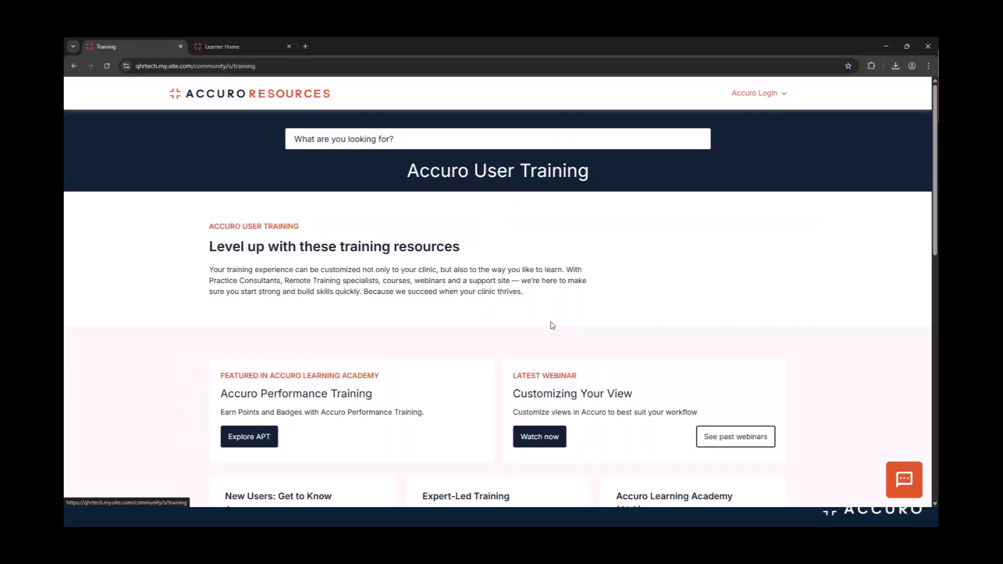
# Step: Look through the resources on the Accuro User Training page, including Expert-Led Training, Accuro Learning Academy and Webinars
pyautogui.scroll(-3, 481, 303)
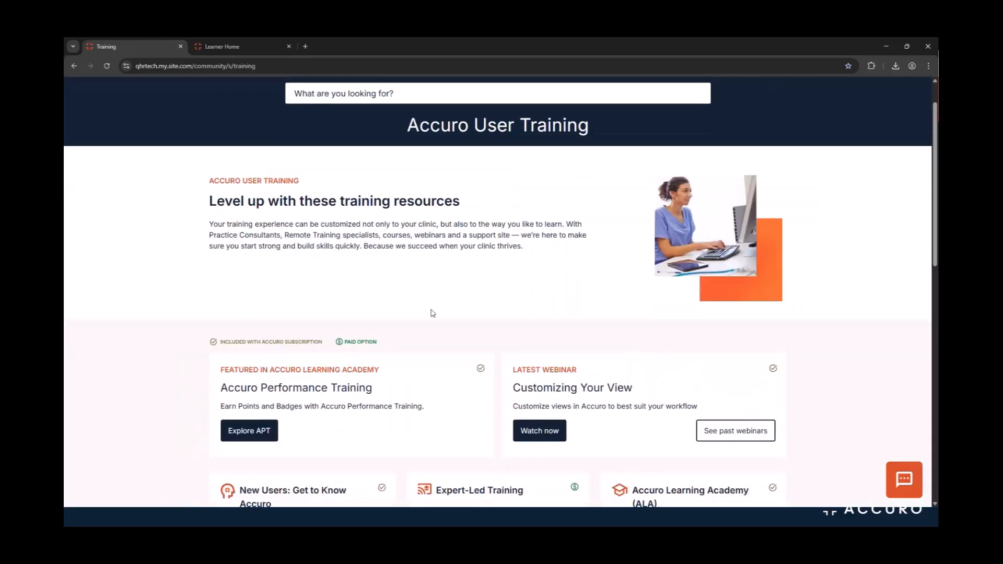
pyautogui.scroll(-2, 497, 303)
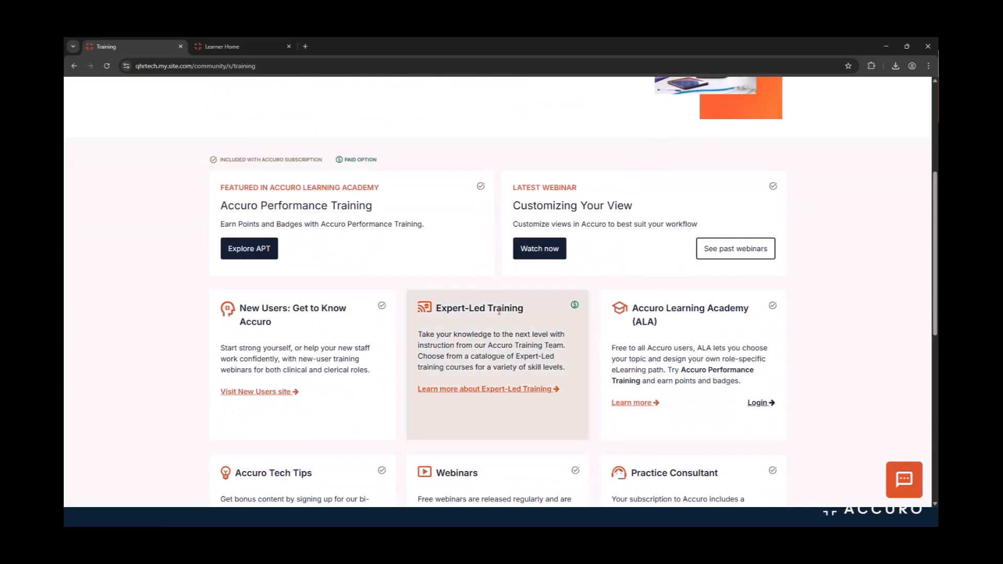
pyautogui.scroll(-2, 499, 313)
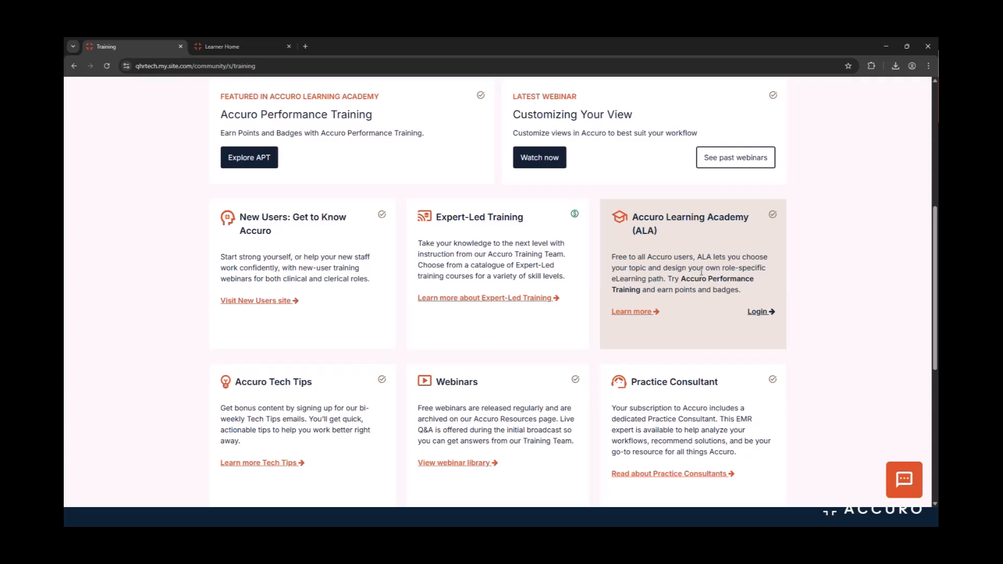
pyautogui.scroll(1, 702, 271)
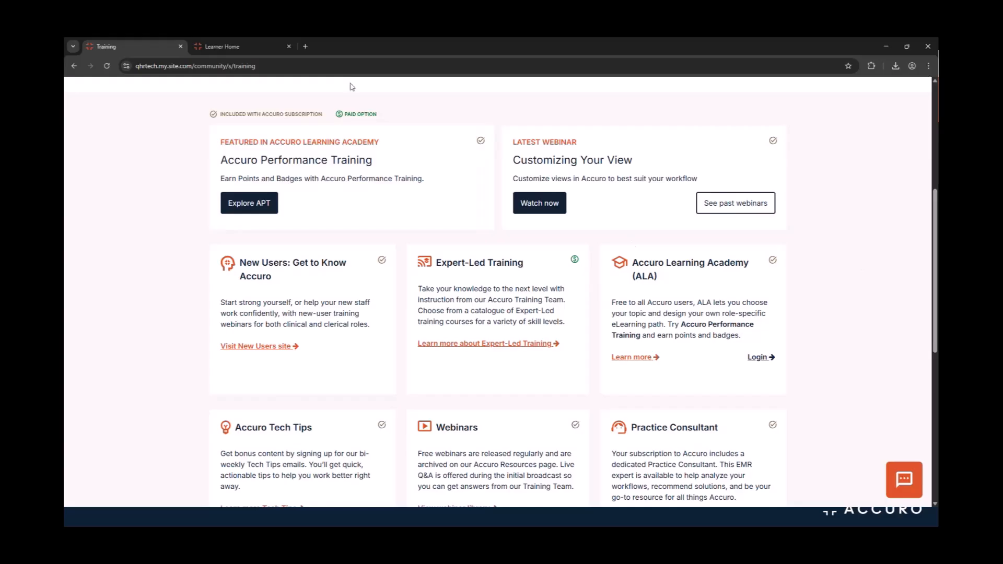
# Step: Switch to the Accuro Learning Academy site and open Accuro Performance Training to view its Basics Level learning paths
pyautogui.click(261, 48)
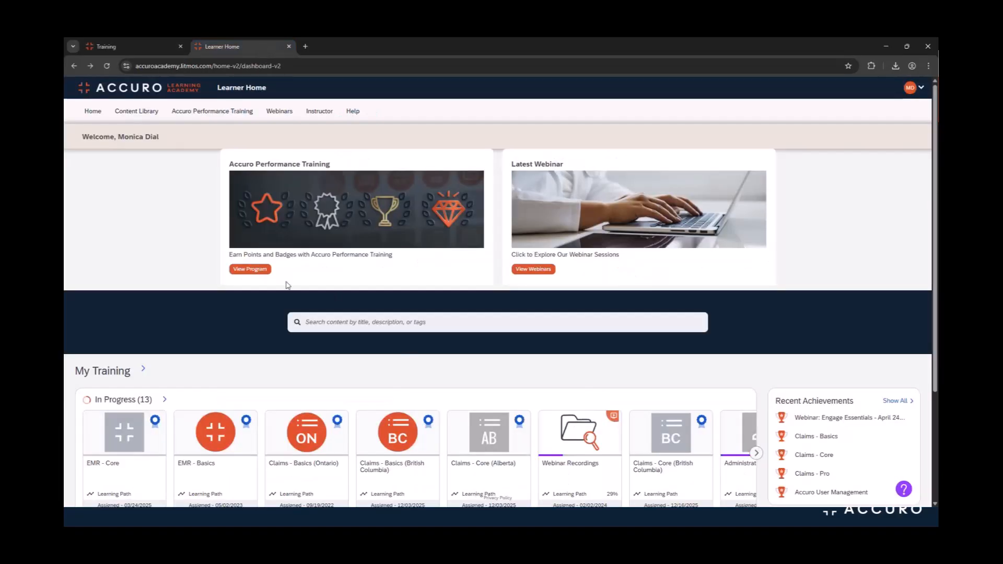
pyautogui.click(229, 118)
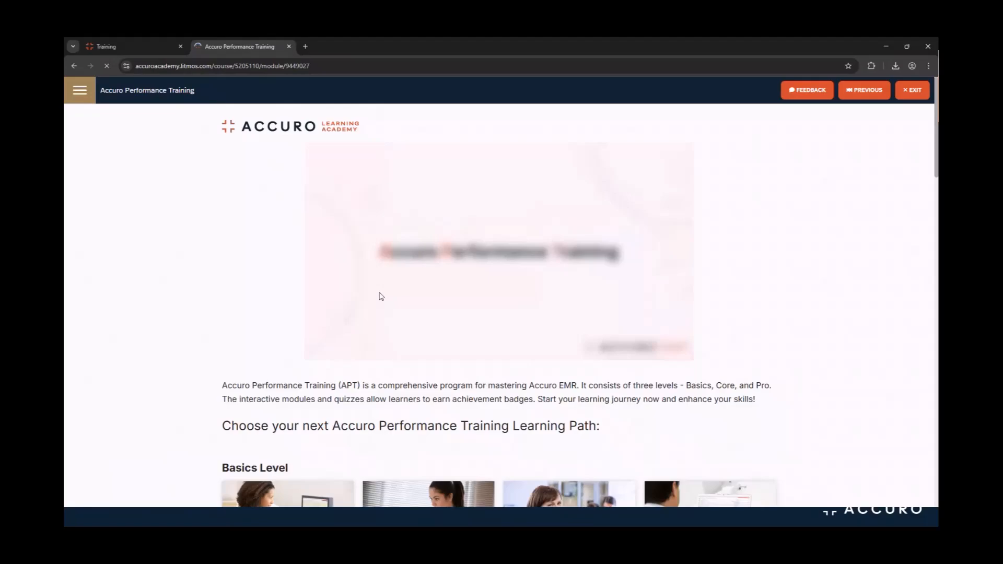
pyautogui.scroll(-2, 381, 296)
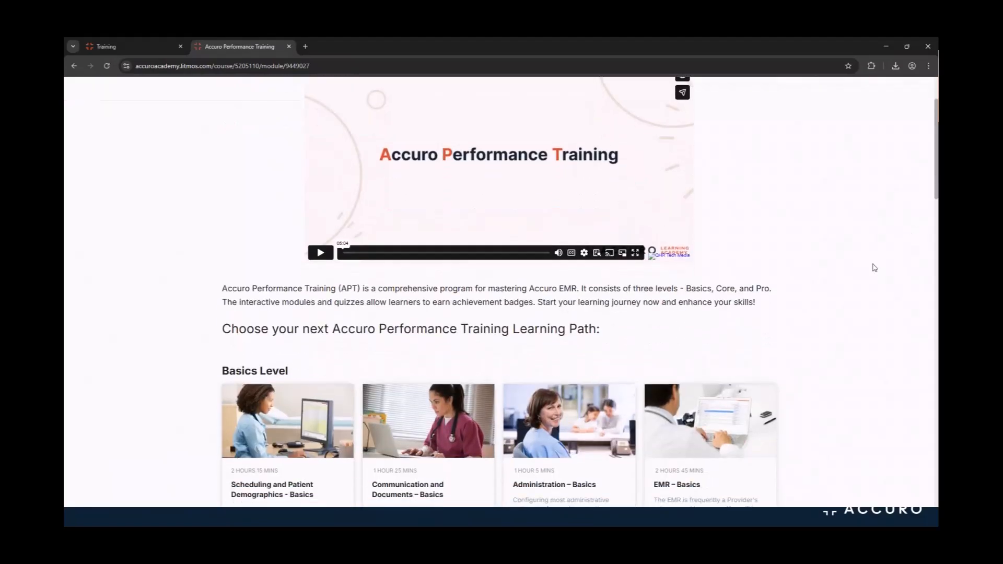
# Step: Look through the learning paths on the Accuro Performance Training page, including the Core Level, and open the Claims – Basics learning path
pyautogui.scroll(-3, 865, 319)
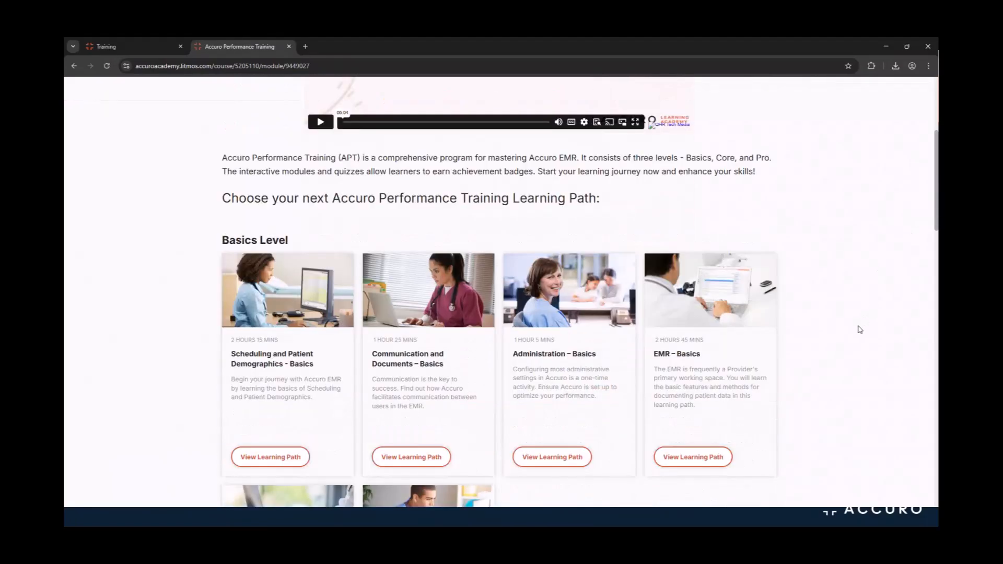
pyautogui.scroll(-10, 860, 330)
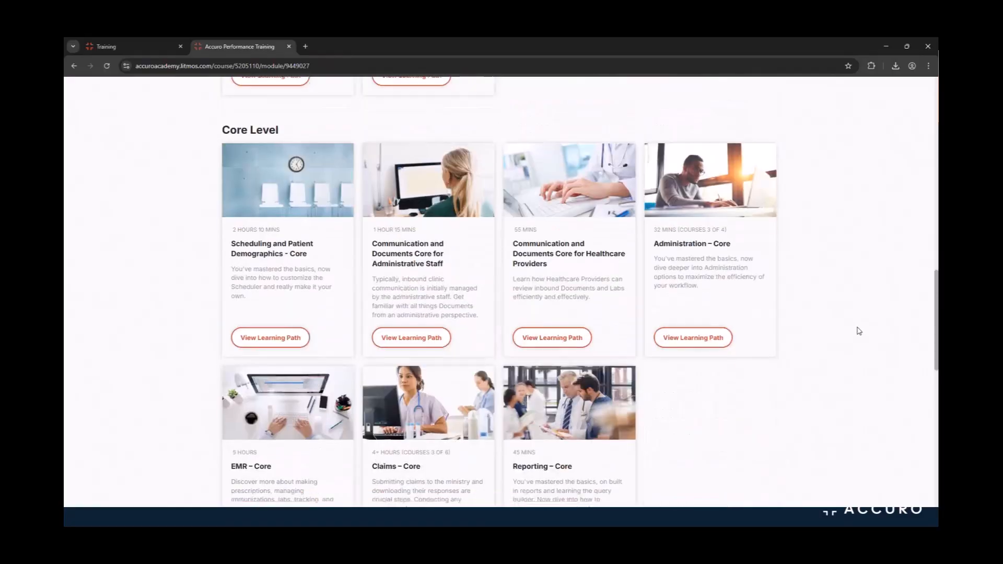
pyautogui.scroll(-7, 859, 332)
pyautogui.scroll(12, 860, 335)
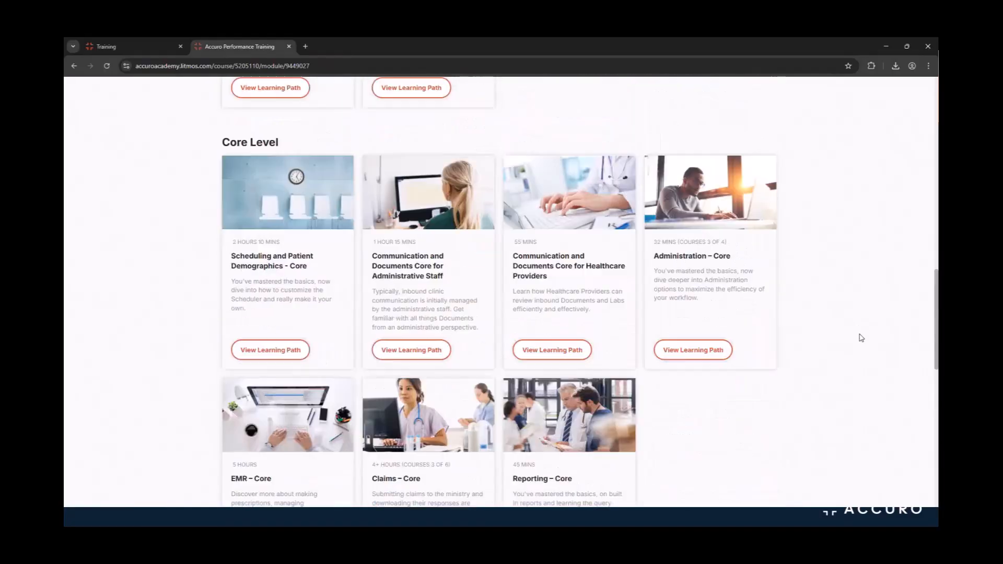
pyautogui.scroll(4, 862, 338)
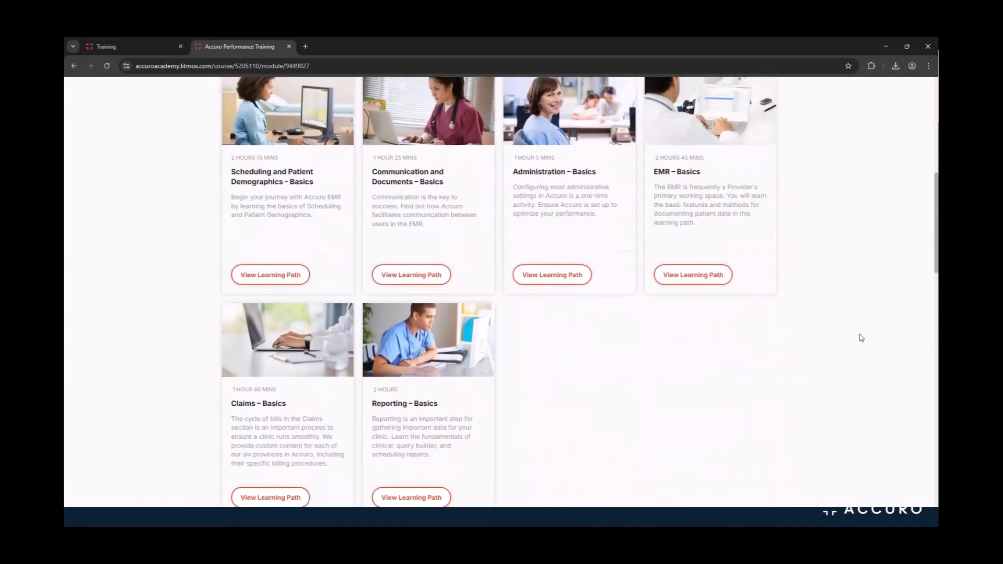
pyautogui.scroll(1, 860, 336)
pyautogui.scroll(-3, 854, 339)
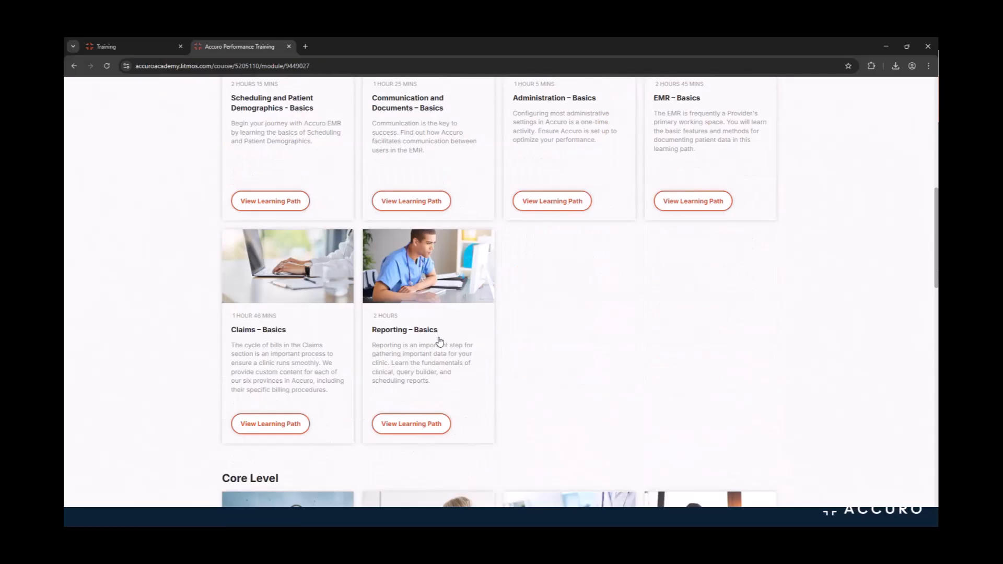
pyautogui.click(266, 409)
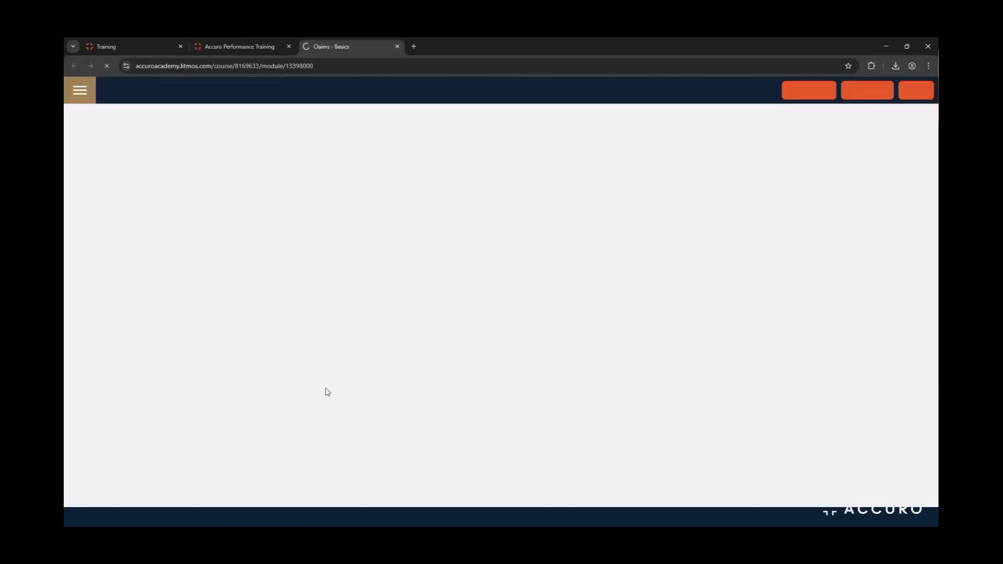